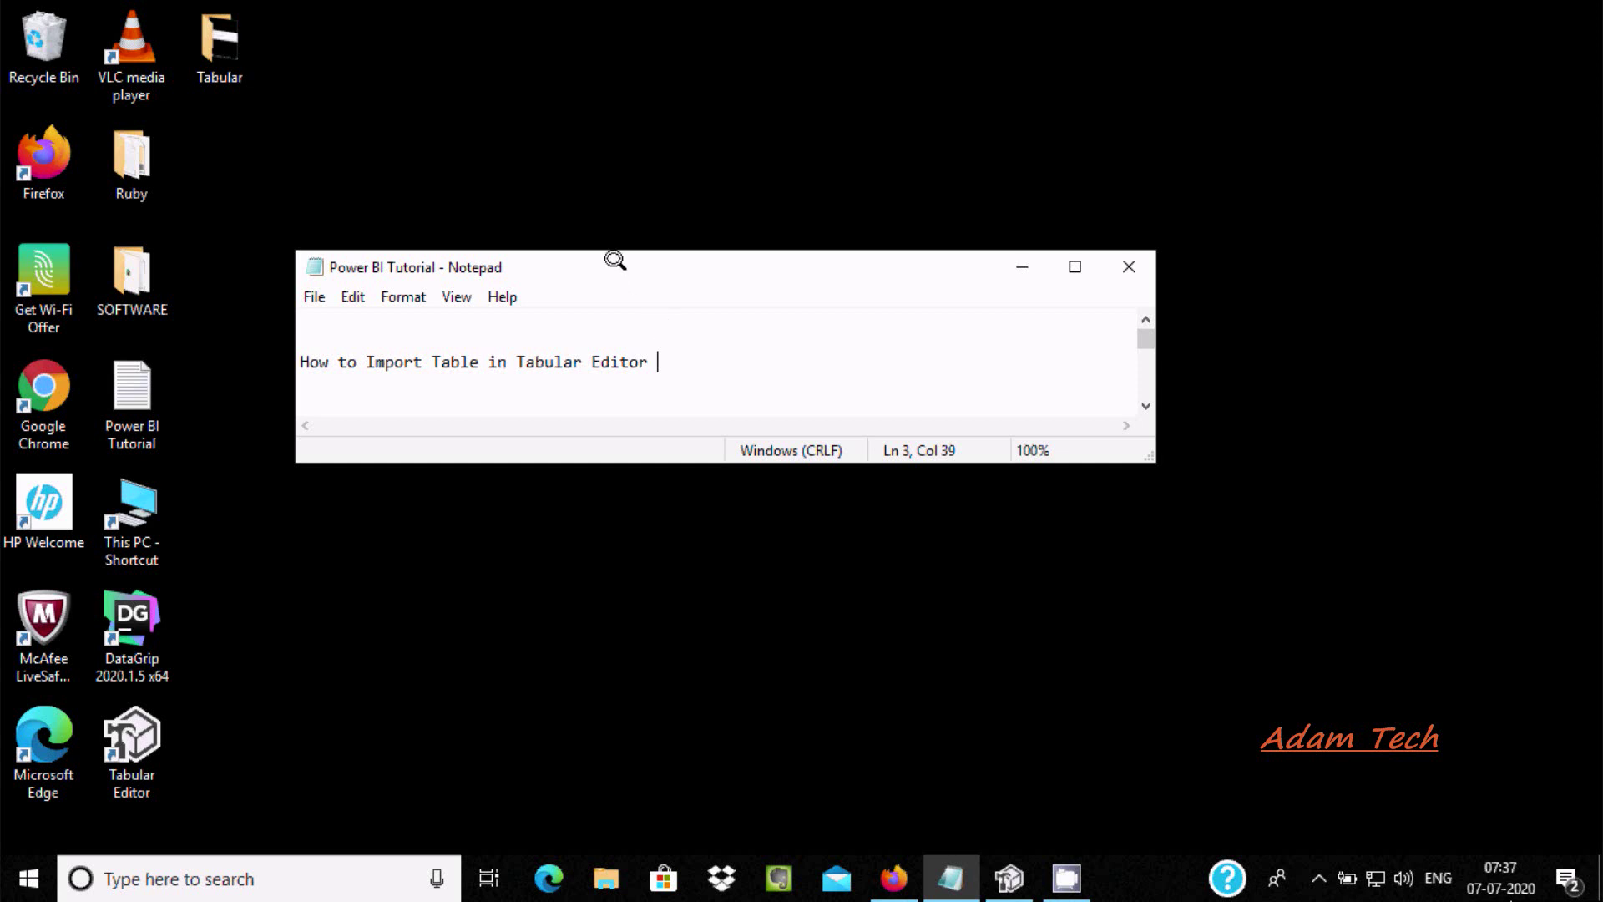
Step: Move the Notepad note aside and restore the Tabular Editor window from the taskbar
{"action": "left_click_drag", "start_coordinate": [616, 261], "coordinate": [669, 258]}
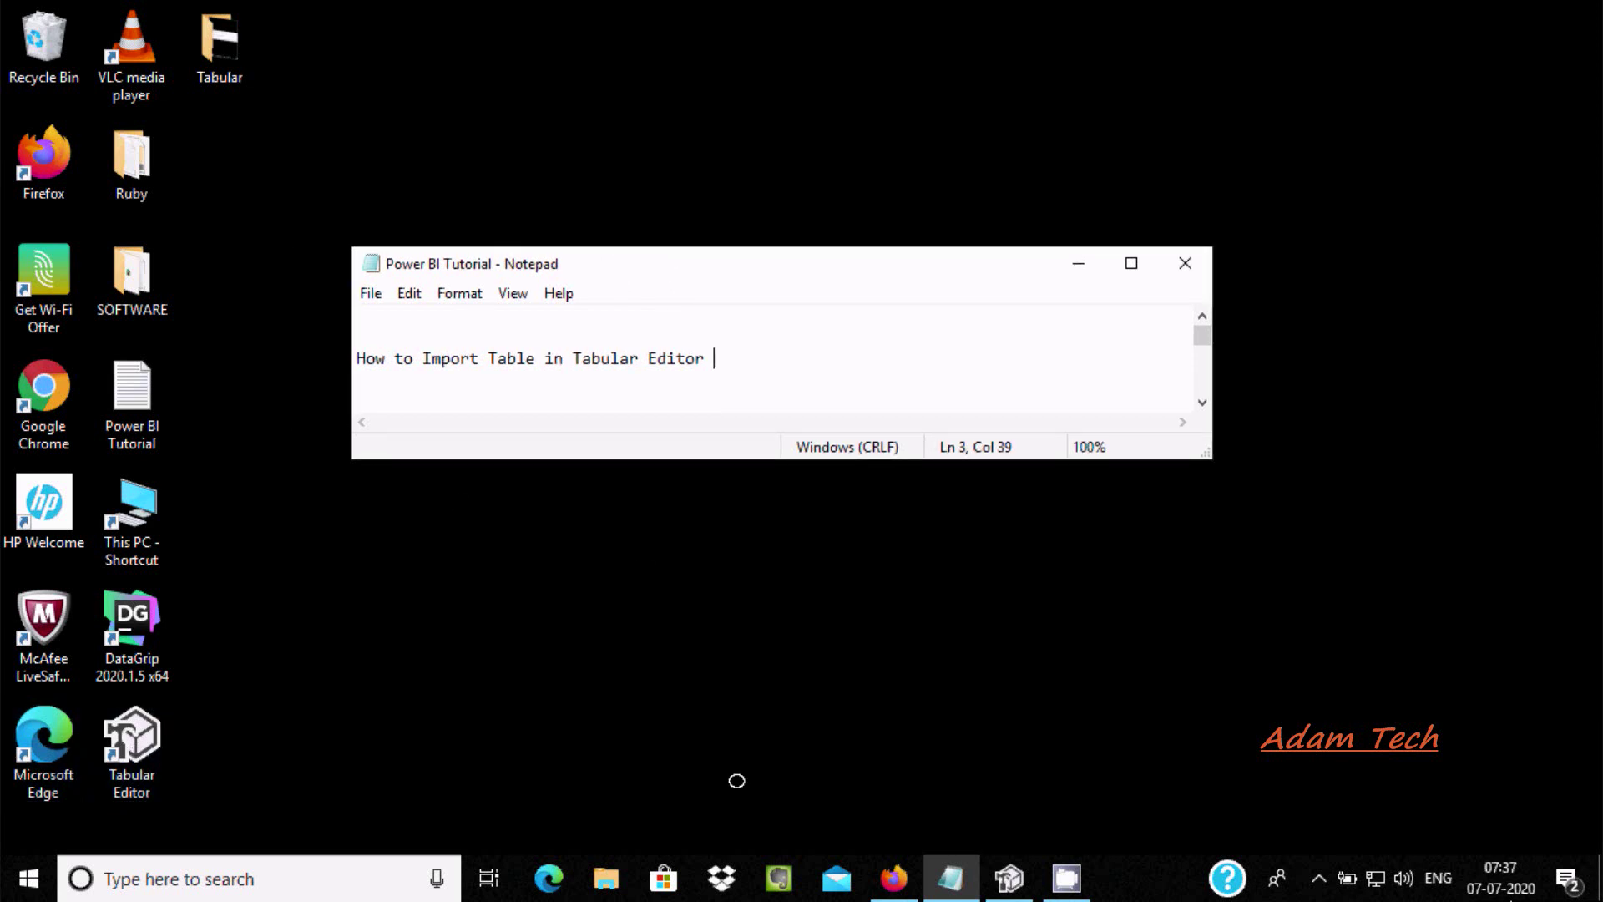
{"action": "left_click", "coordinate": [1009, 877]}
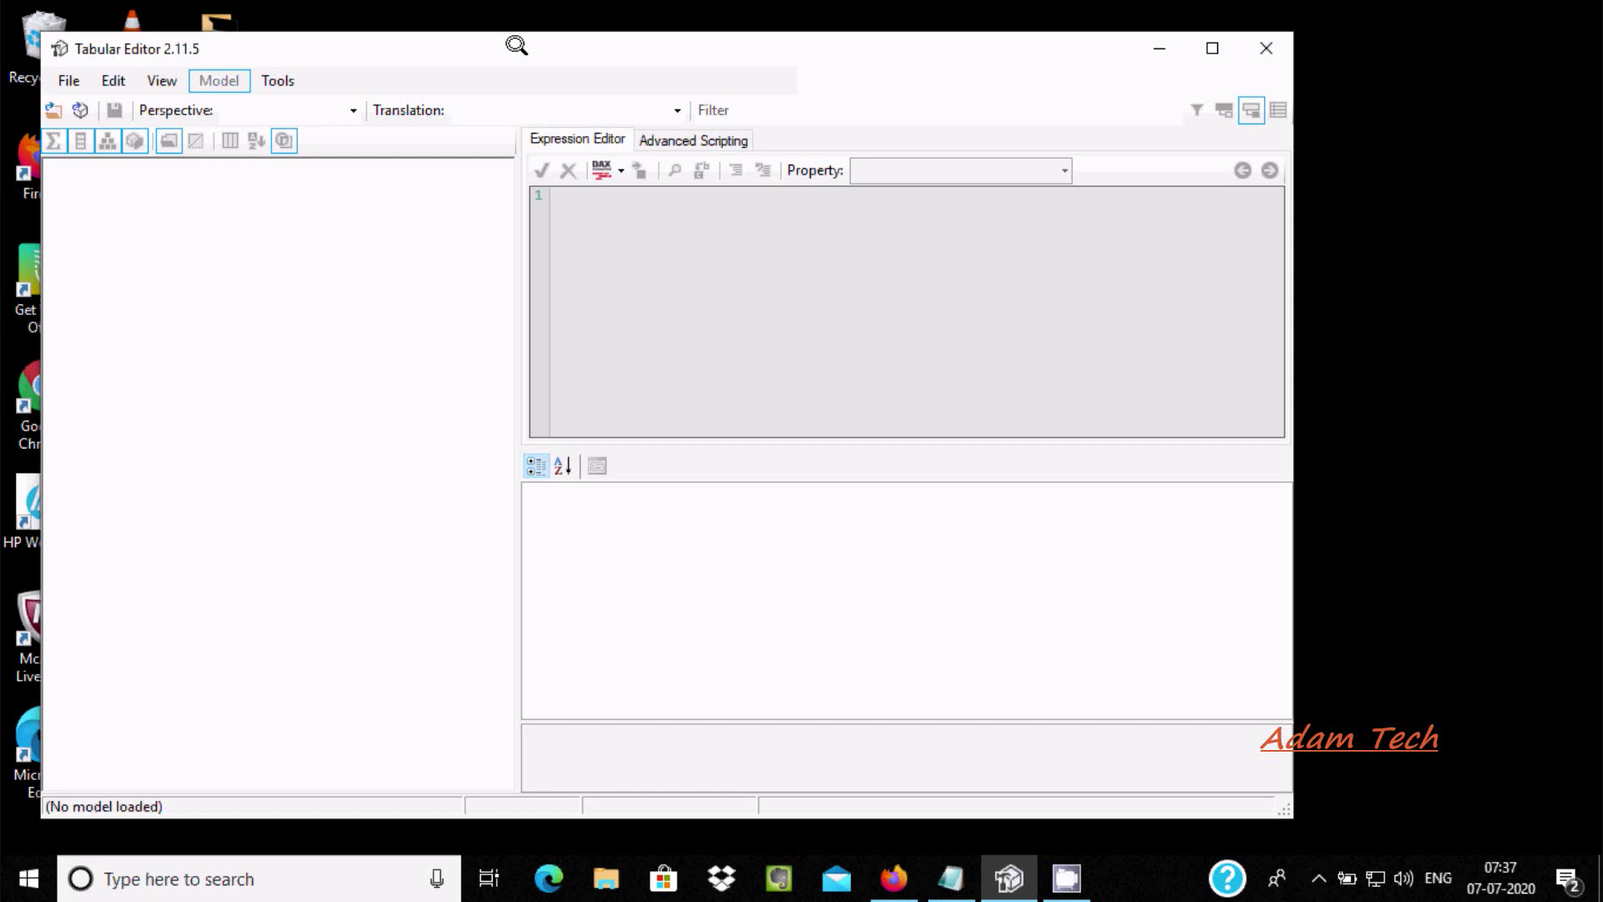
Step: Maximize Tabular Editor and create a new model at compatibility level 1500
{"action": "left_click", "coordinate": [1212, 47]}
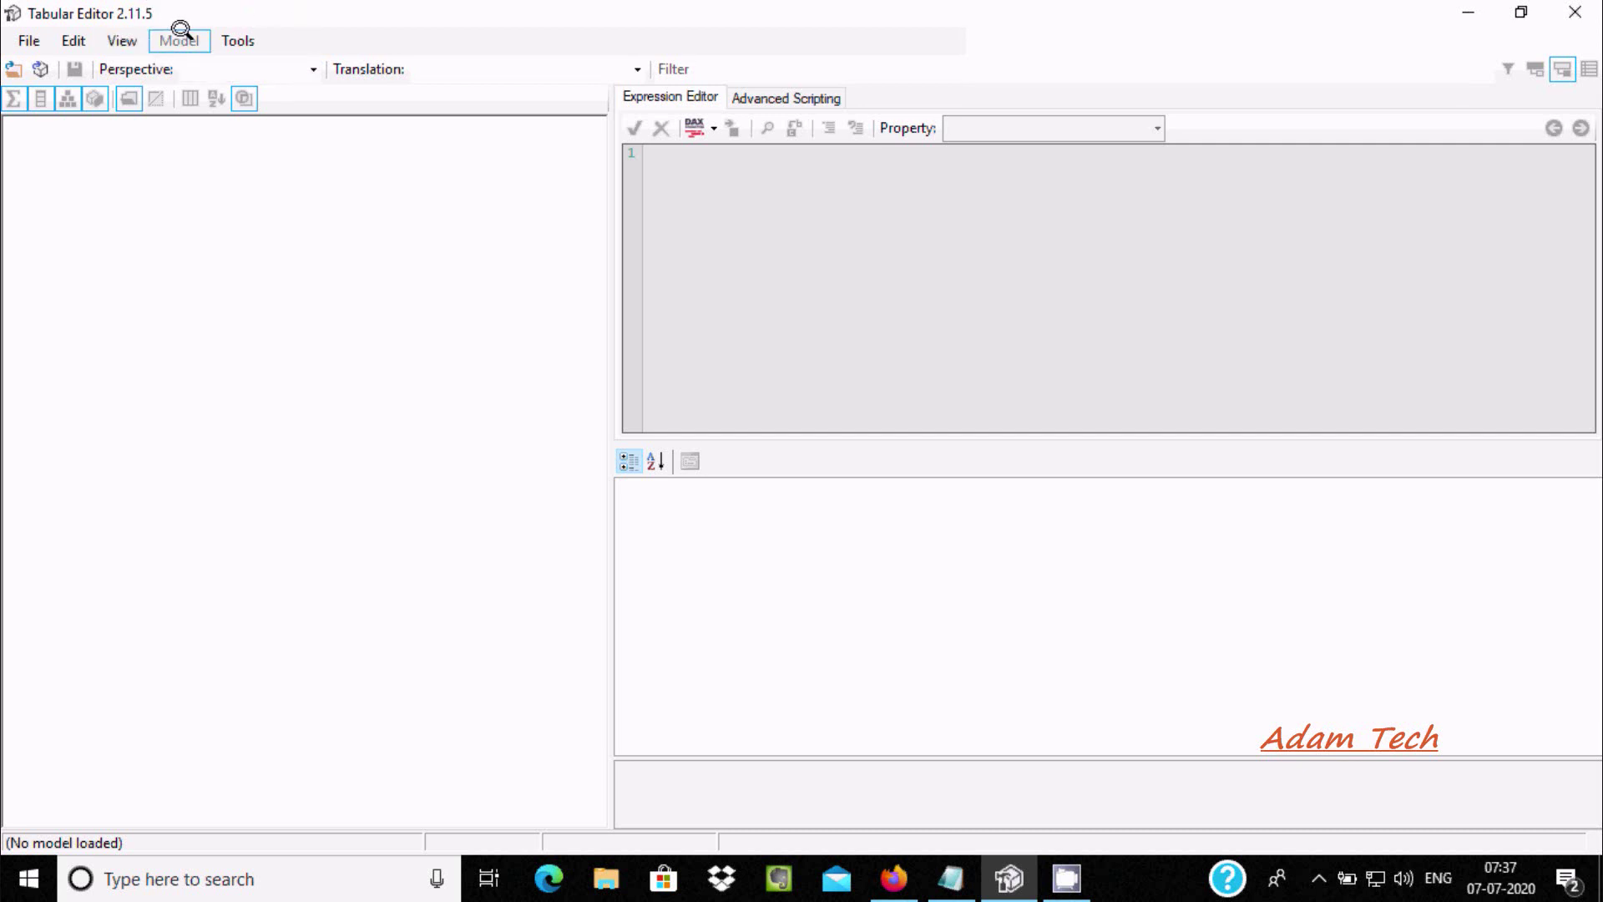
{"action": "left_click", "coordinate": [226, 40]}
{"action": "left_click", "coordinate": [29, 40]}
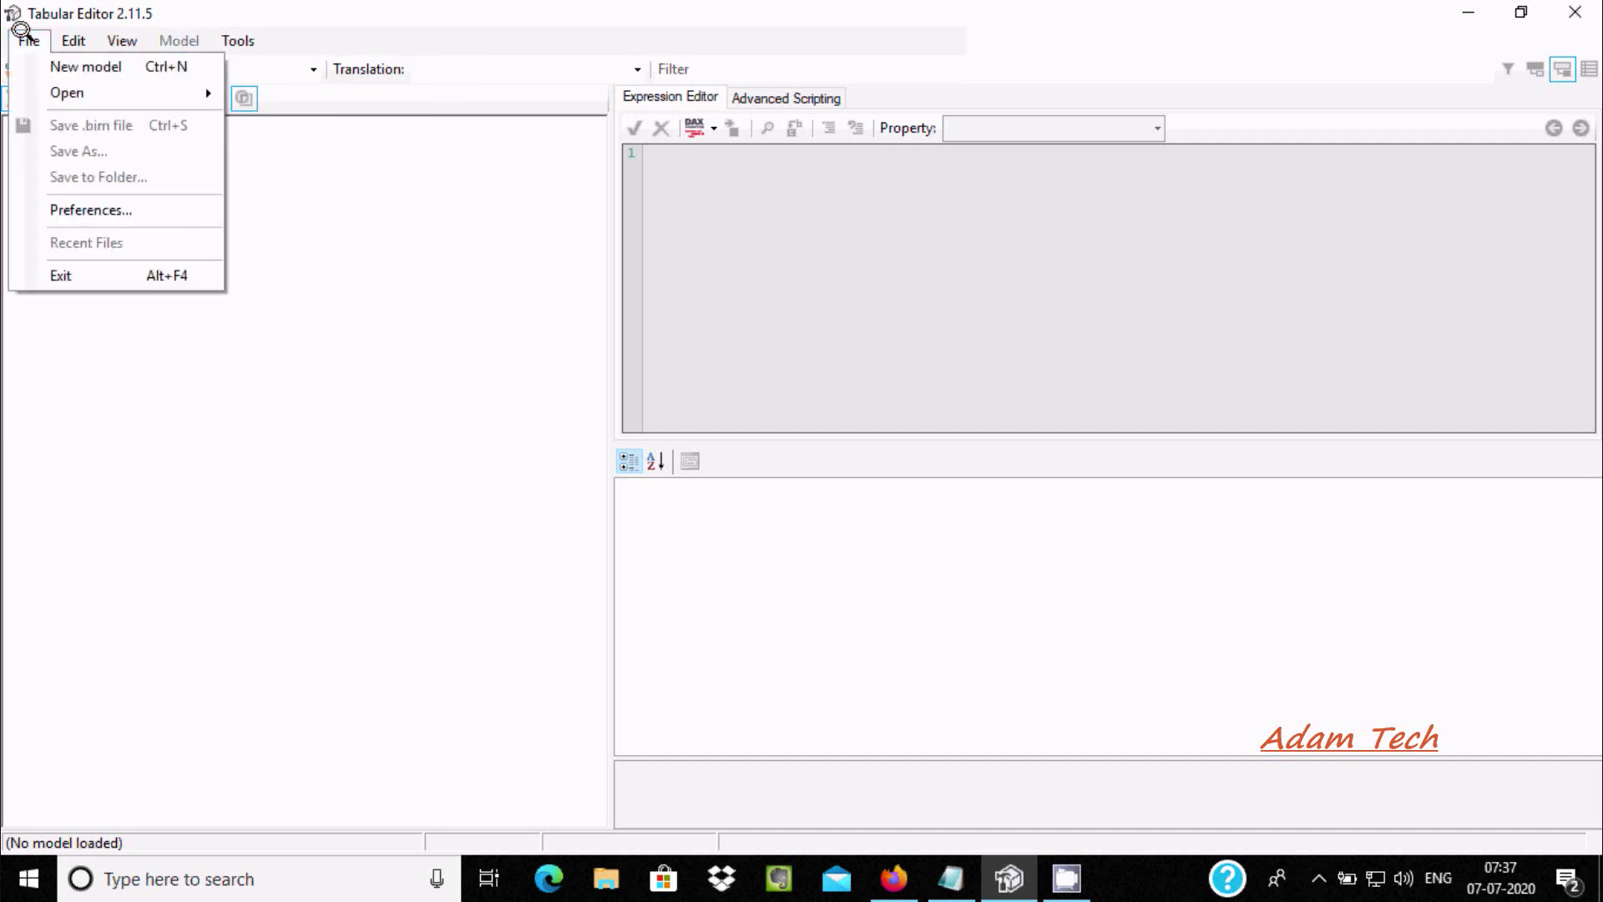
{"action": "left_click", "coordinate": [44, 66]}
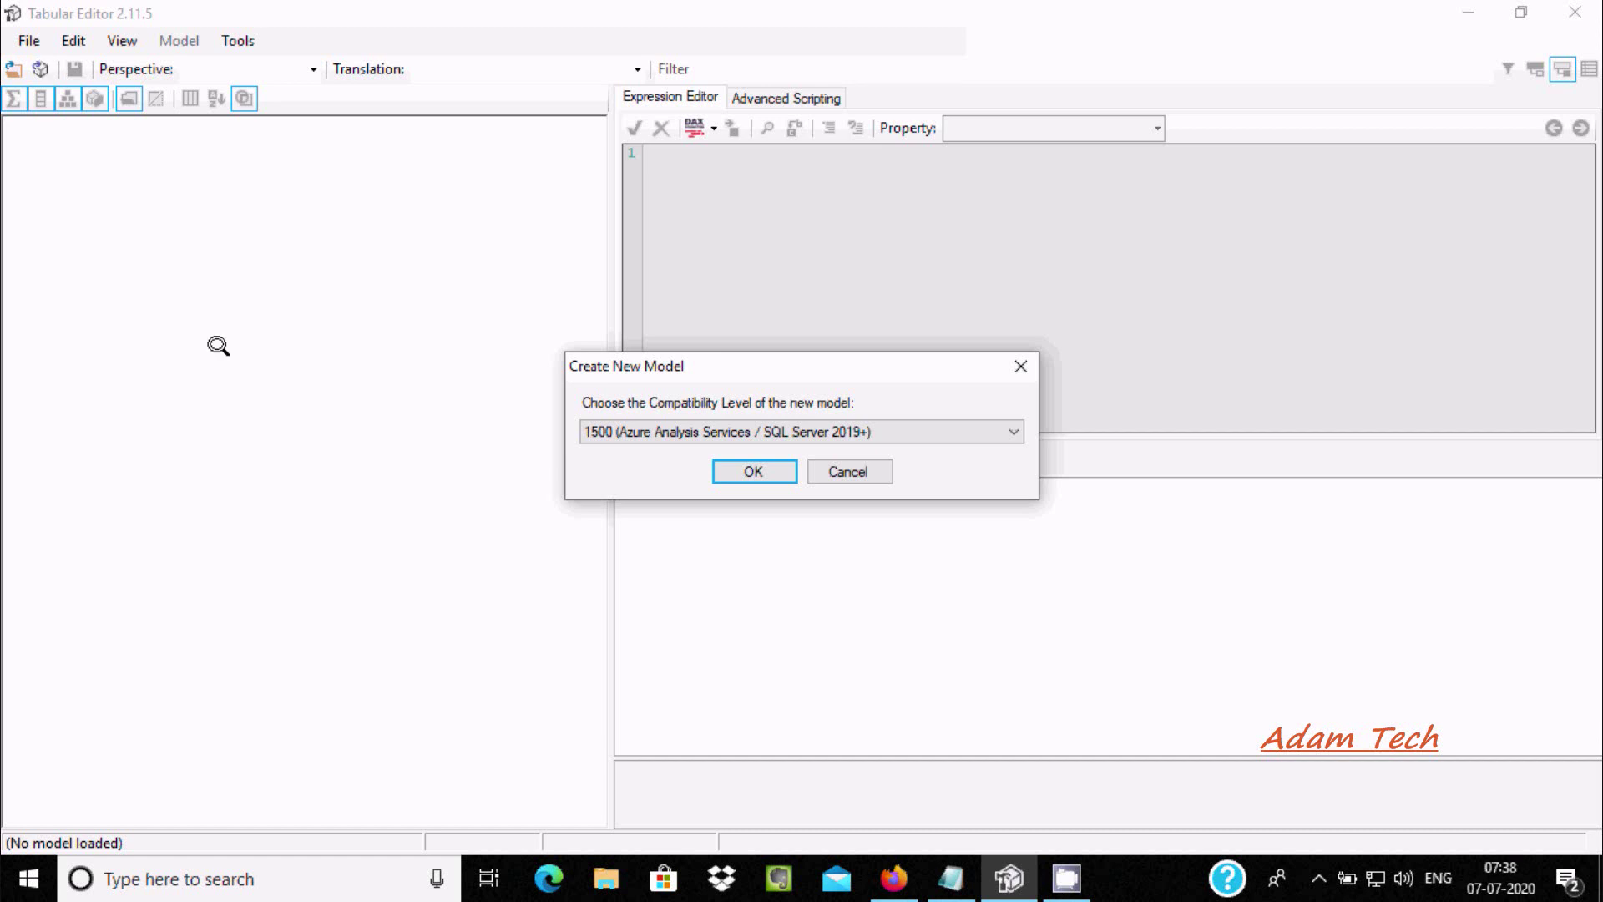
{"action": "left_click", "coordinate": [814, 431]}
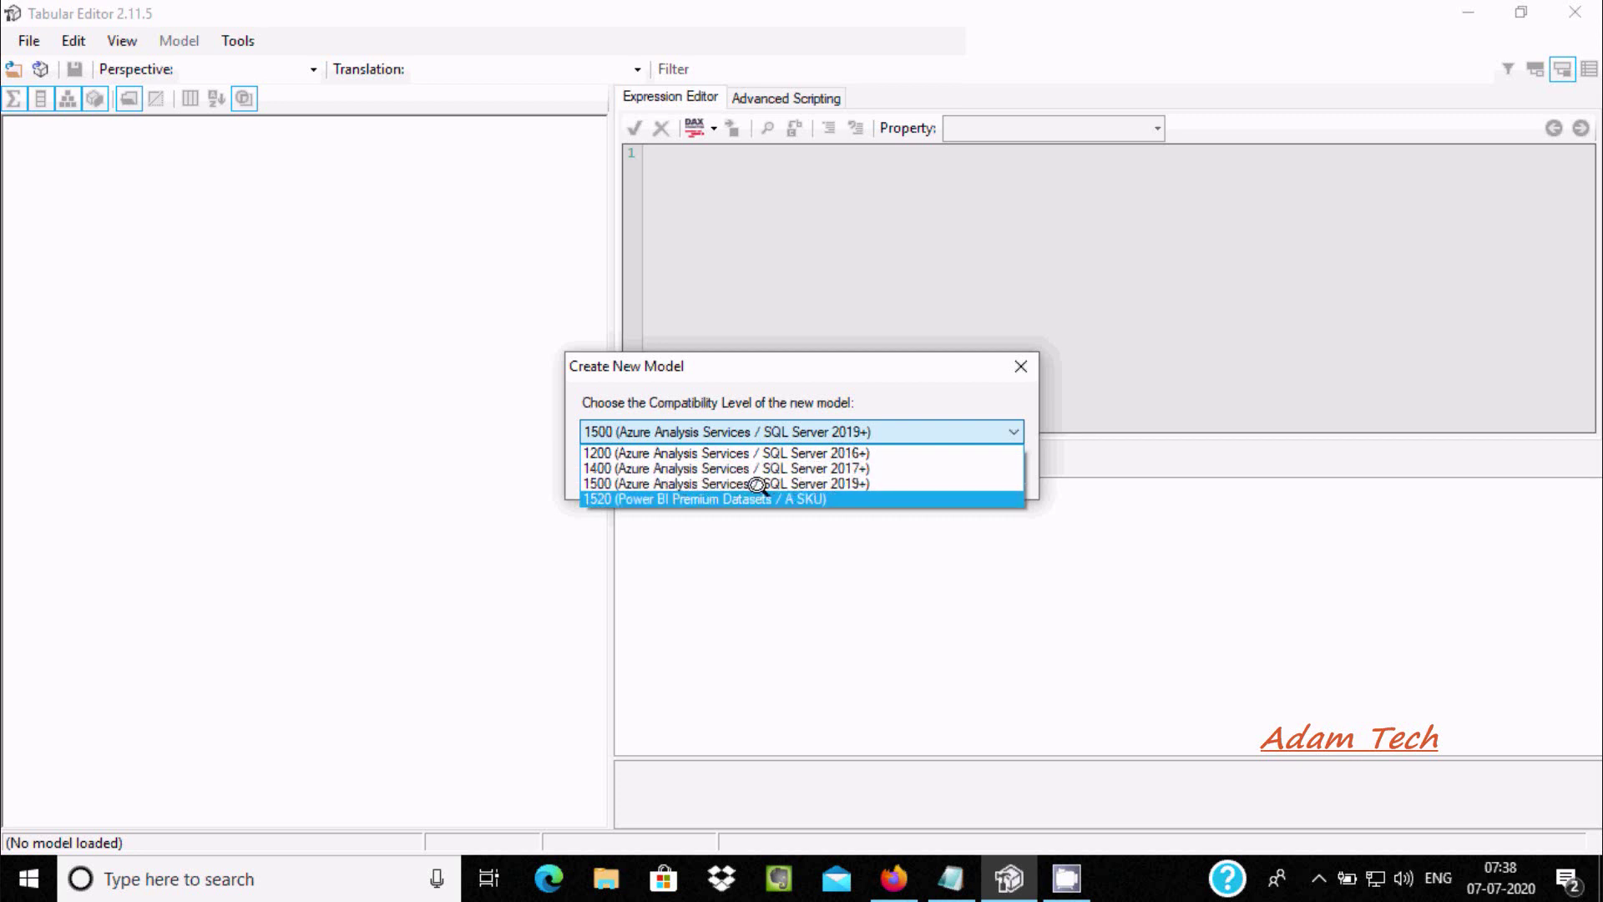
{"action": "left_click", "coordinate": [781, 483]}
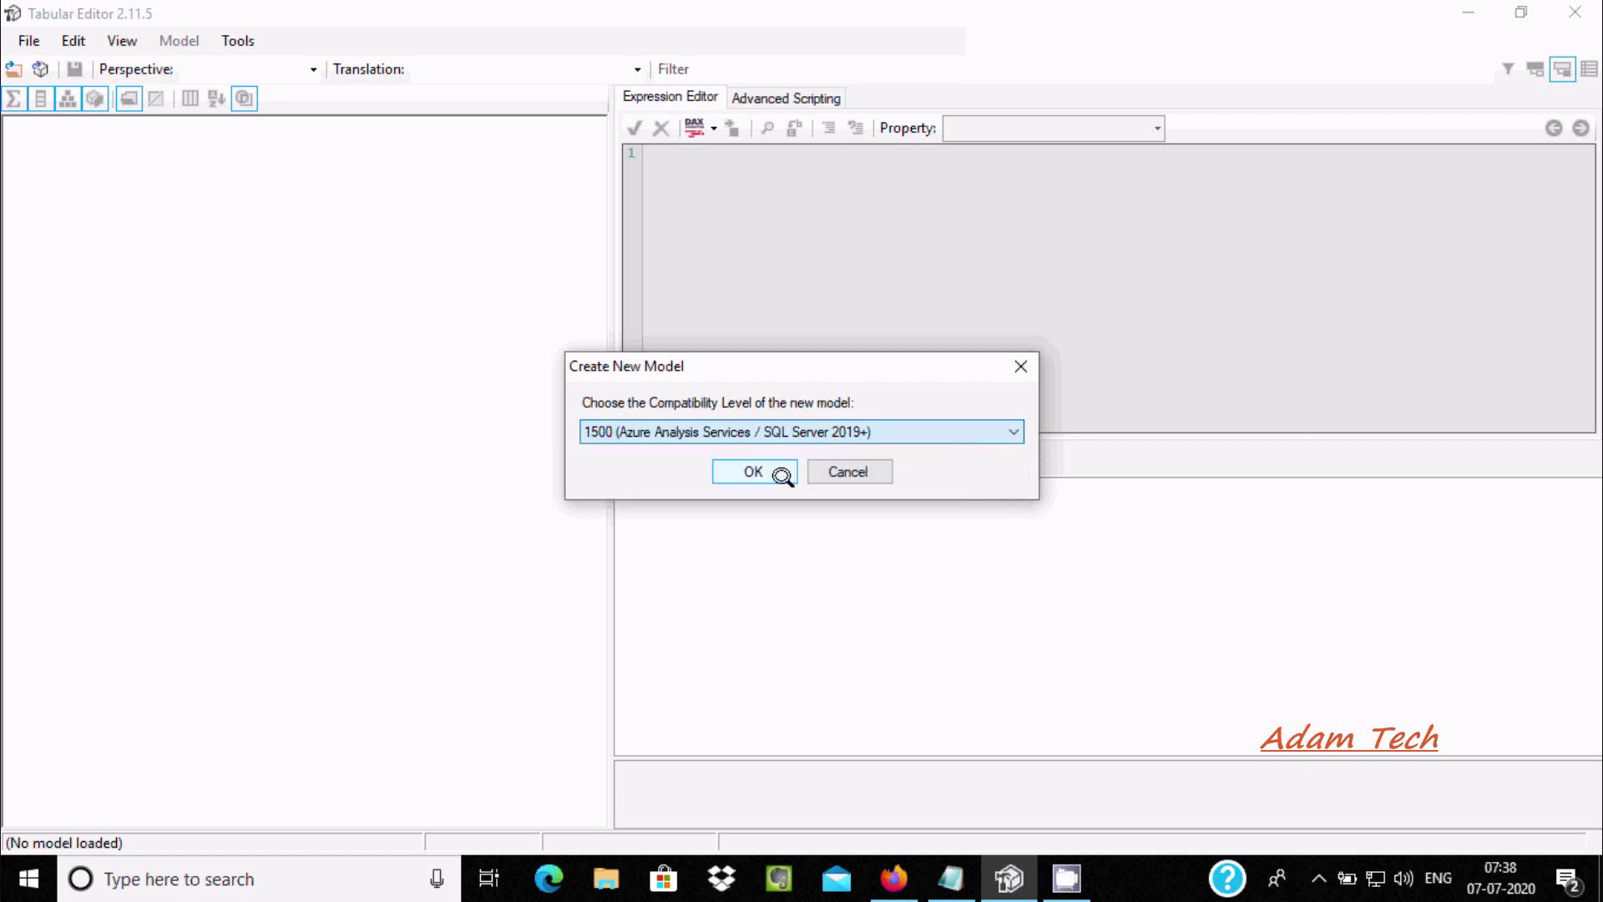
{"action": "left_click", "coordinate": [755, 469]}
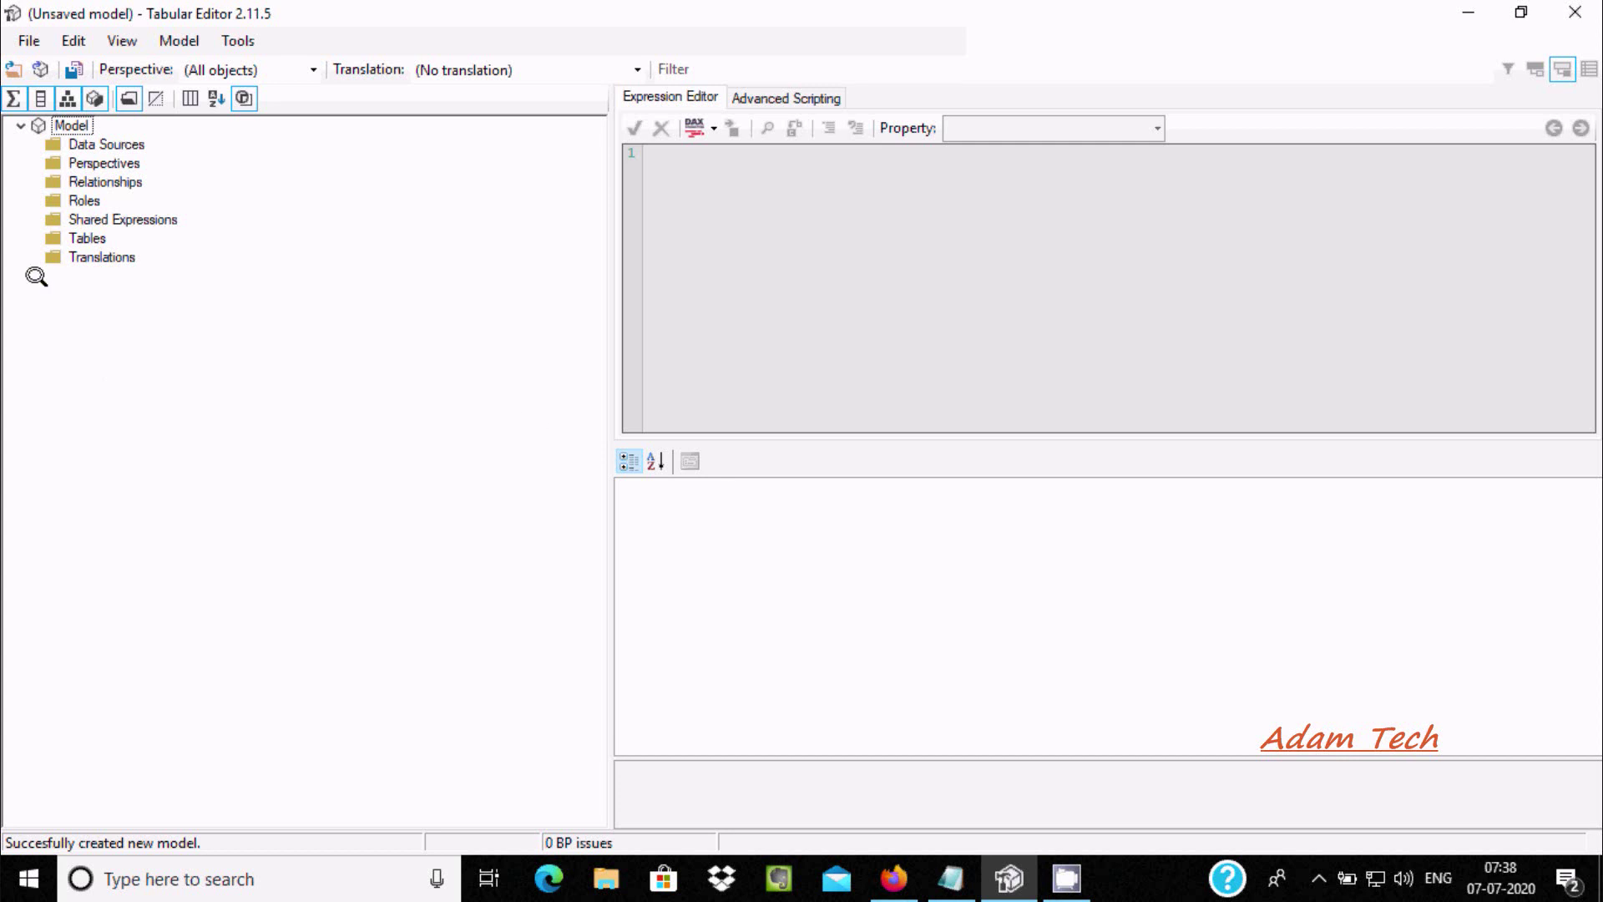
Step: Launch the Import Tables wizard from the Model node's right-click menu
{"action": "right_click", "coordinate": [45, 119]}
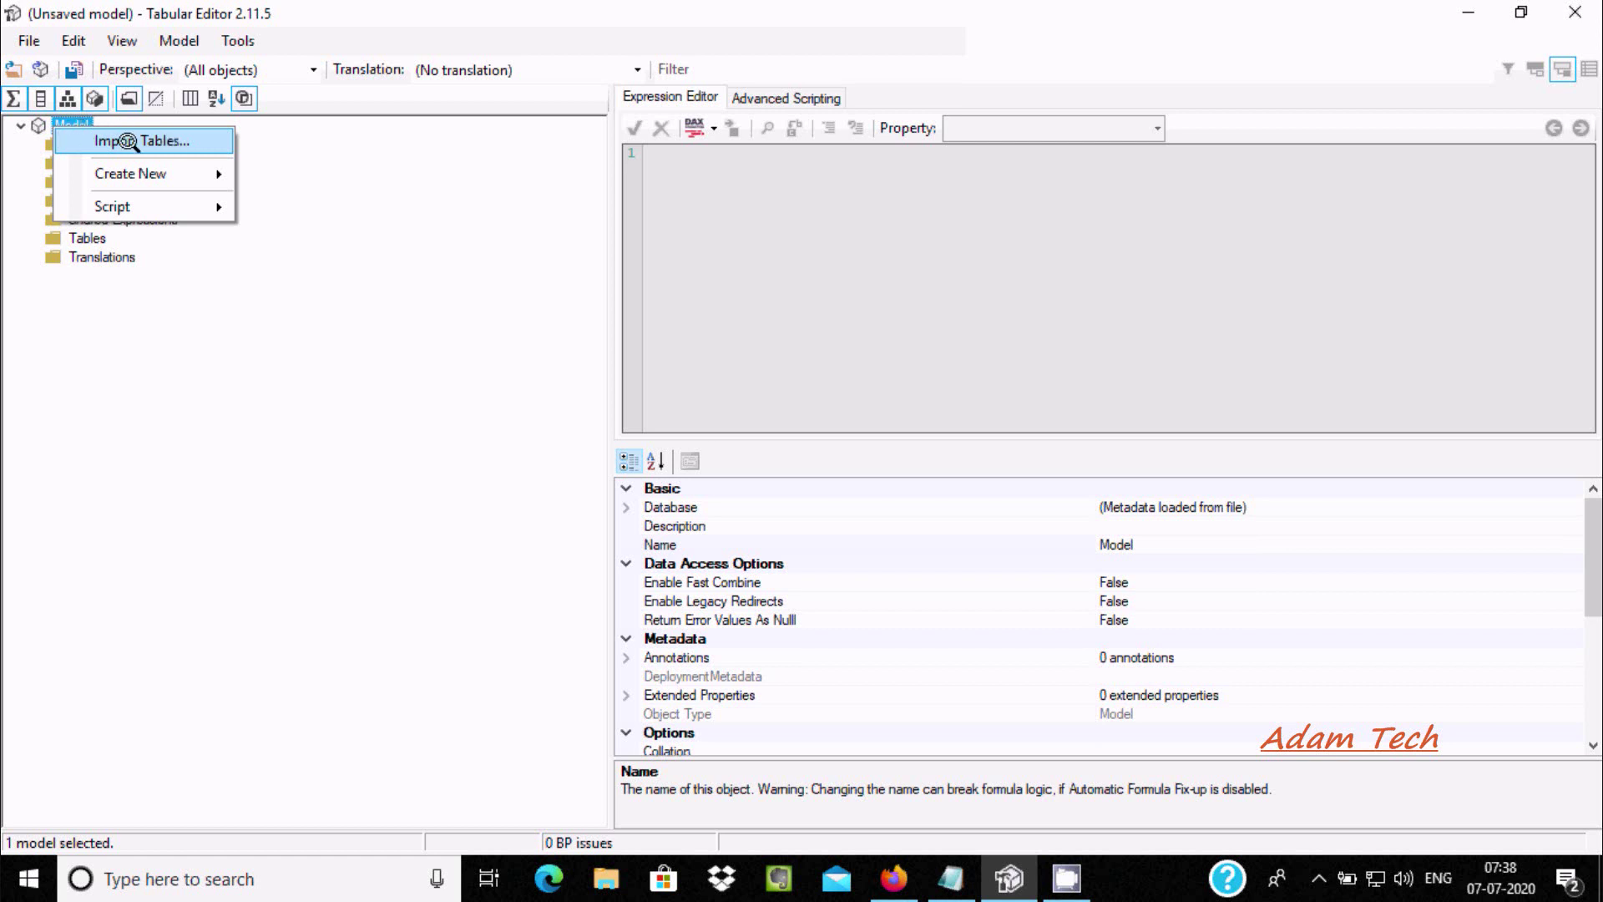
{"action": "left_click", "coordinate": [175, 369]}
{"action": "left_click", "coordinate": [170, 42]}
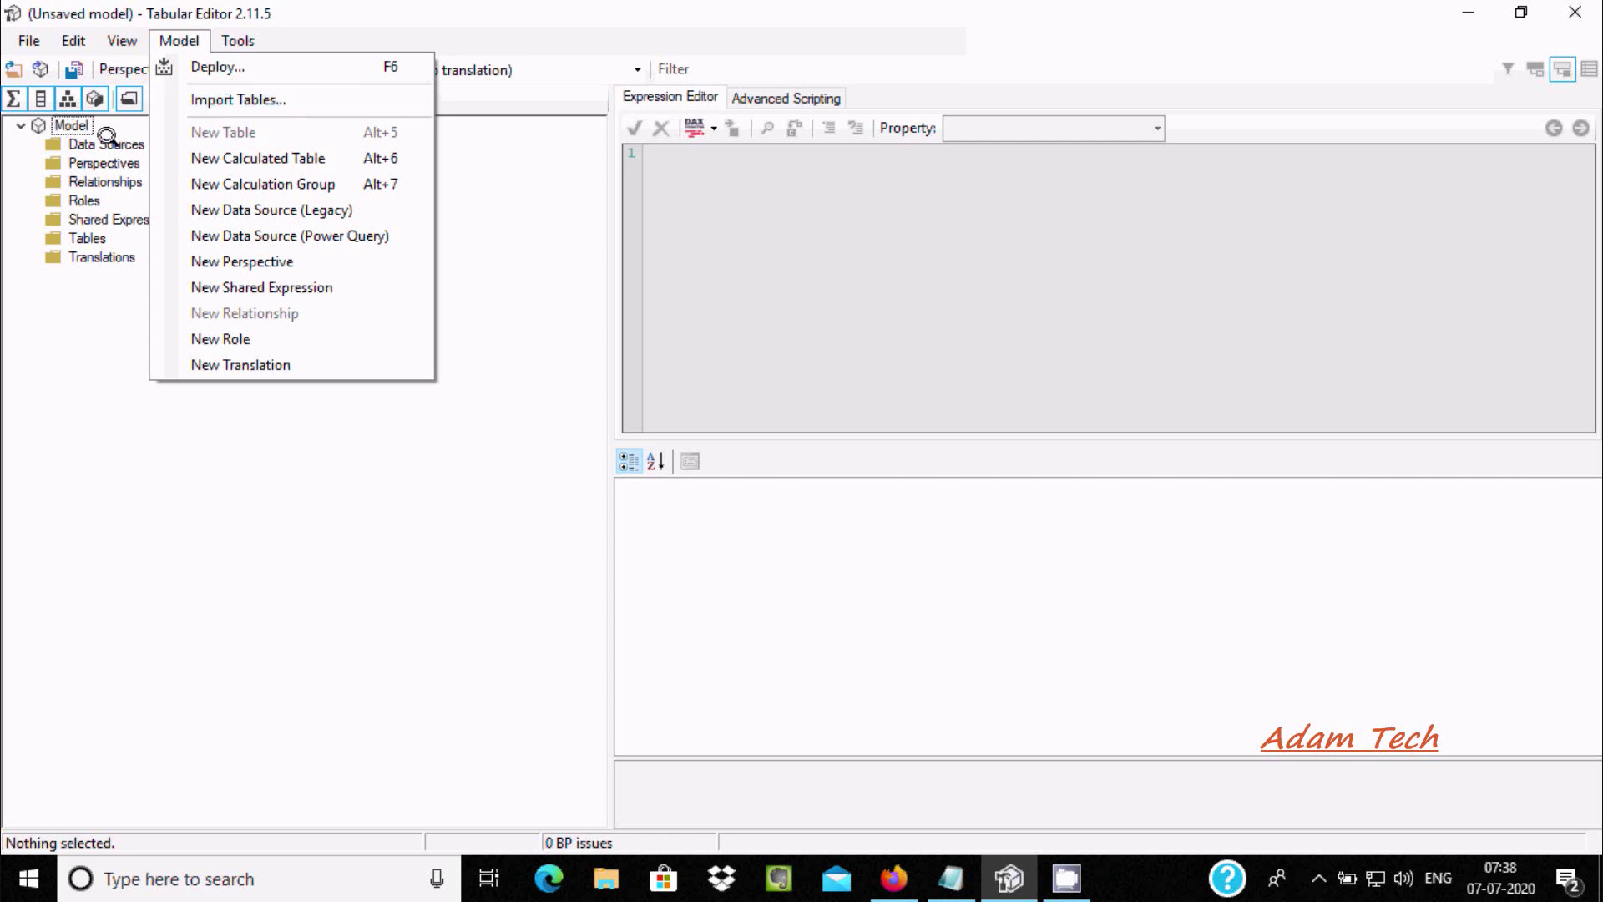
{"action": "left_click", "coordinate": [322, 11]}
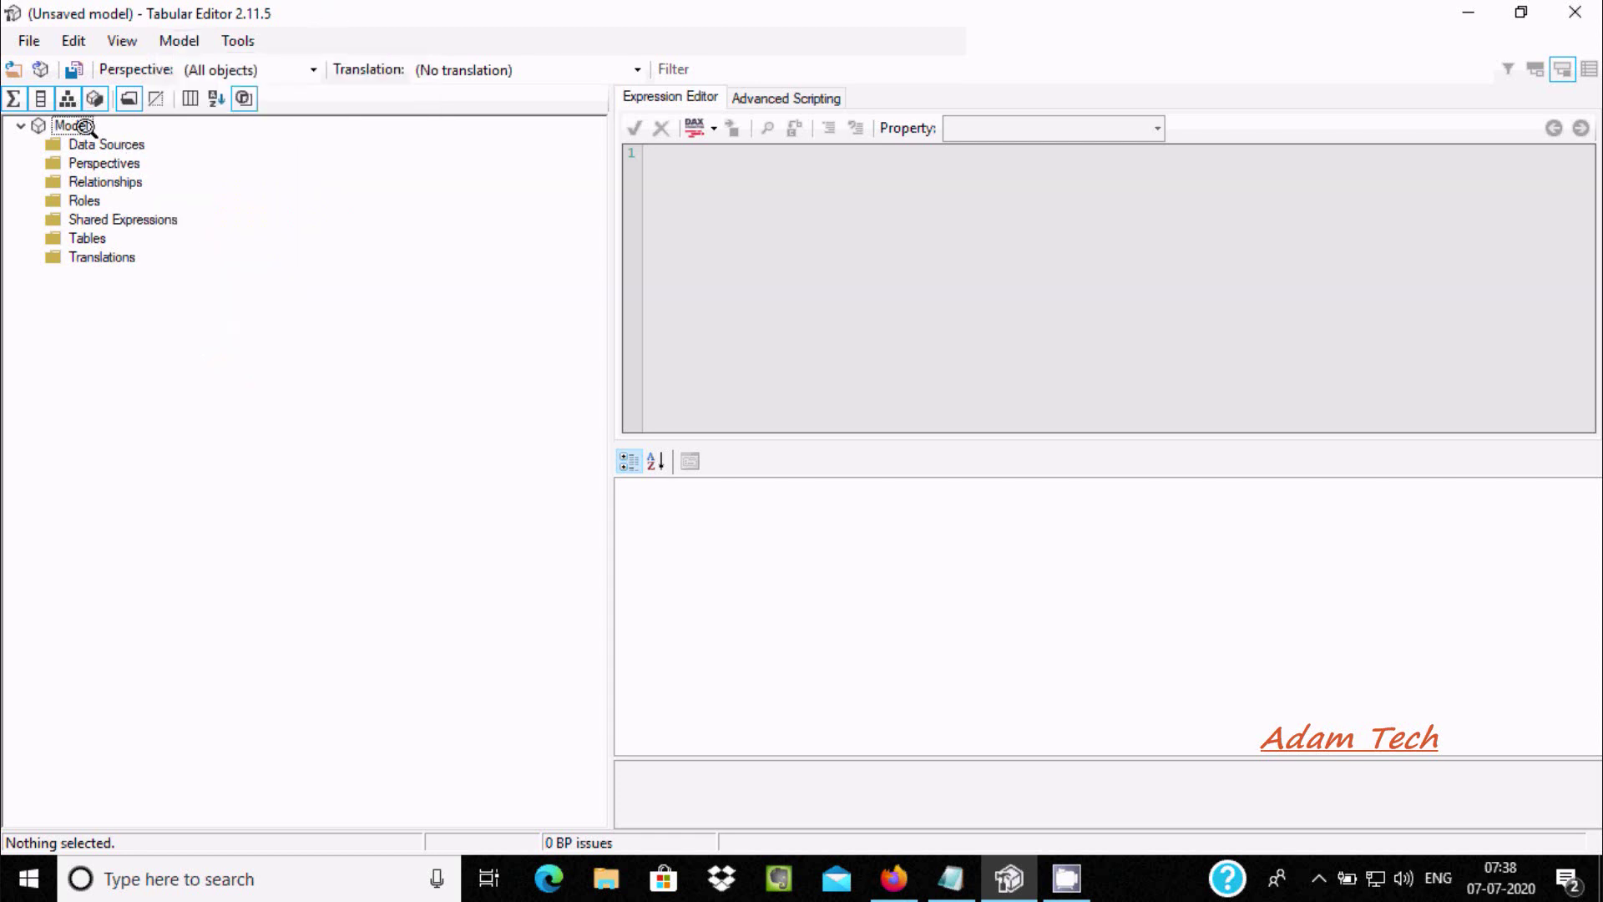
{"action": "right_click", "coordinate": [73, 125]}
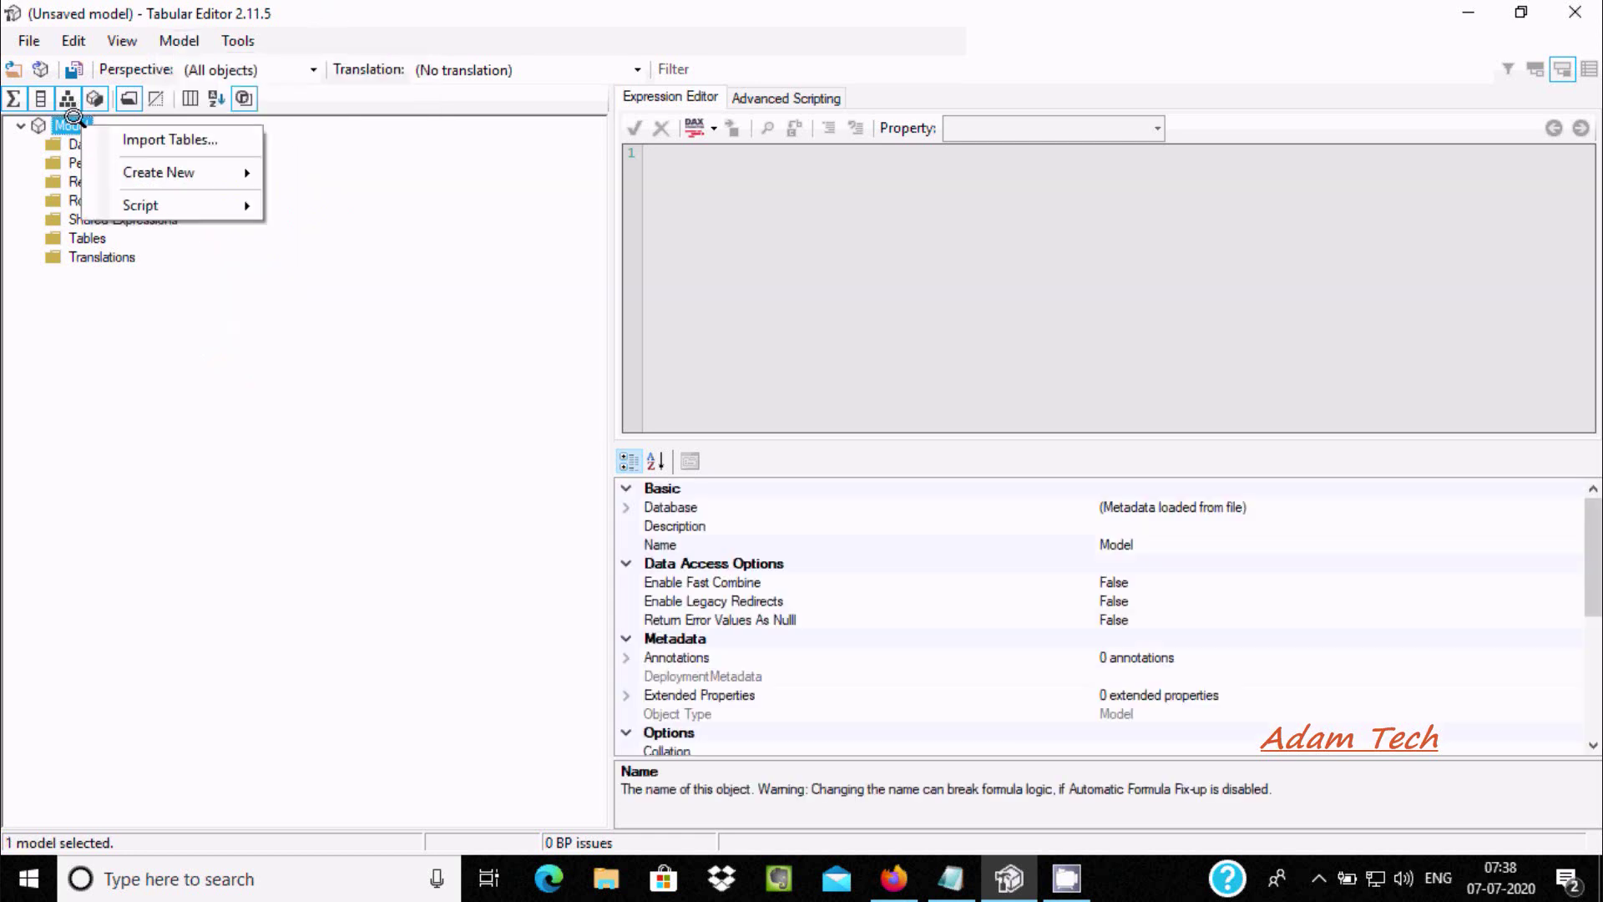
{"action": "left_click", "coordinate": [171, 138]}
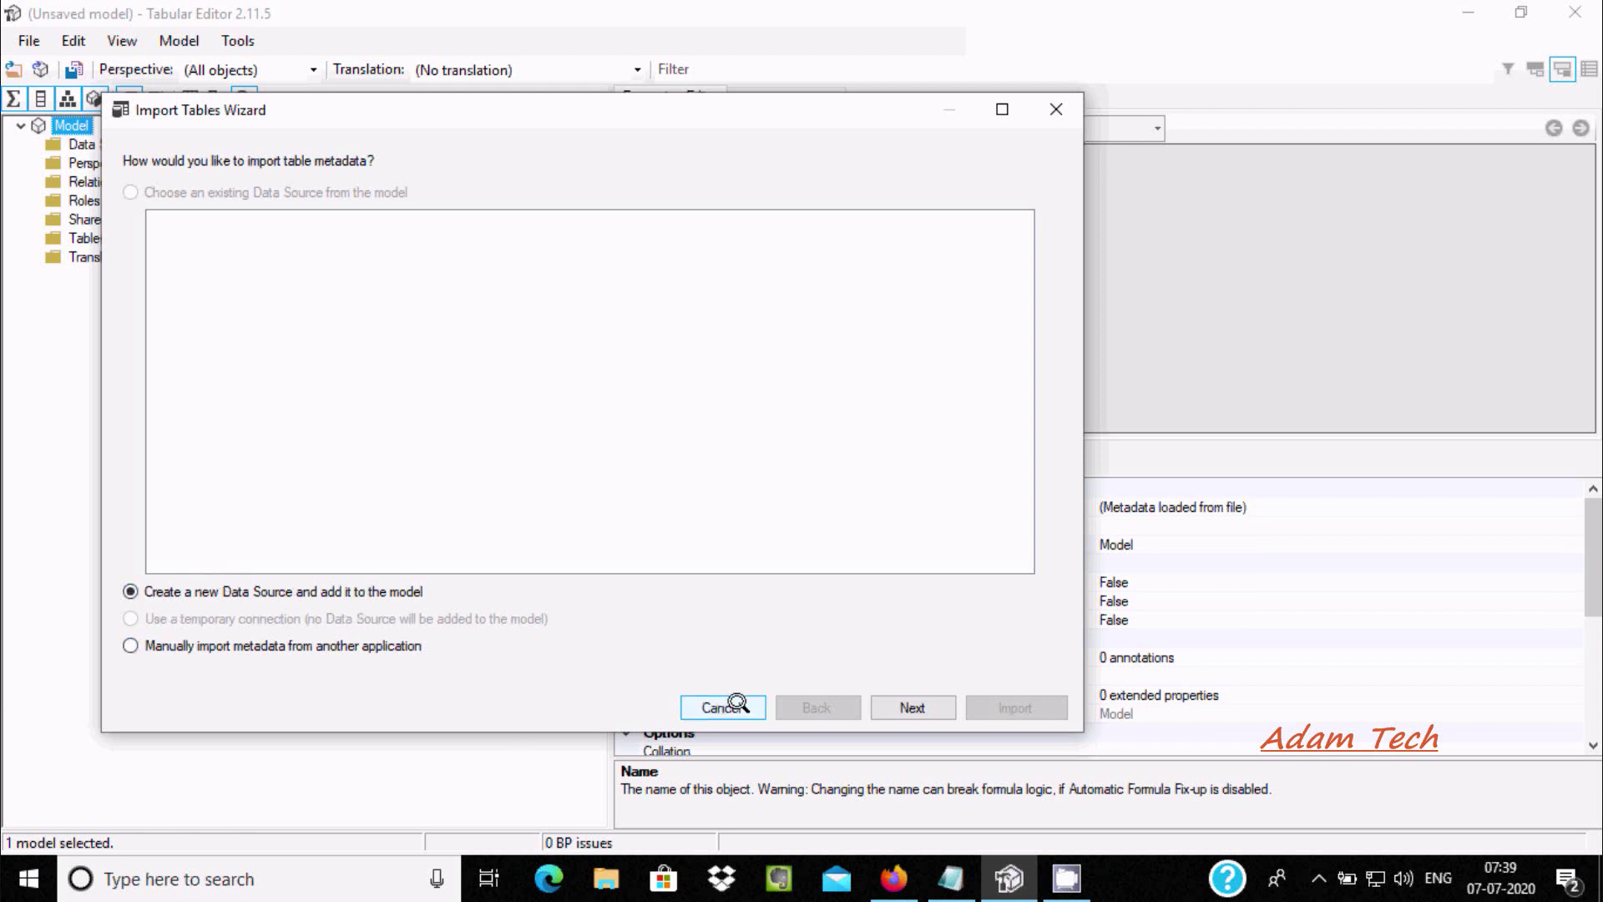
Step: Create a new data source and switch its provider to Microsoft SQL Server (SqlClient)
{"action": "left_click", "coordinate": [919, 707]}
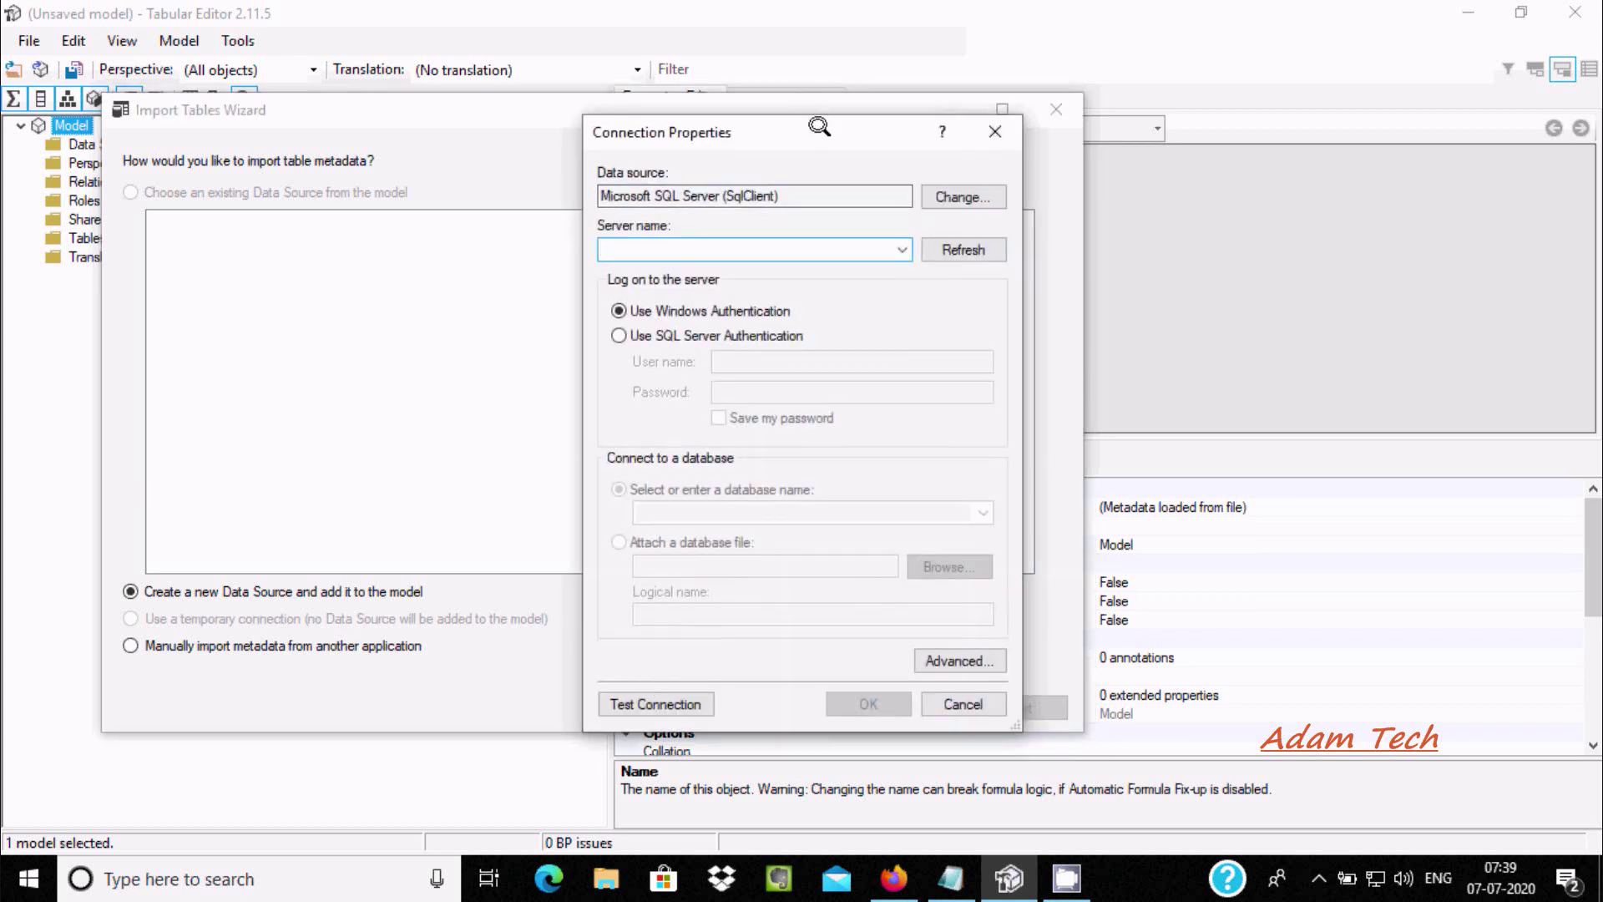
{"action": "left_click_drag", "start_coordinate": [820, 127], "coordinate": [515, 130]}
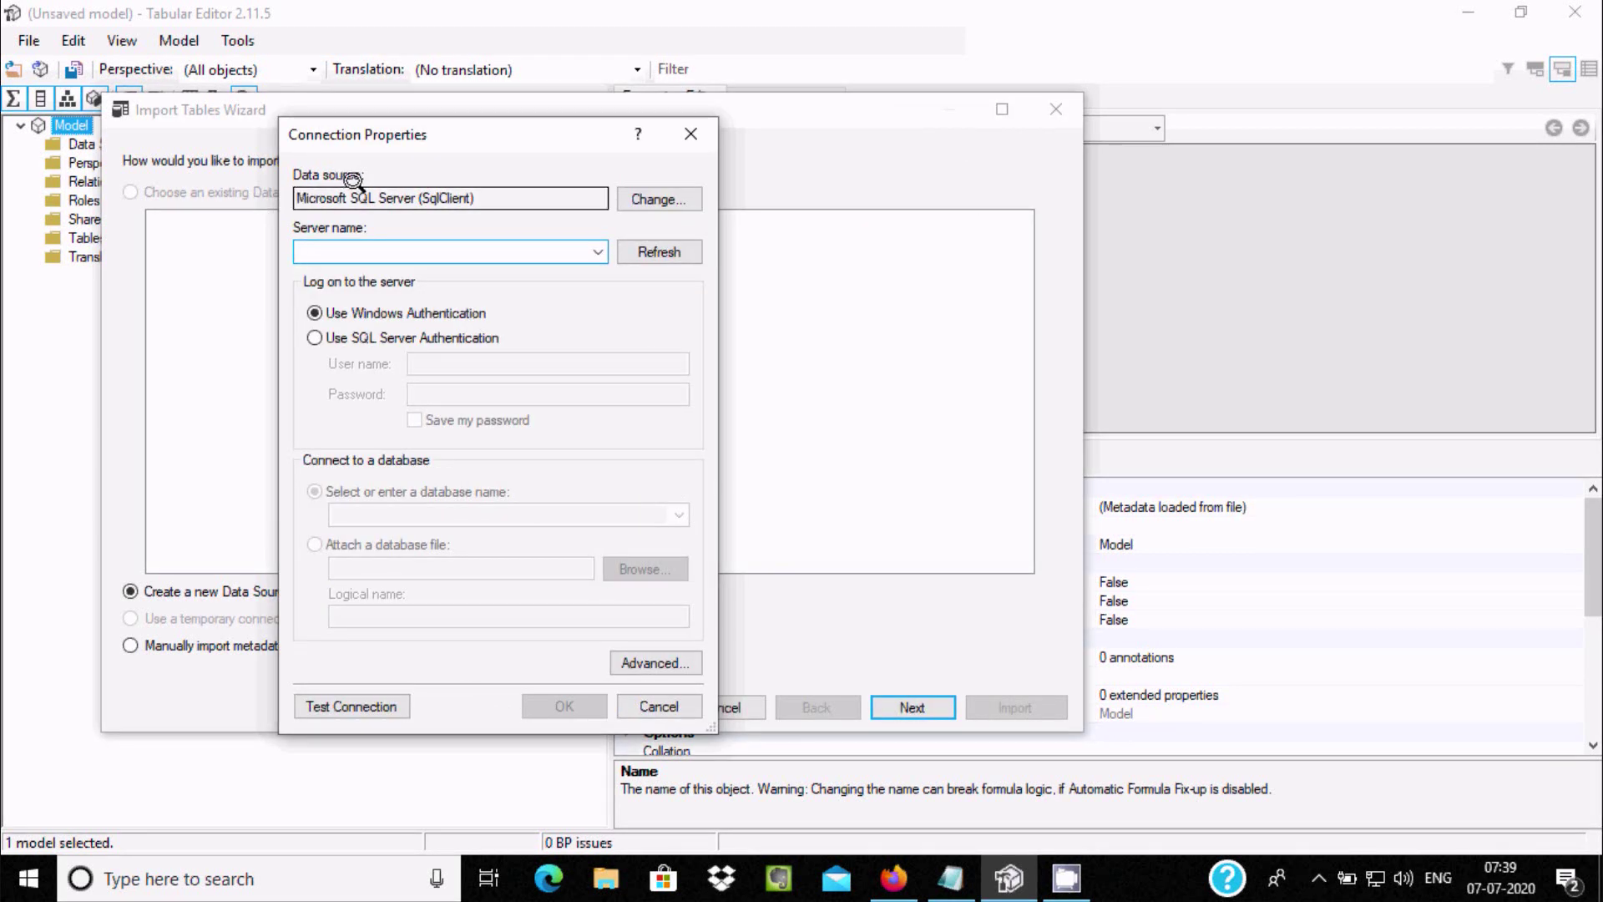
{"action": "left_click", "coordinate": [659, 200]}
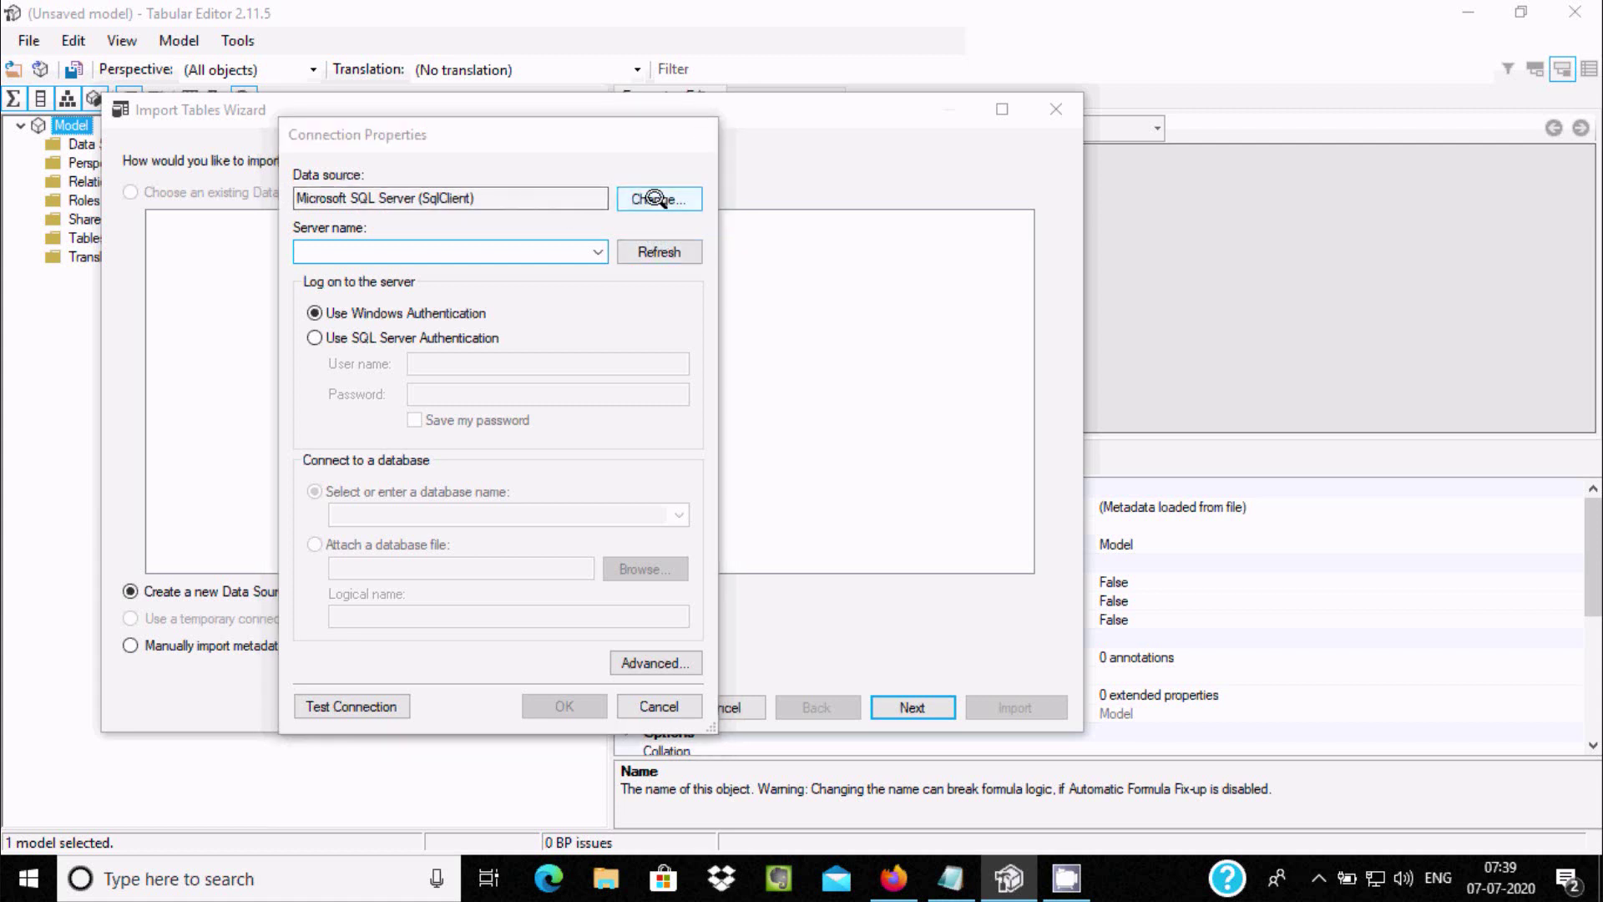
{"action": "left_click_drag", "start_coordinate": [690, 293], "coordinate": [512, 261]}
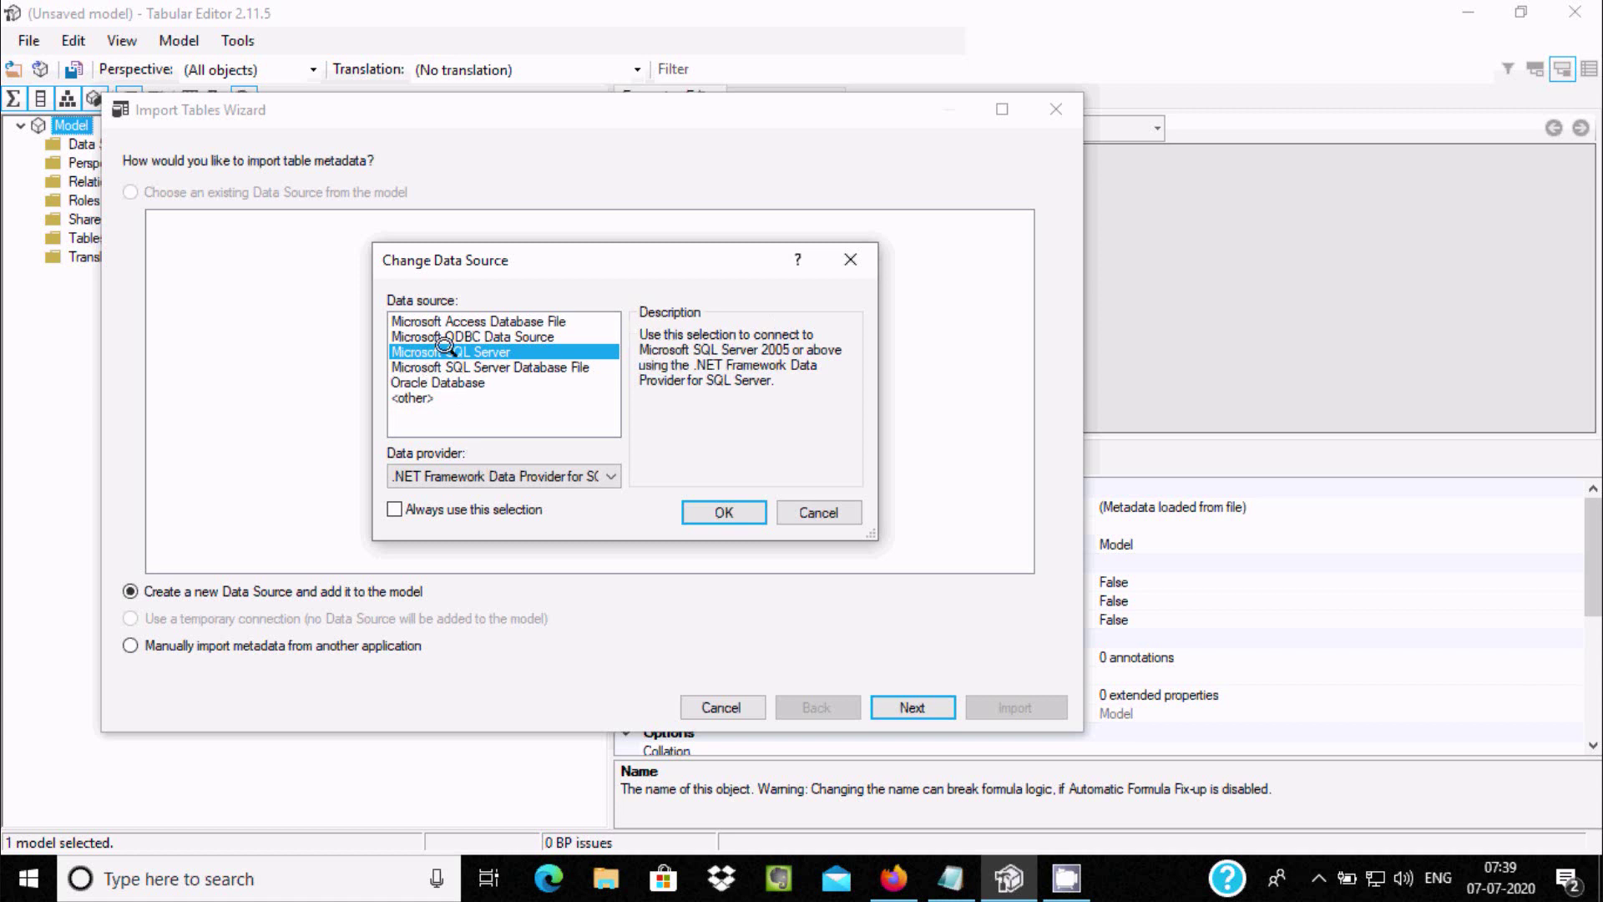
{"action": "left_click", "coordinate": [687, 506]}
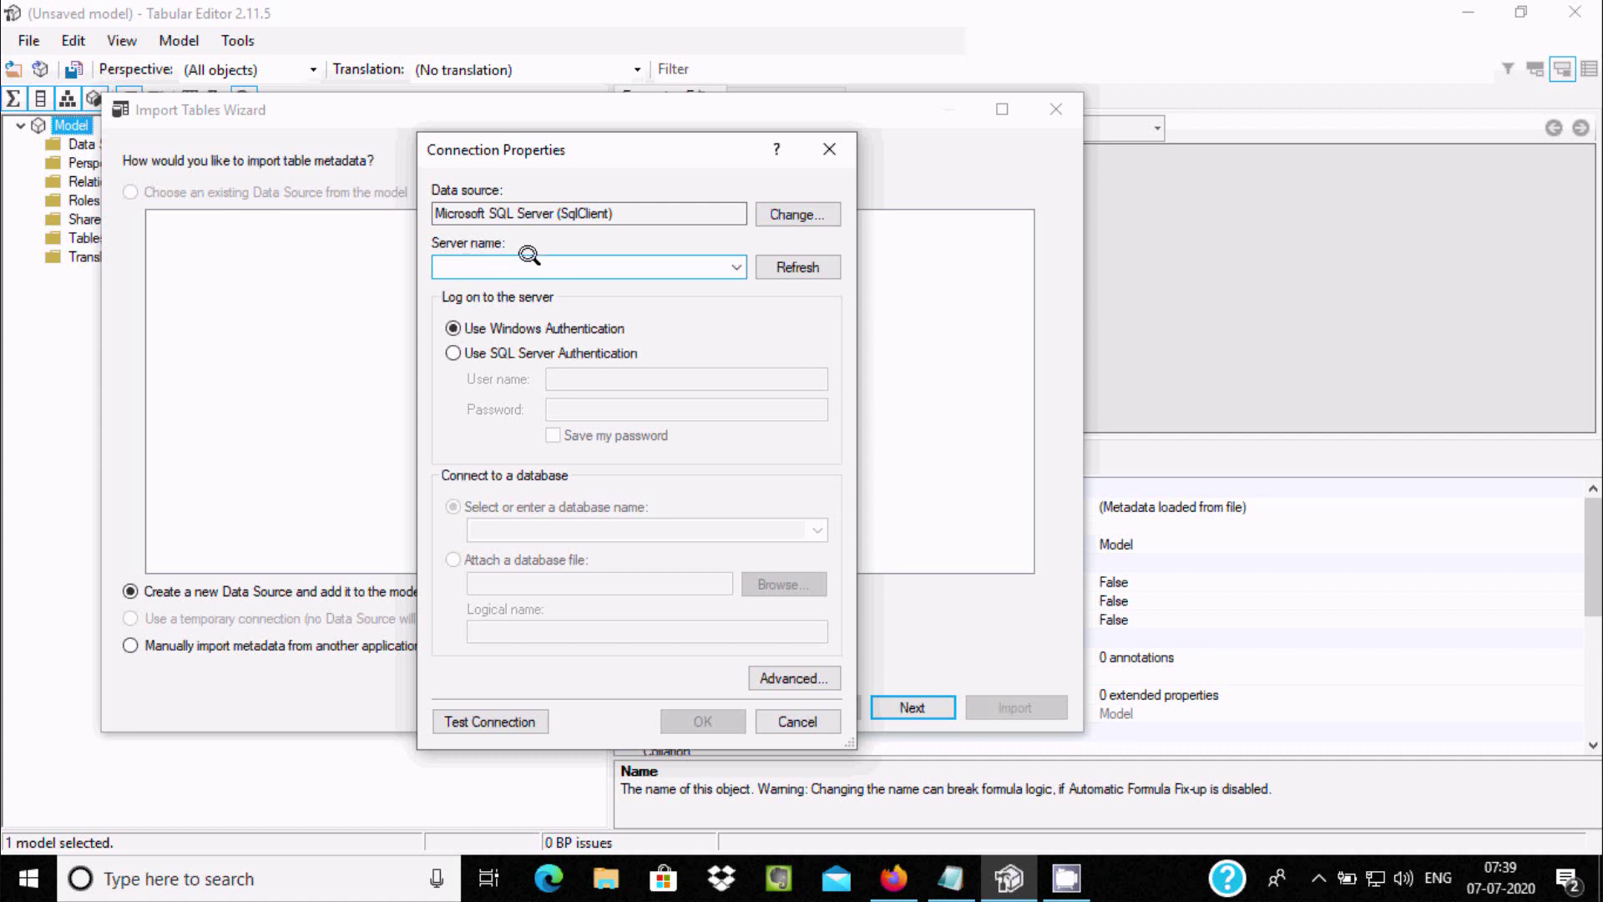
Step: Enter server localhost and select the Adam database
{"action": "type", "text": "loc"}
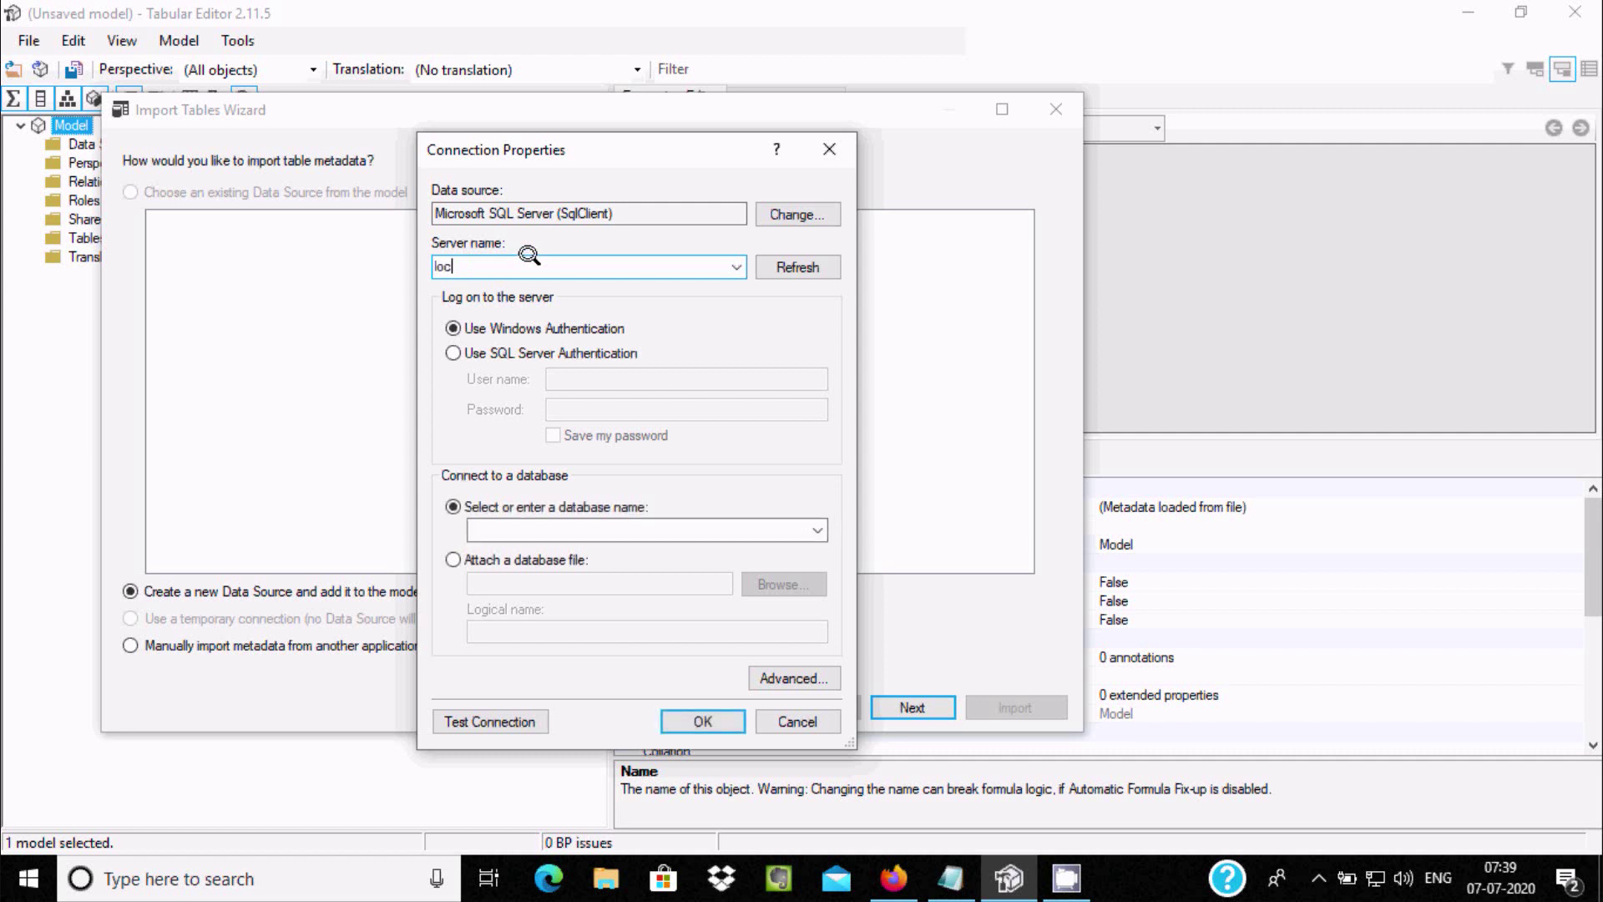
{"action": "type", "text": "alhos"}
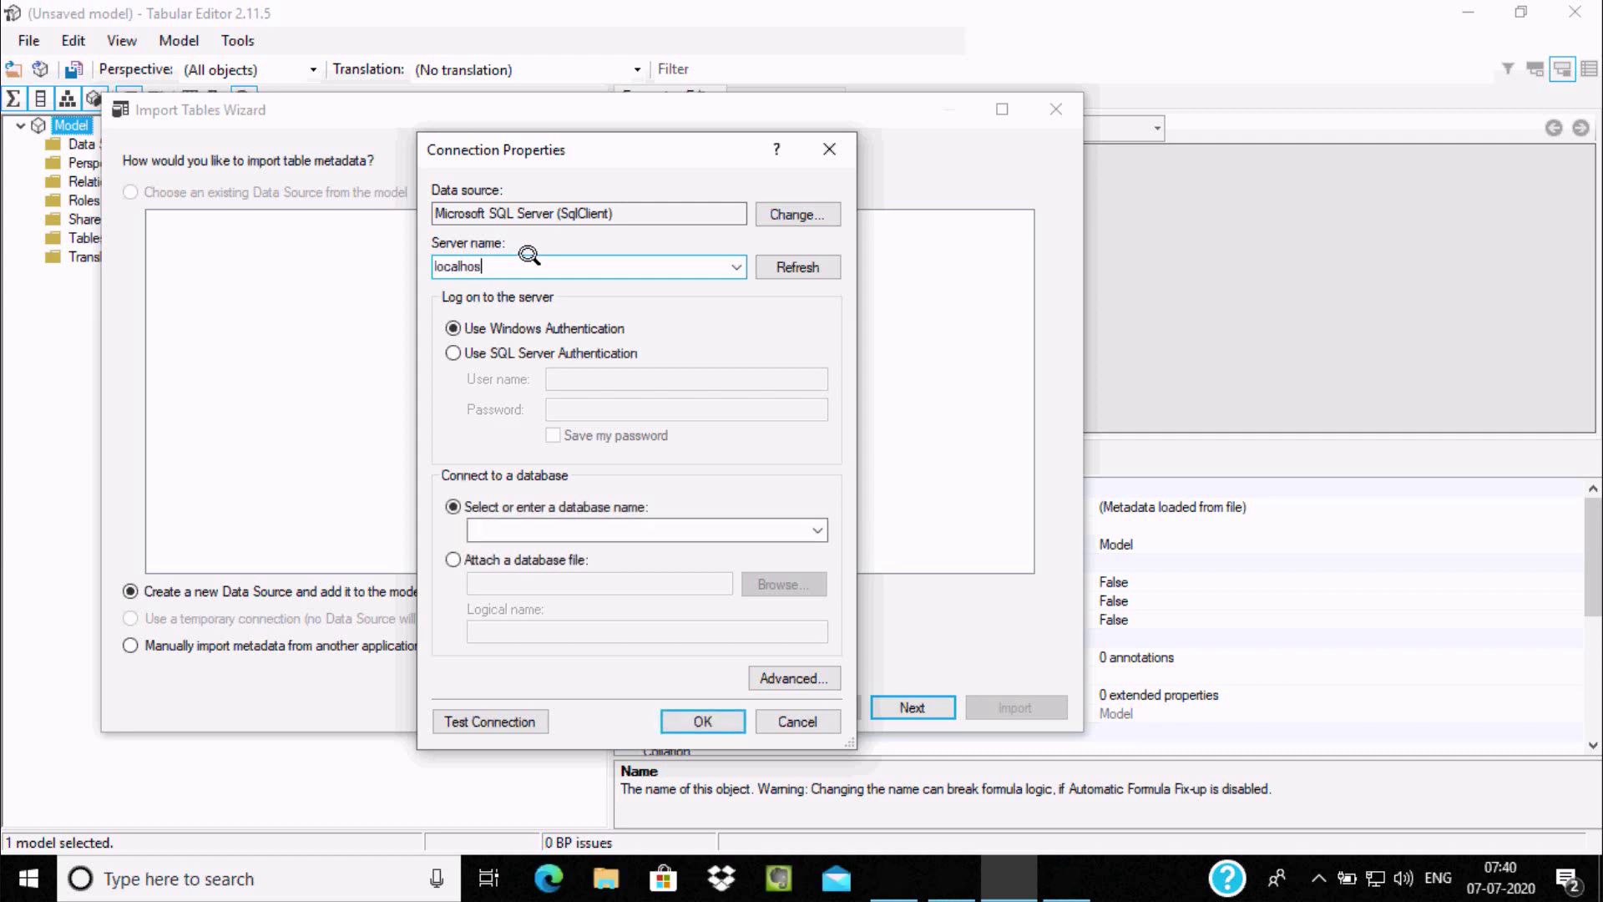
{"action": "type", "text": "t"}
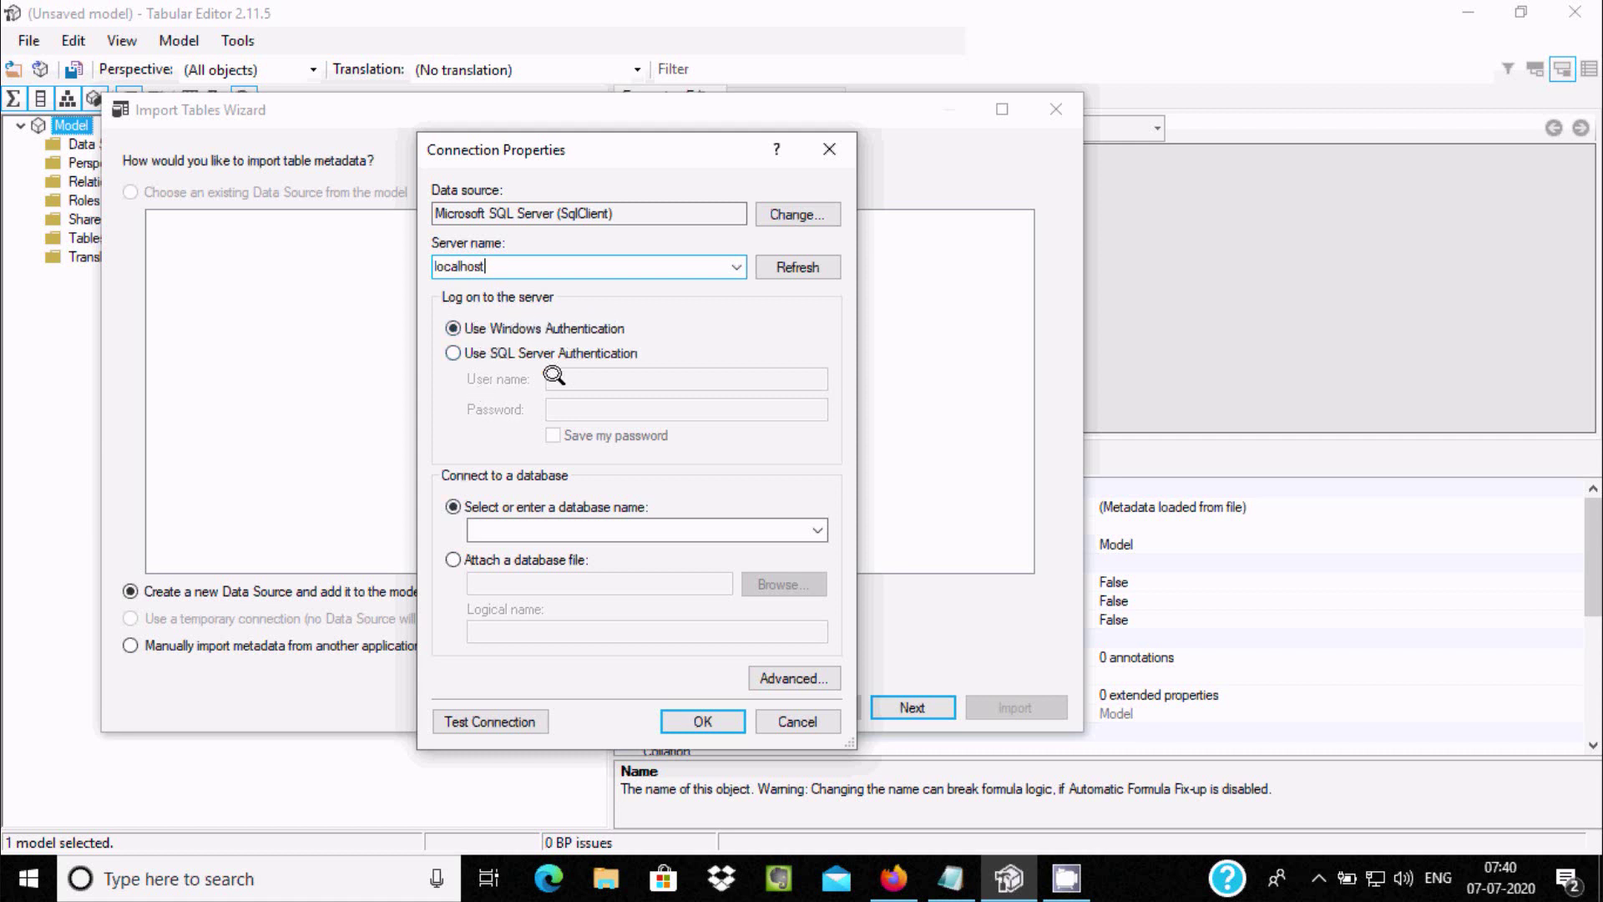
{"action": "left_click", "coordinate": [805, 522]}
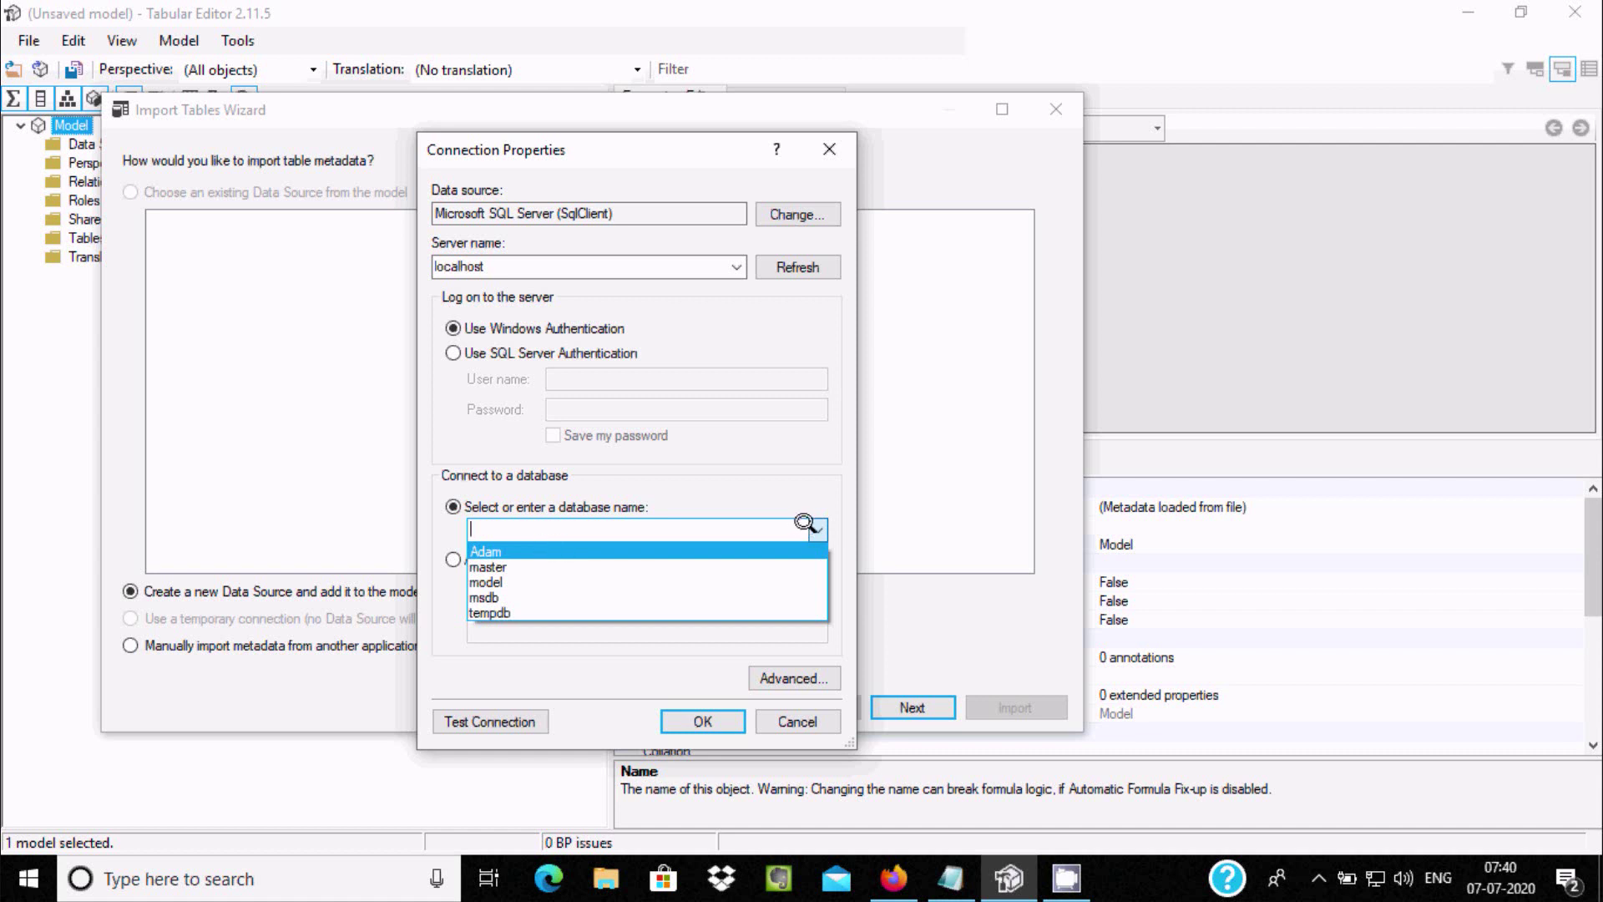
{"action": "left_click", "coordinate": [501, 551]}
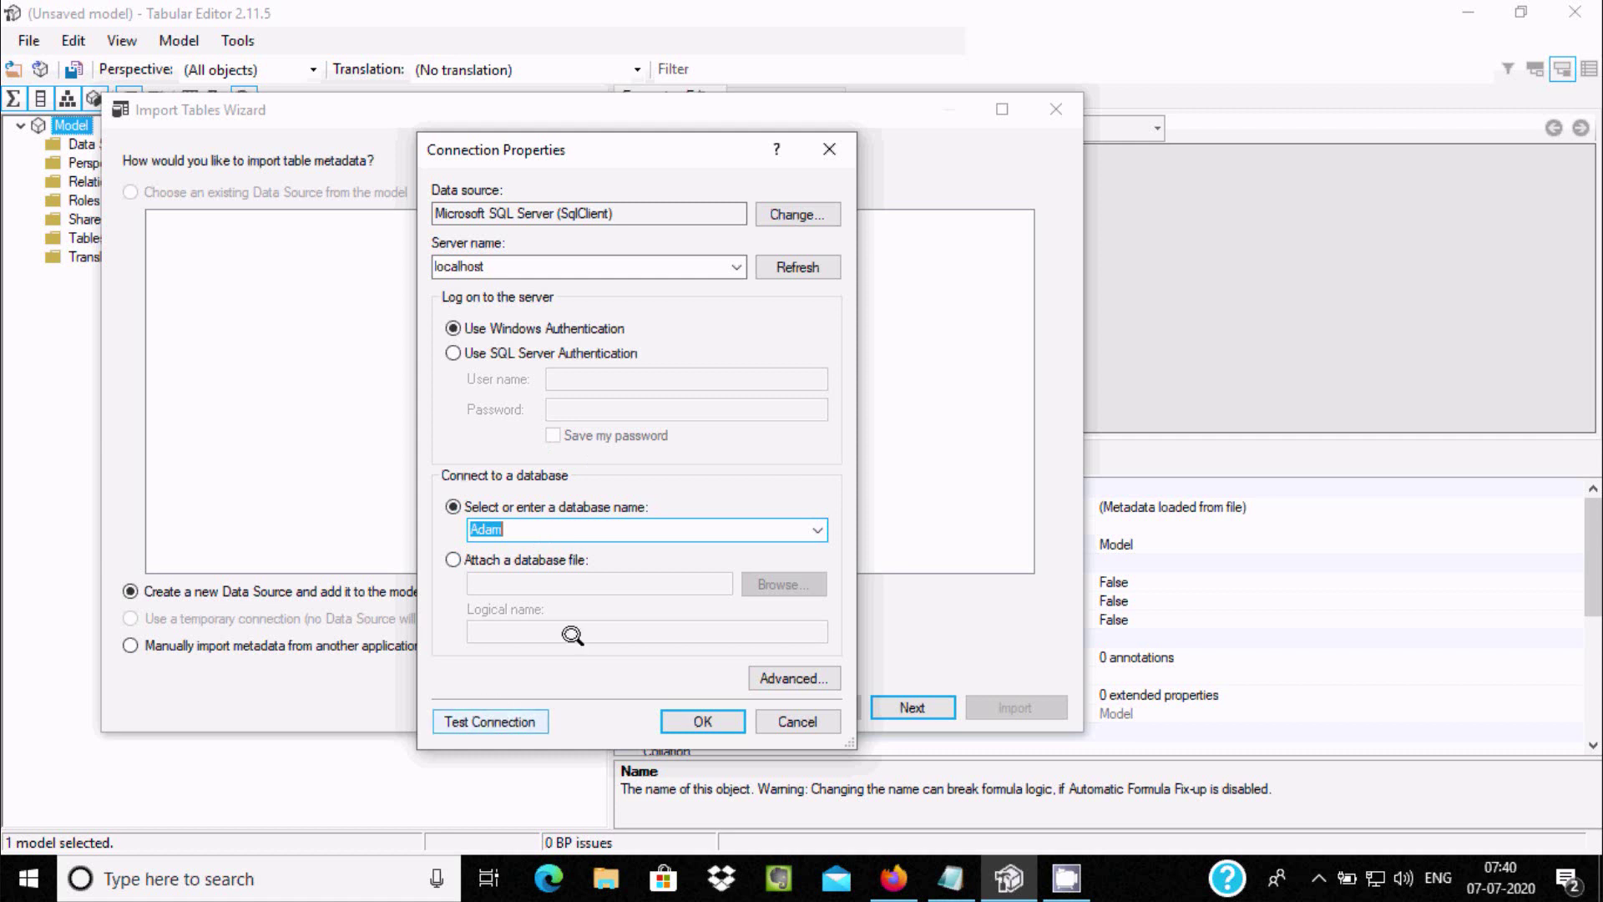
Step: Test the connection successfully and accept it to load the table list
{"action": "left_click", "coordinate": [506, 717]}
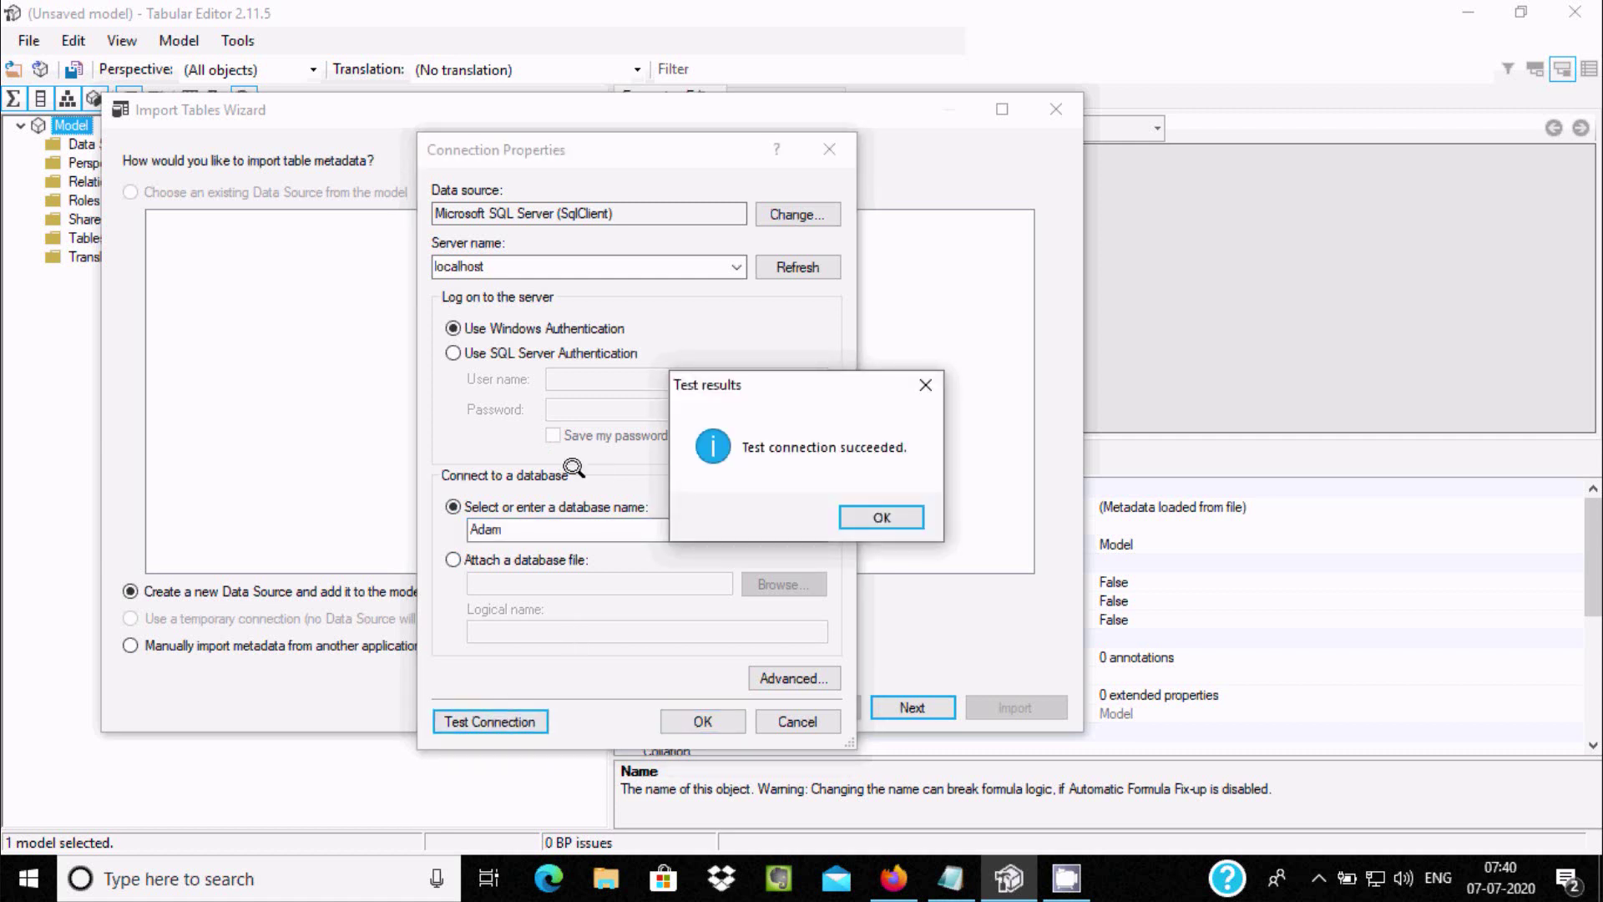
{"action": "left_click_drag", "start_coordinate": [756, 385], "coordinate": [883, 331]}
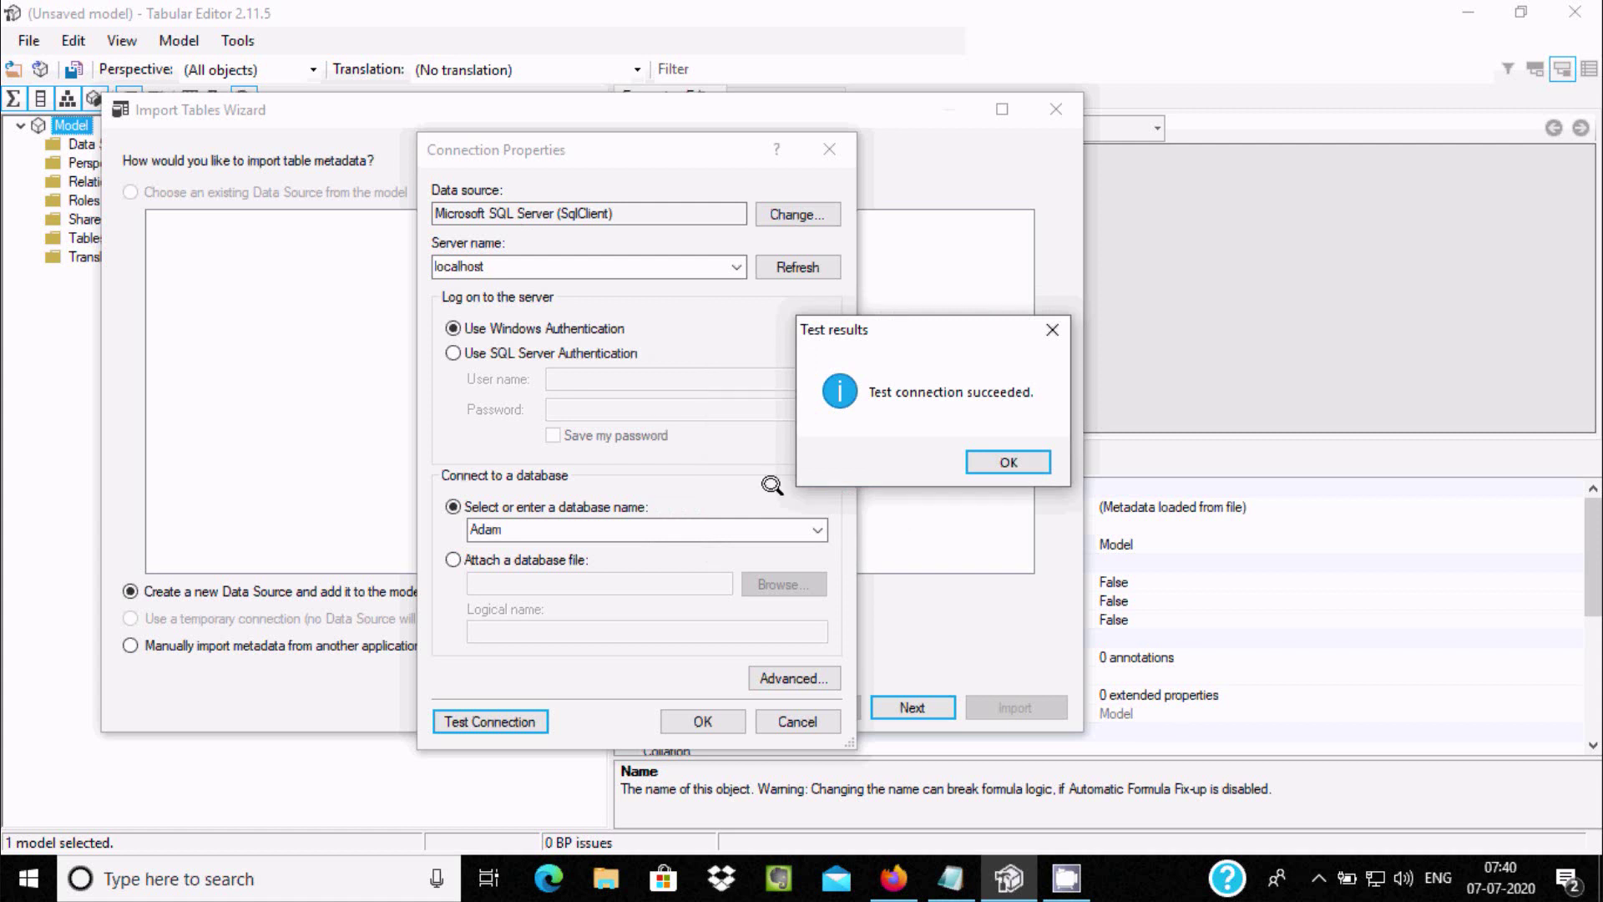
{"action": "left_click", "coordinate": [1002, 461]}
{"action": "left_click", "coordinate": [678, 718]}
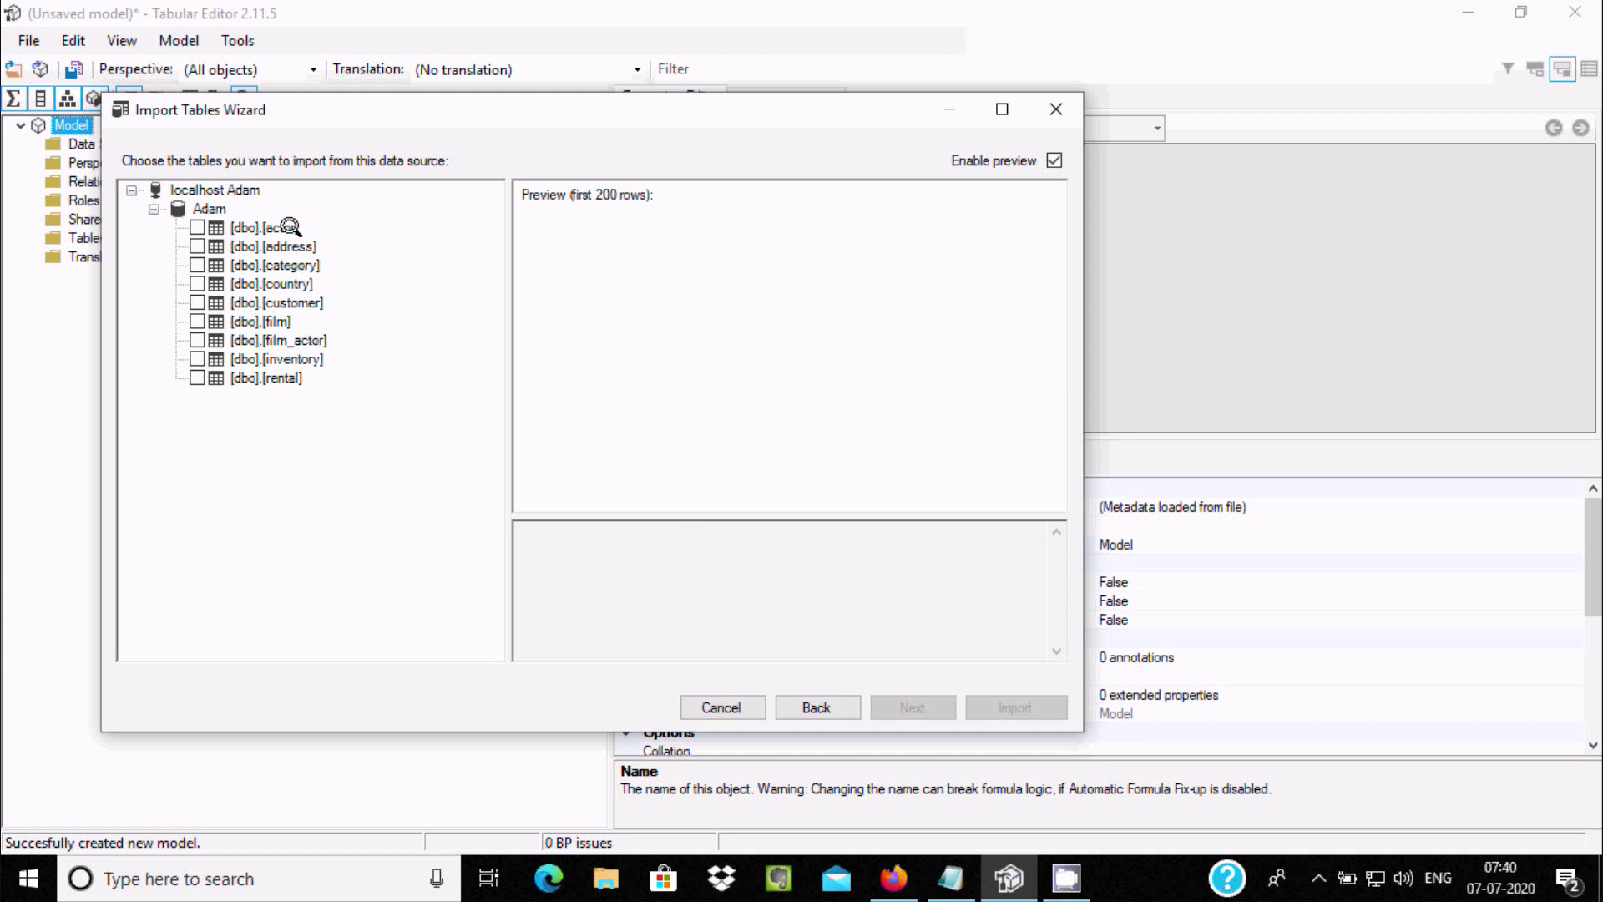
Step: Preview the actor, address, category, country and other tables in the wizard
{"action": "left_click", "coordinate": [265, 227]}
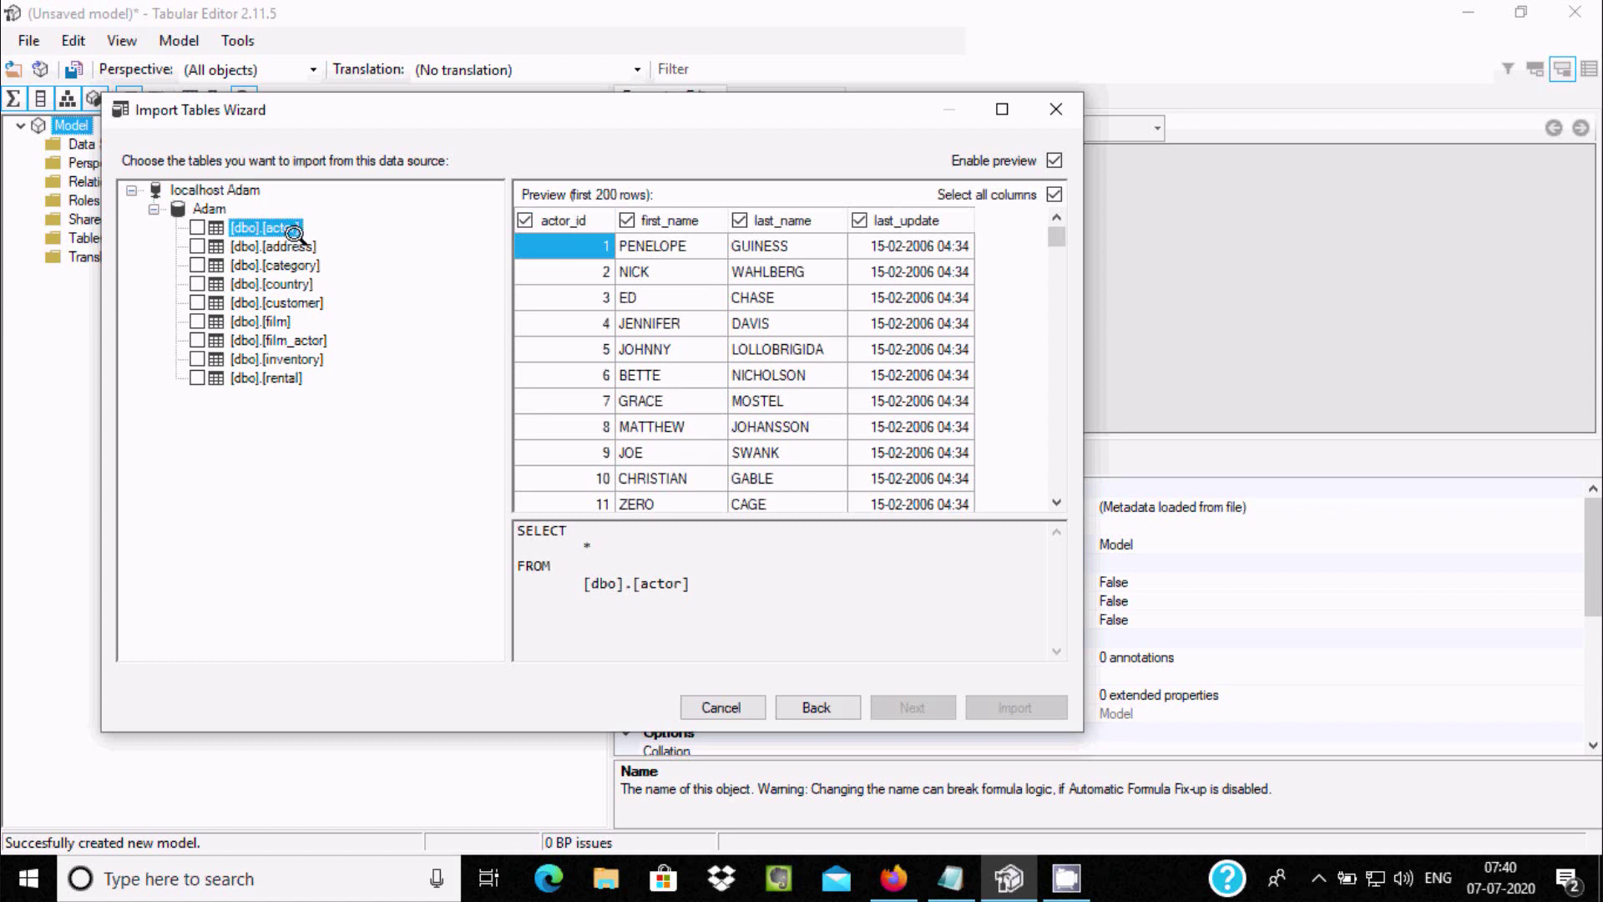
{"action": "key", "text": "Down"}
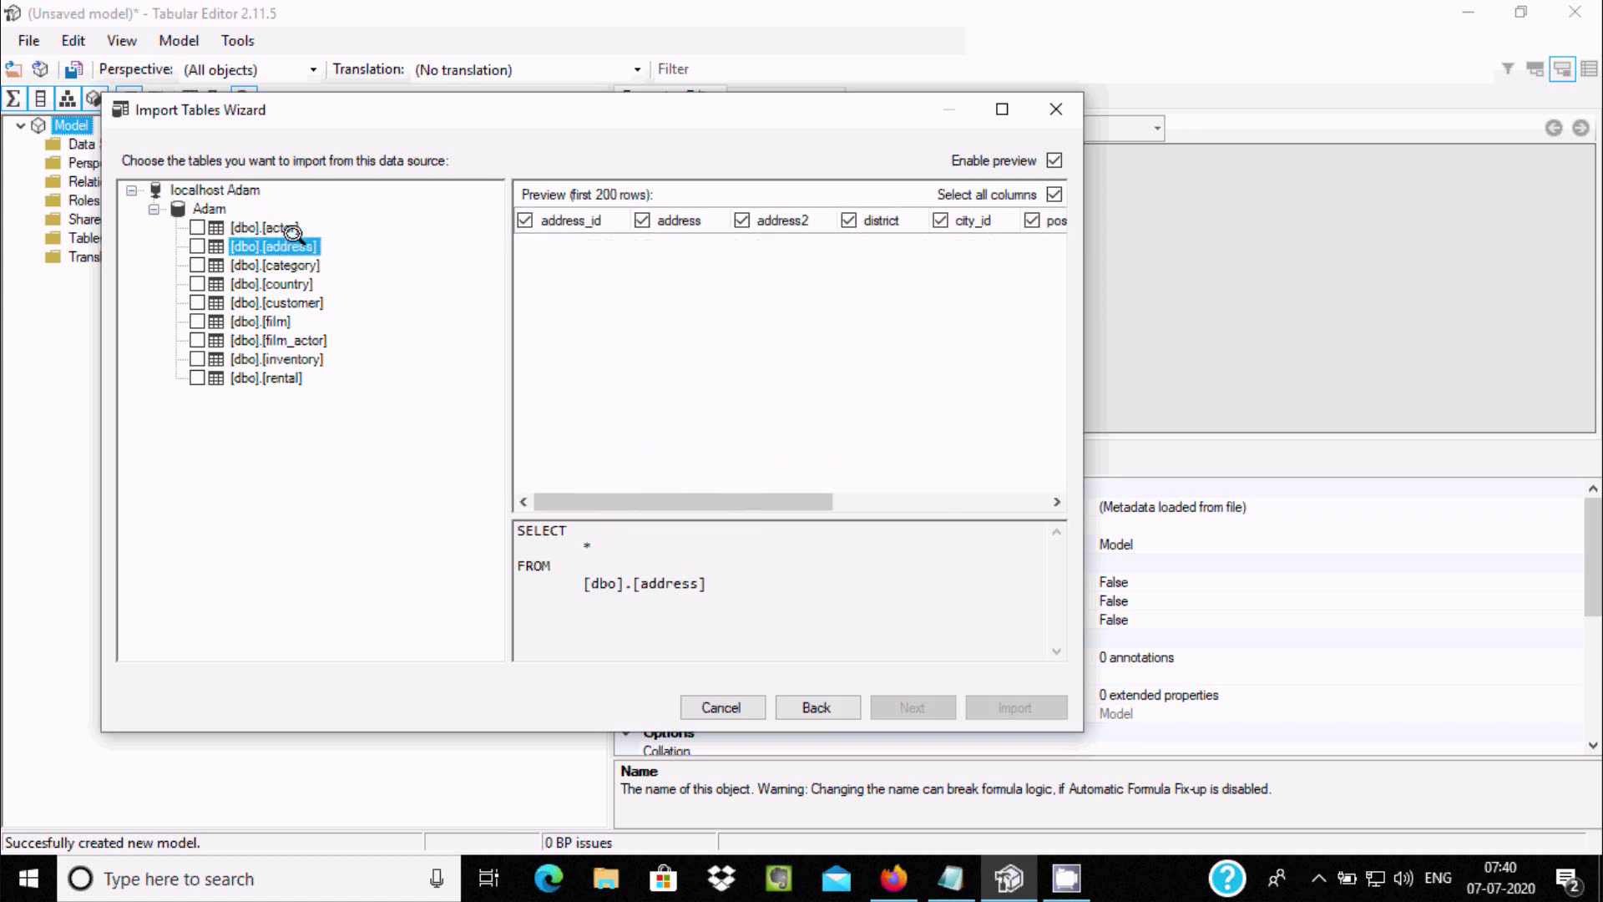
{"action": "key", "text": "Down"}
{"action": "key", "text": "Down"}
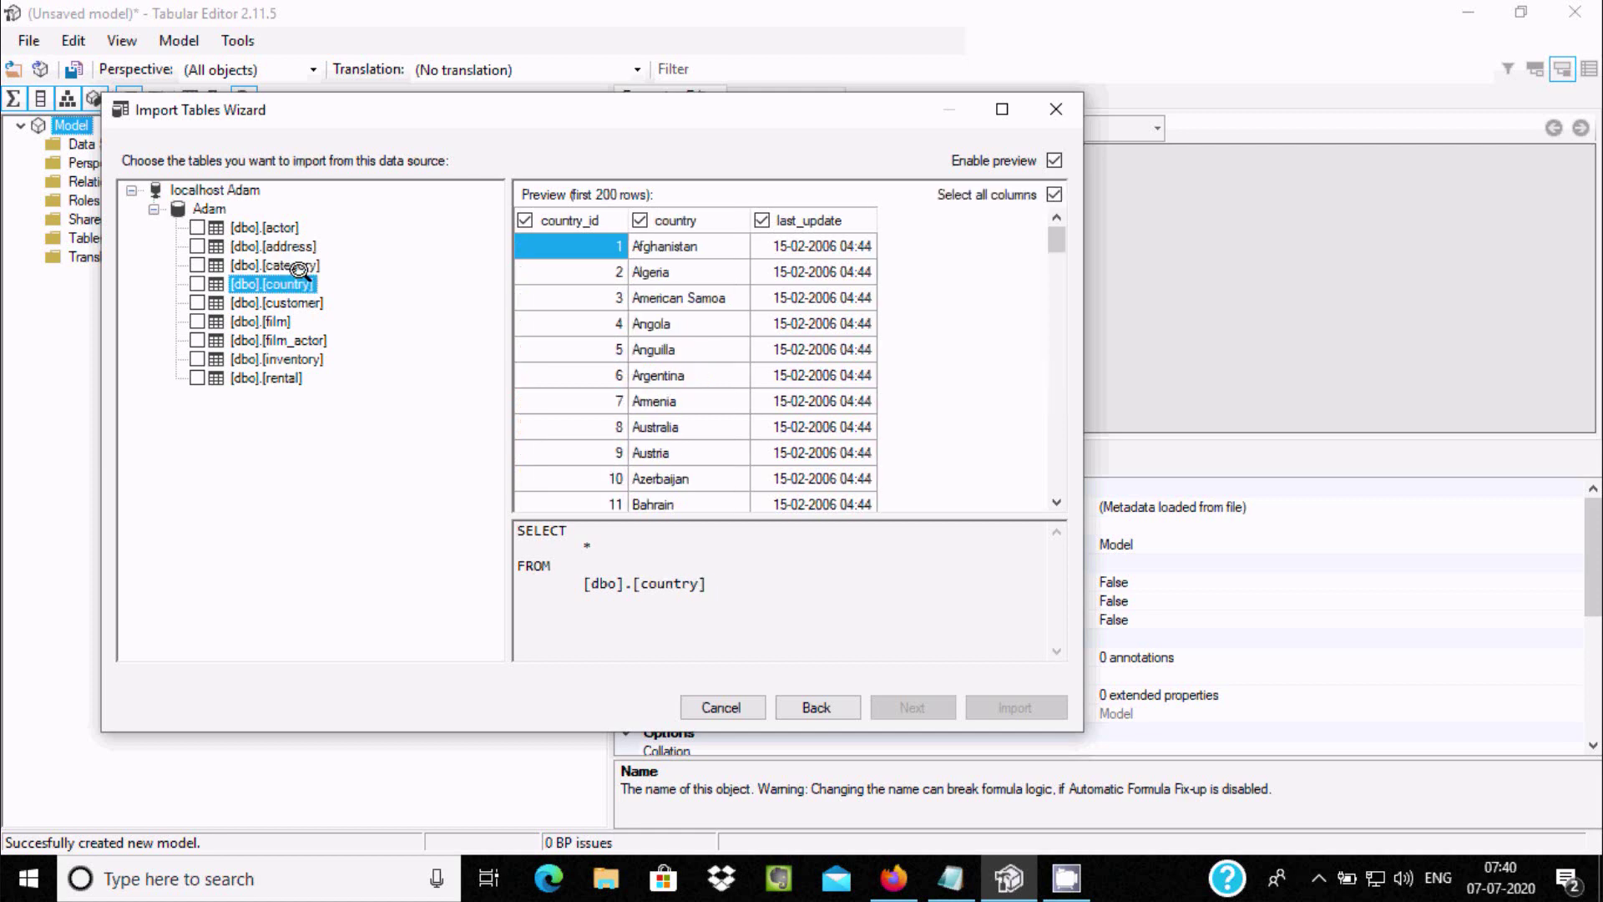
{"action": "key", "text": "Down"}
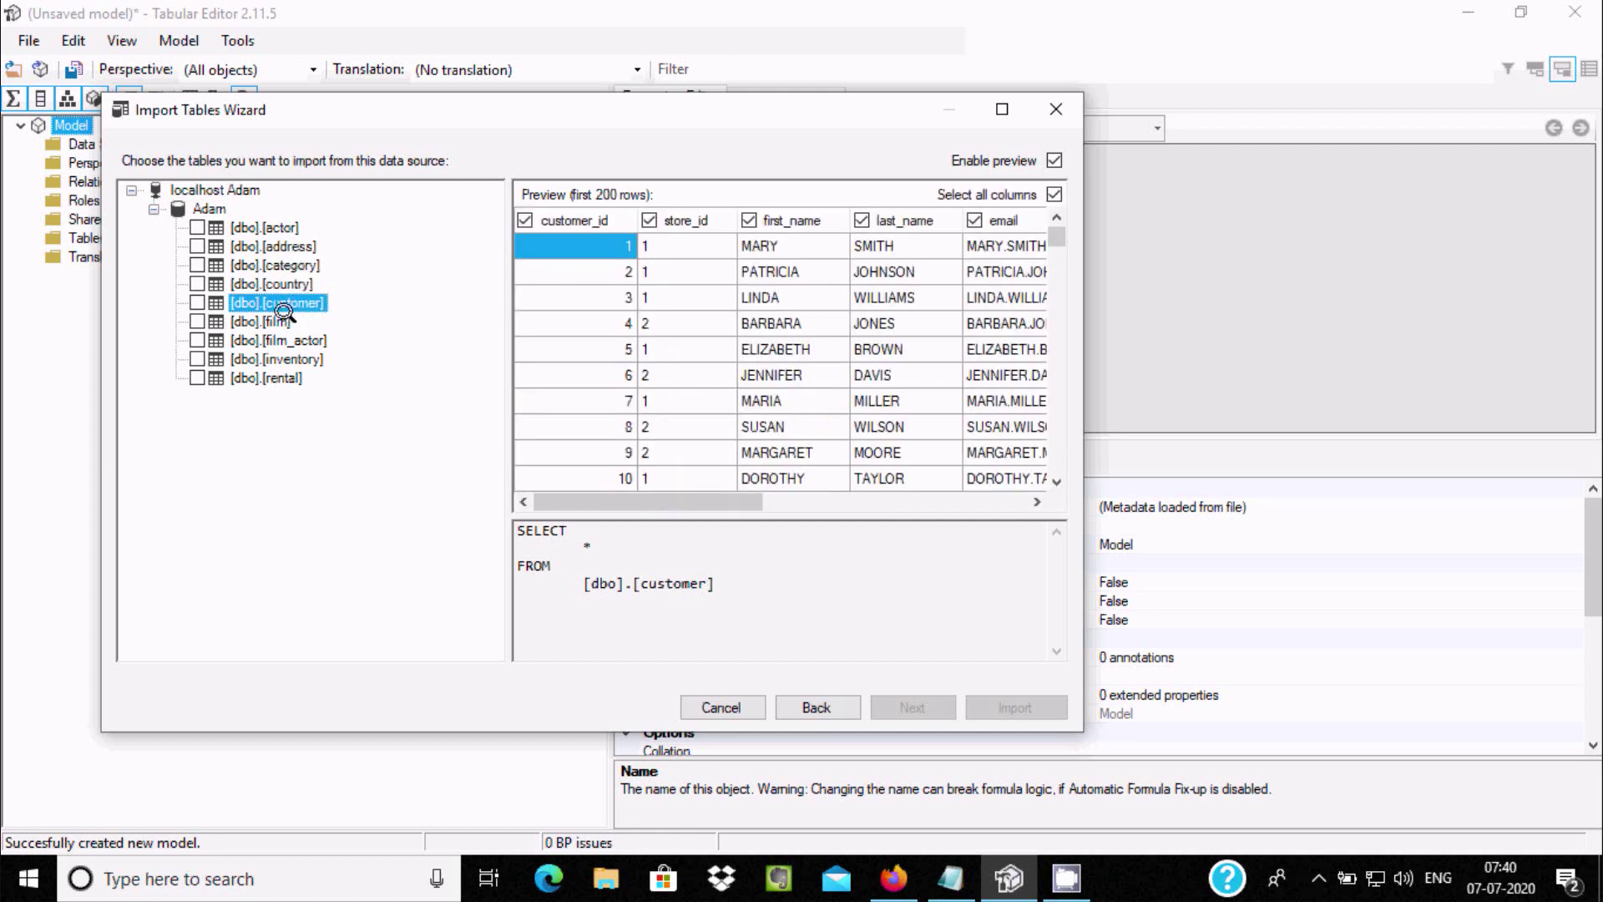
{"action": "key", "text": "Down"}
{"action": "key", "text": "Down"}
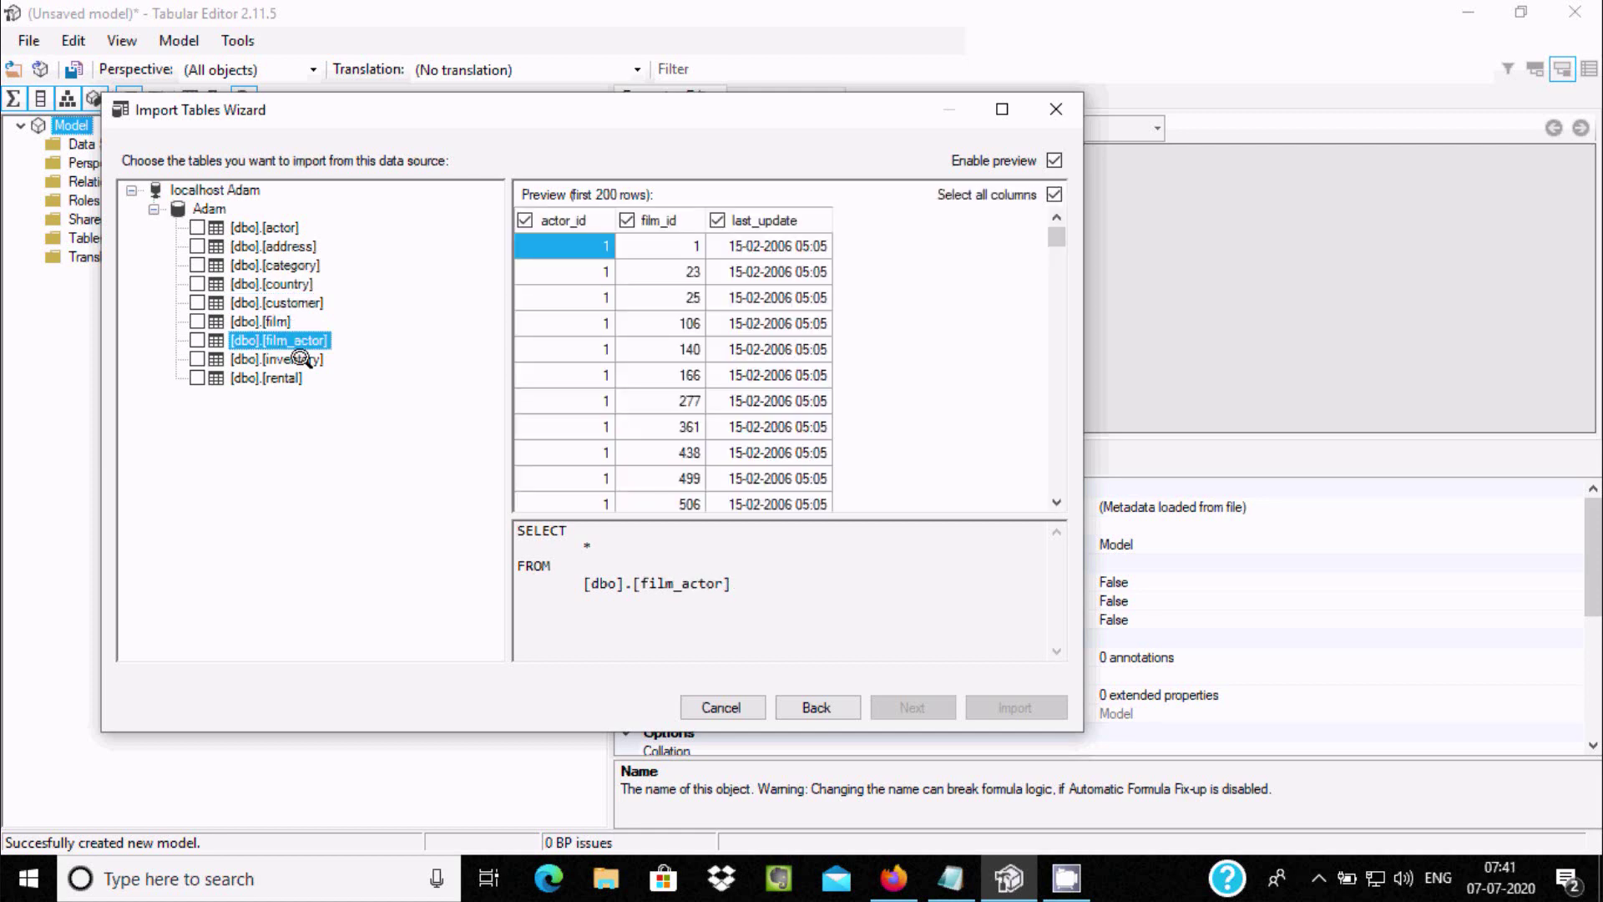
{"action": "key", "text": "Down"}
{"action": "key", "text": "Down"}
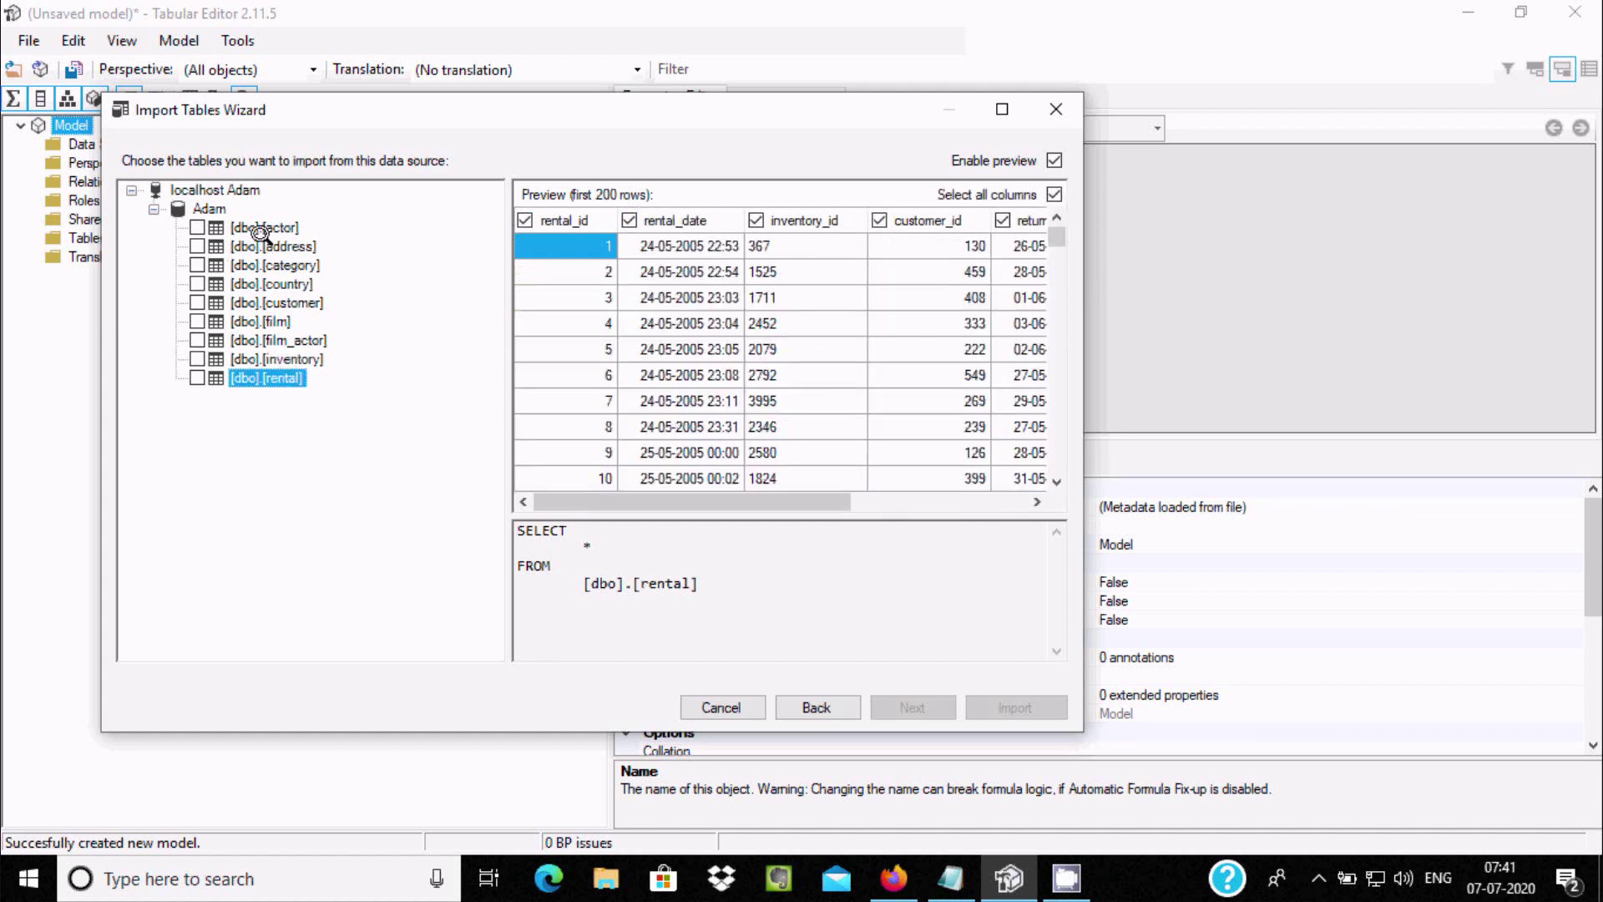
Step: Import [dbo].[actor] and expand it to show its four columns
{"action": "left_click", "coordinate": [196, 227]}
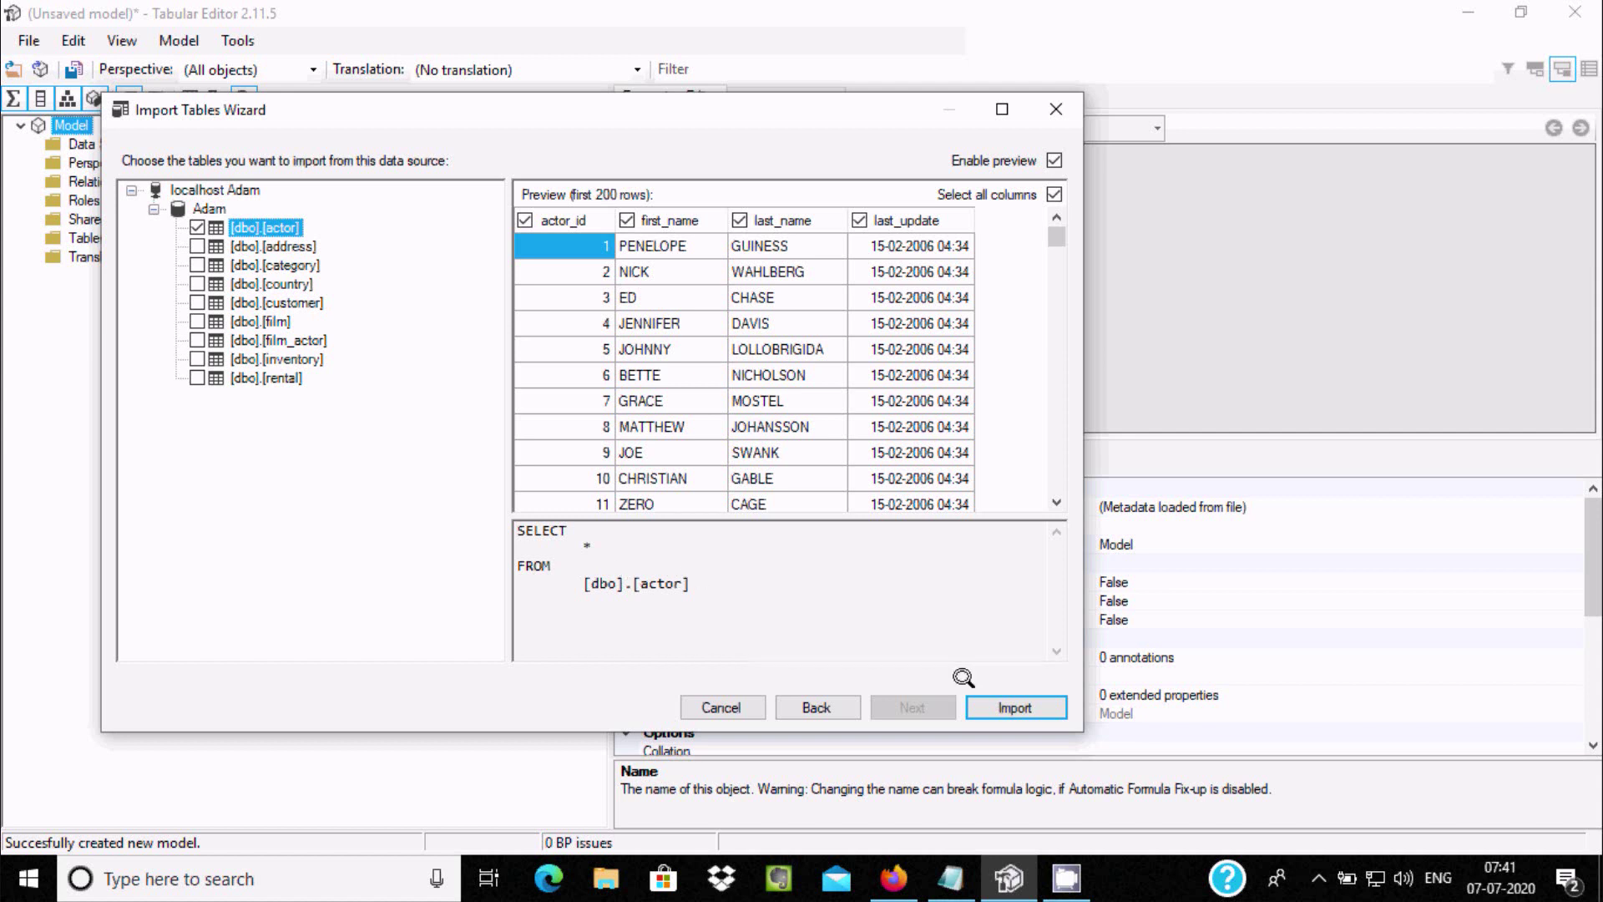
{"action": "left_click", "coordinate": [1013, 704]}
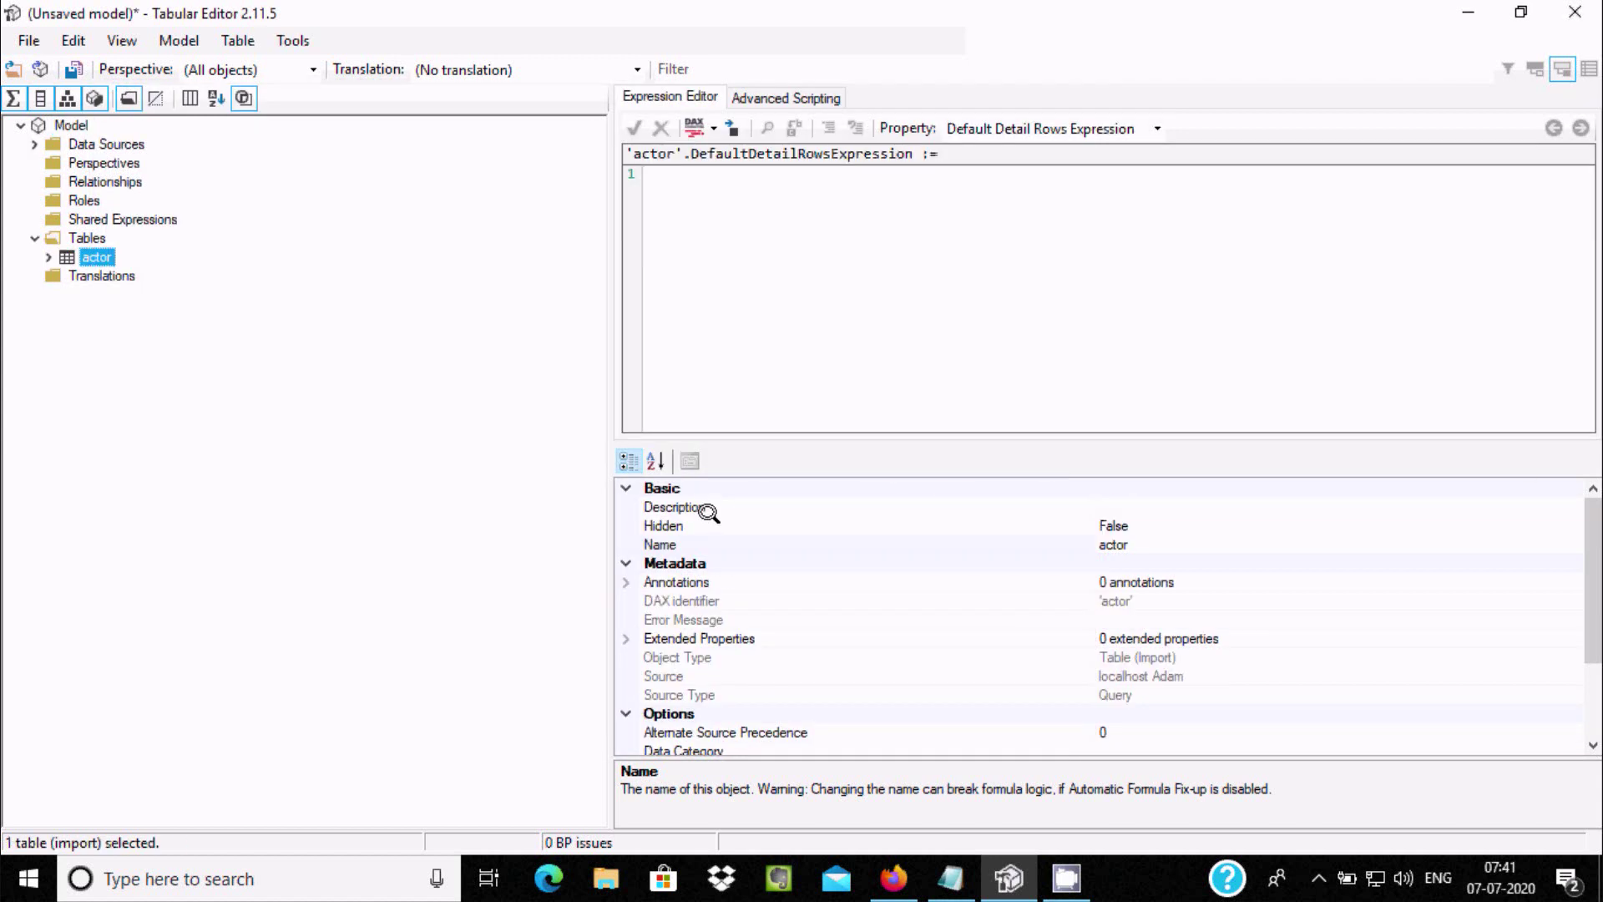
{"action": "left_click", "coordinate": [47, 255]}
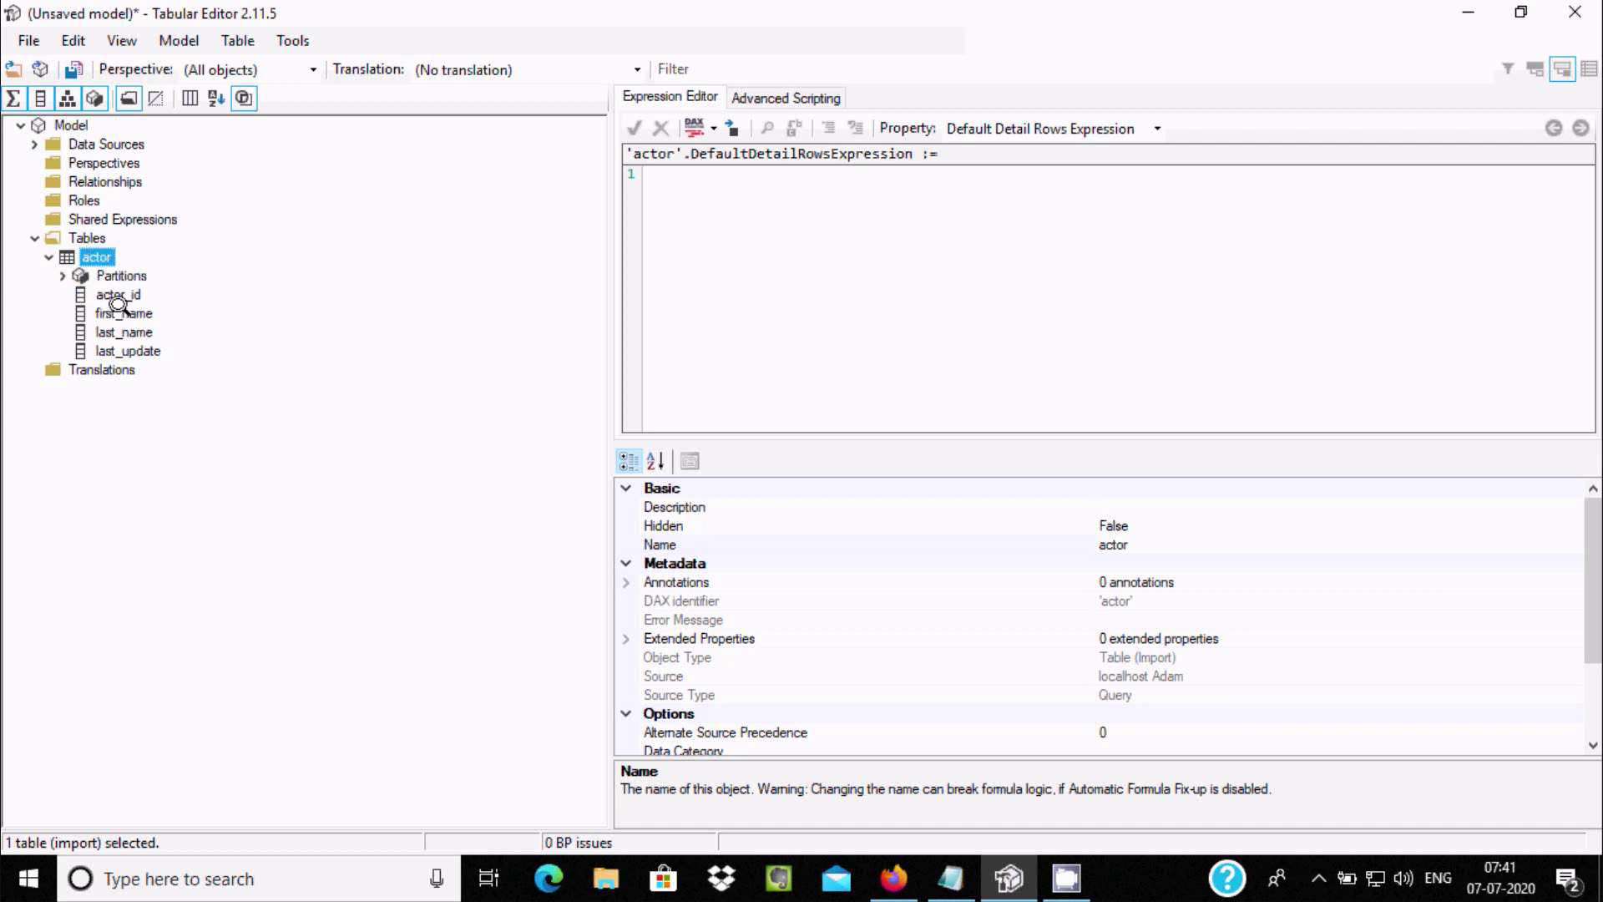
{"action": "right_click", "coordinate": [107, 257]}
{"action": "mouse_move", "coordinate": [169, 267]}
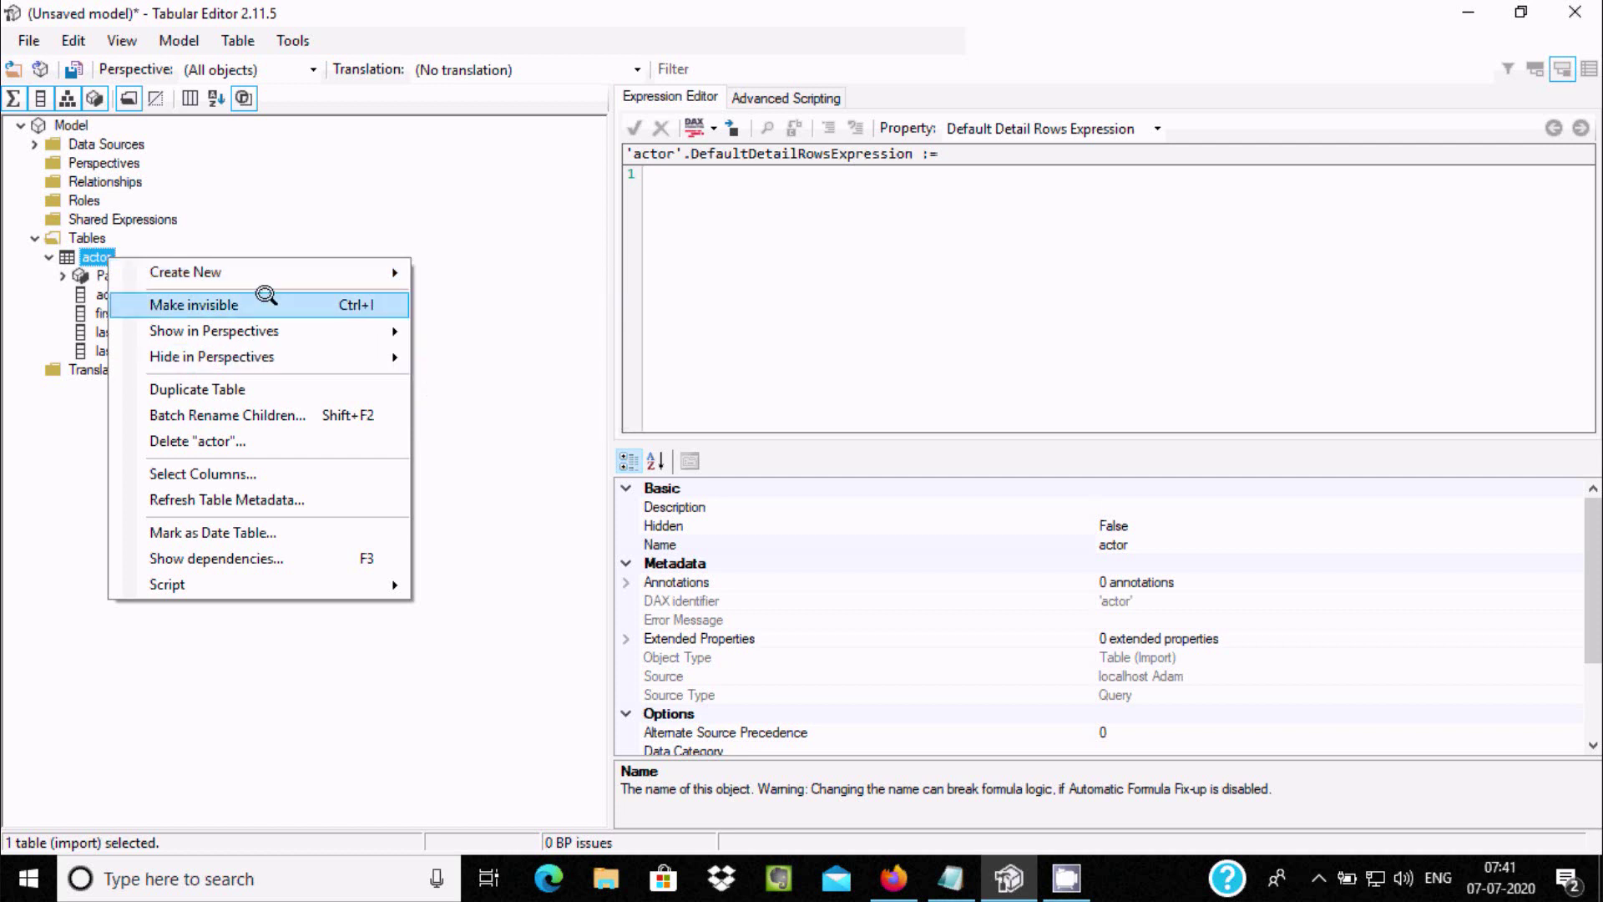
{"action": "mouse_move", "coordinate": [272, 327]}
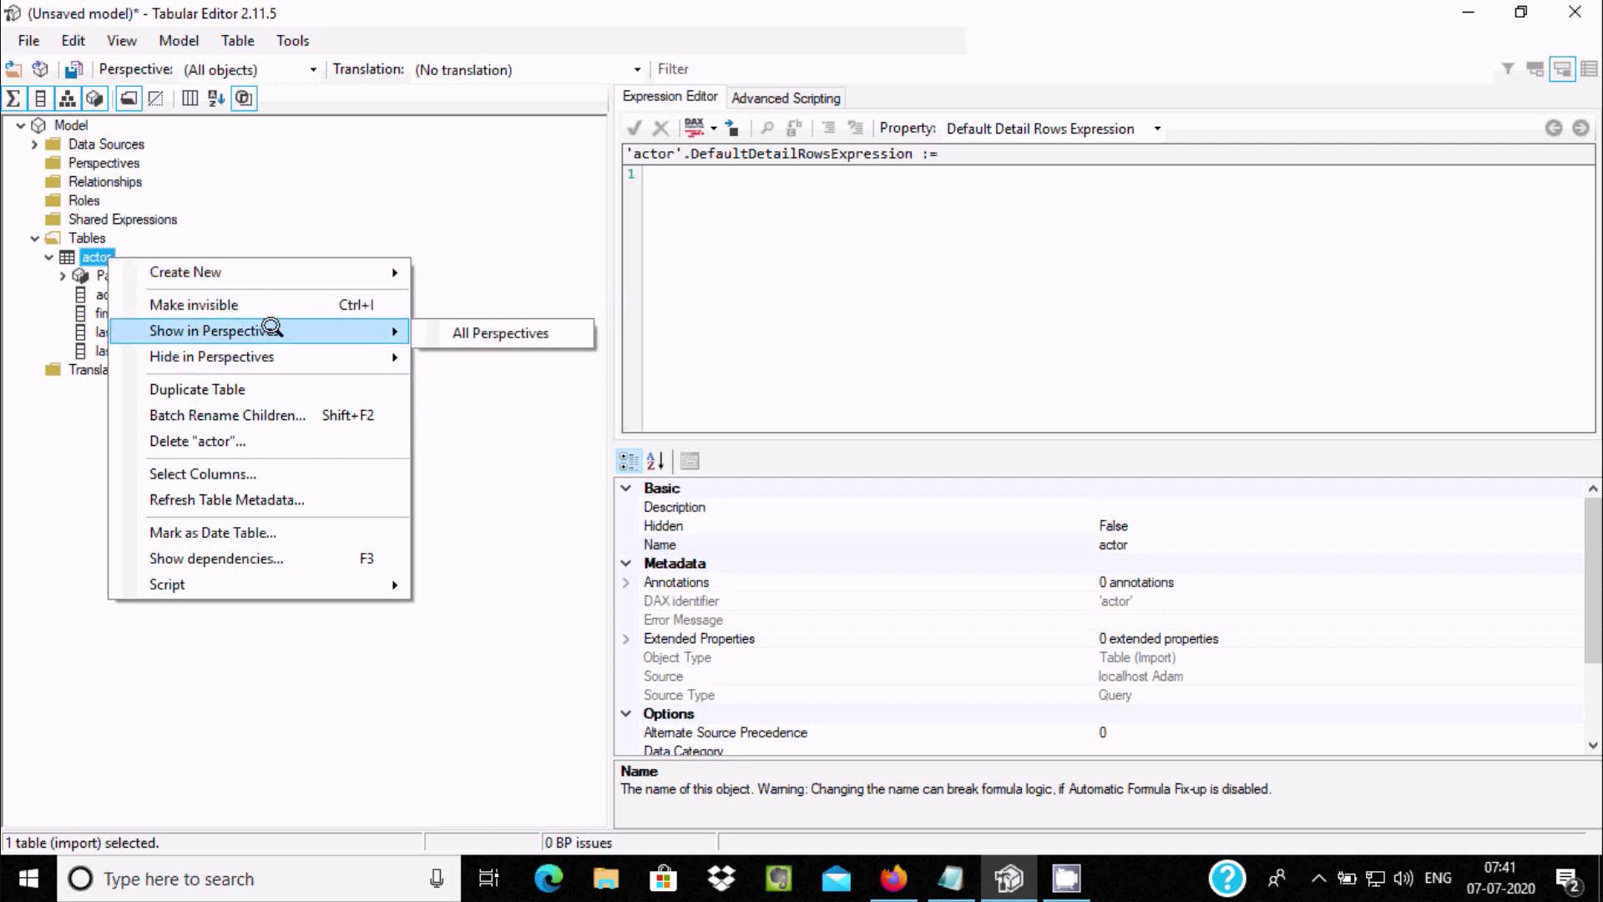
{"action": "mouse_move", "coordinate": [268, 358]}
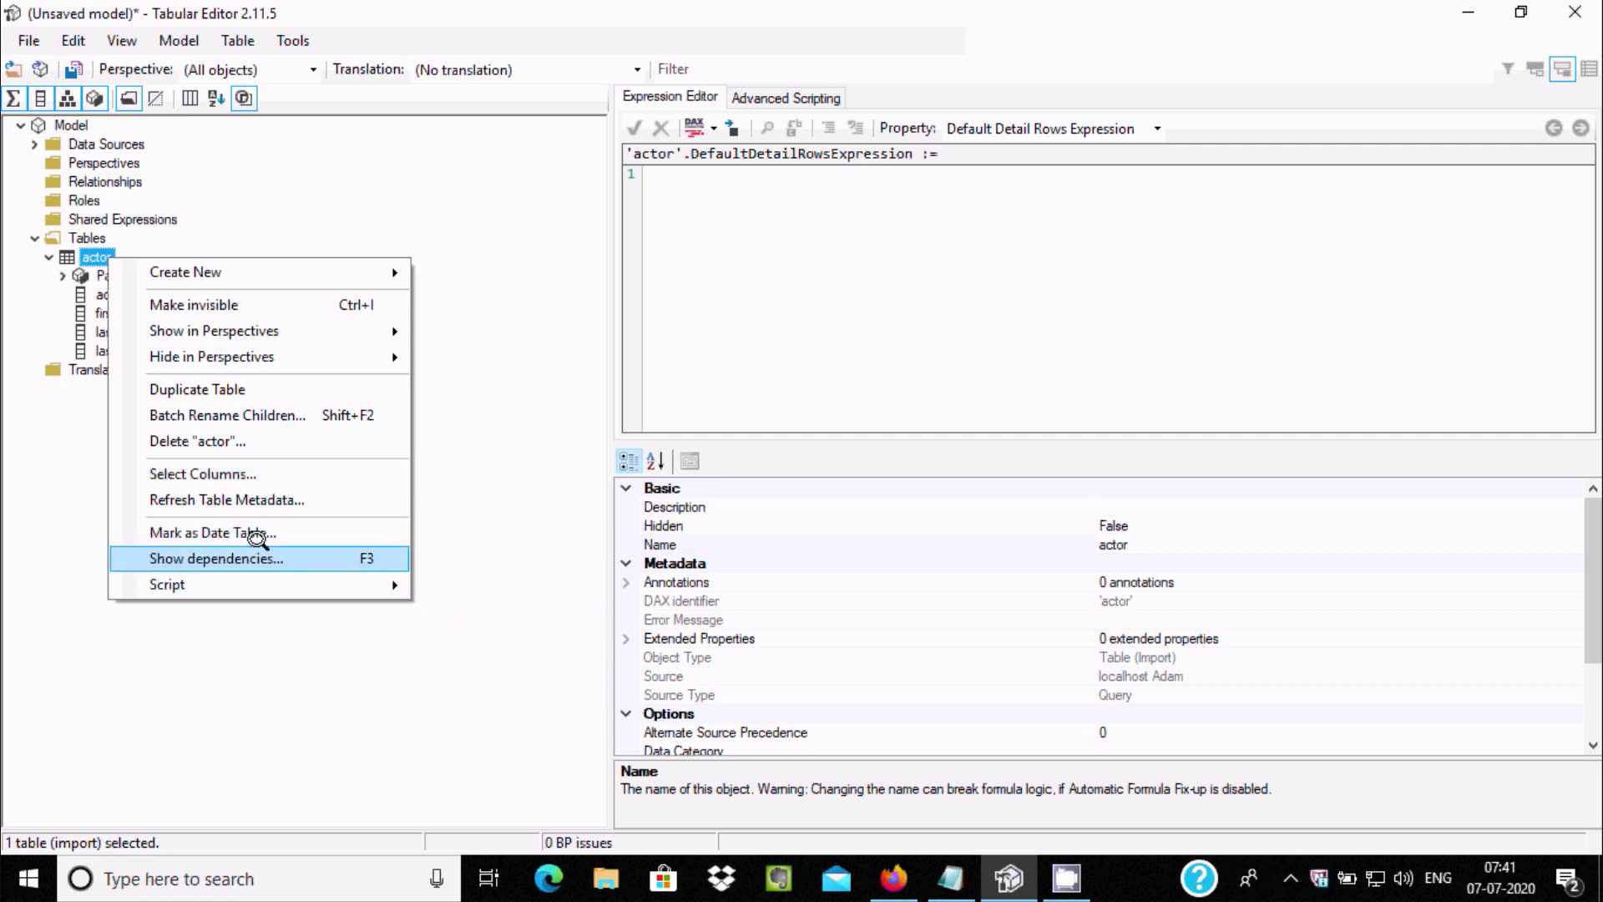
{"action": "left_click", "coordinate": [429, 182]}
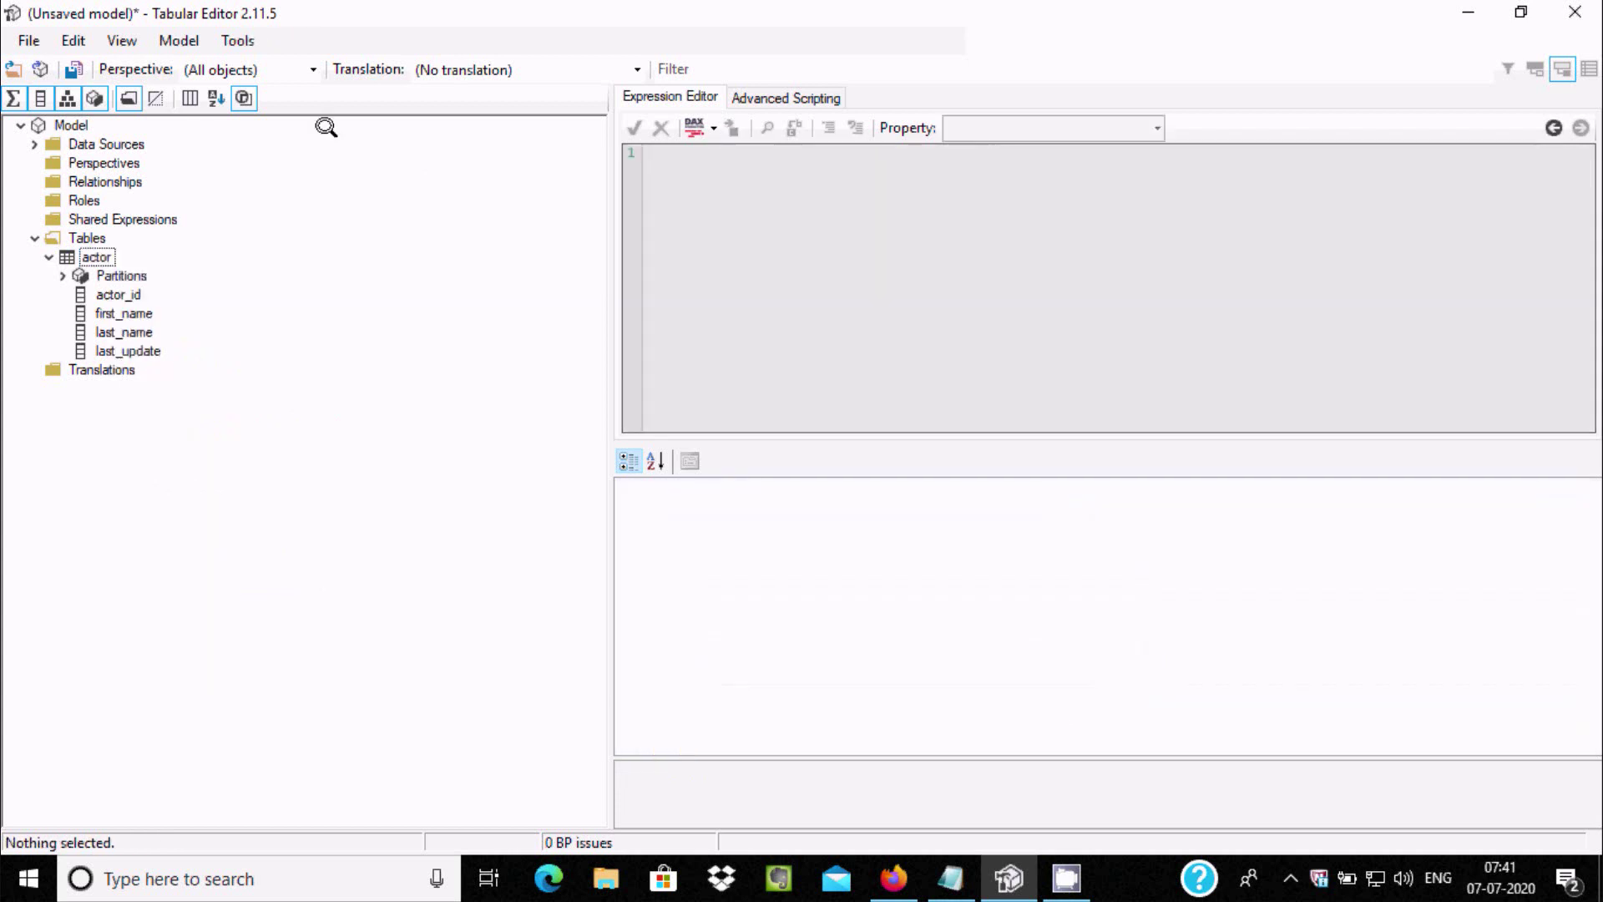
Step: Add an empty table named New Table to the model
{"action": "left_click", "coordinate": [193, 40]}
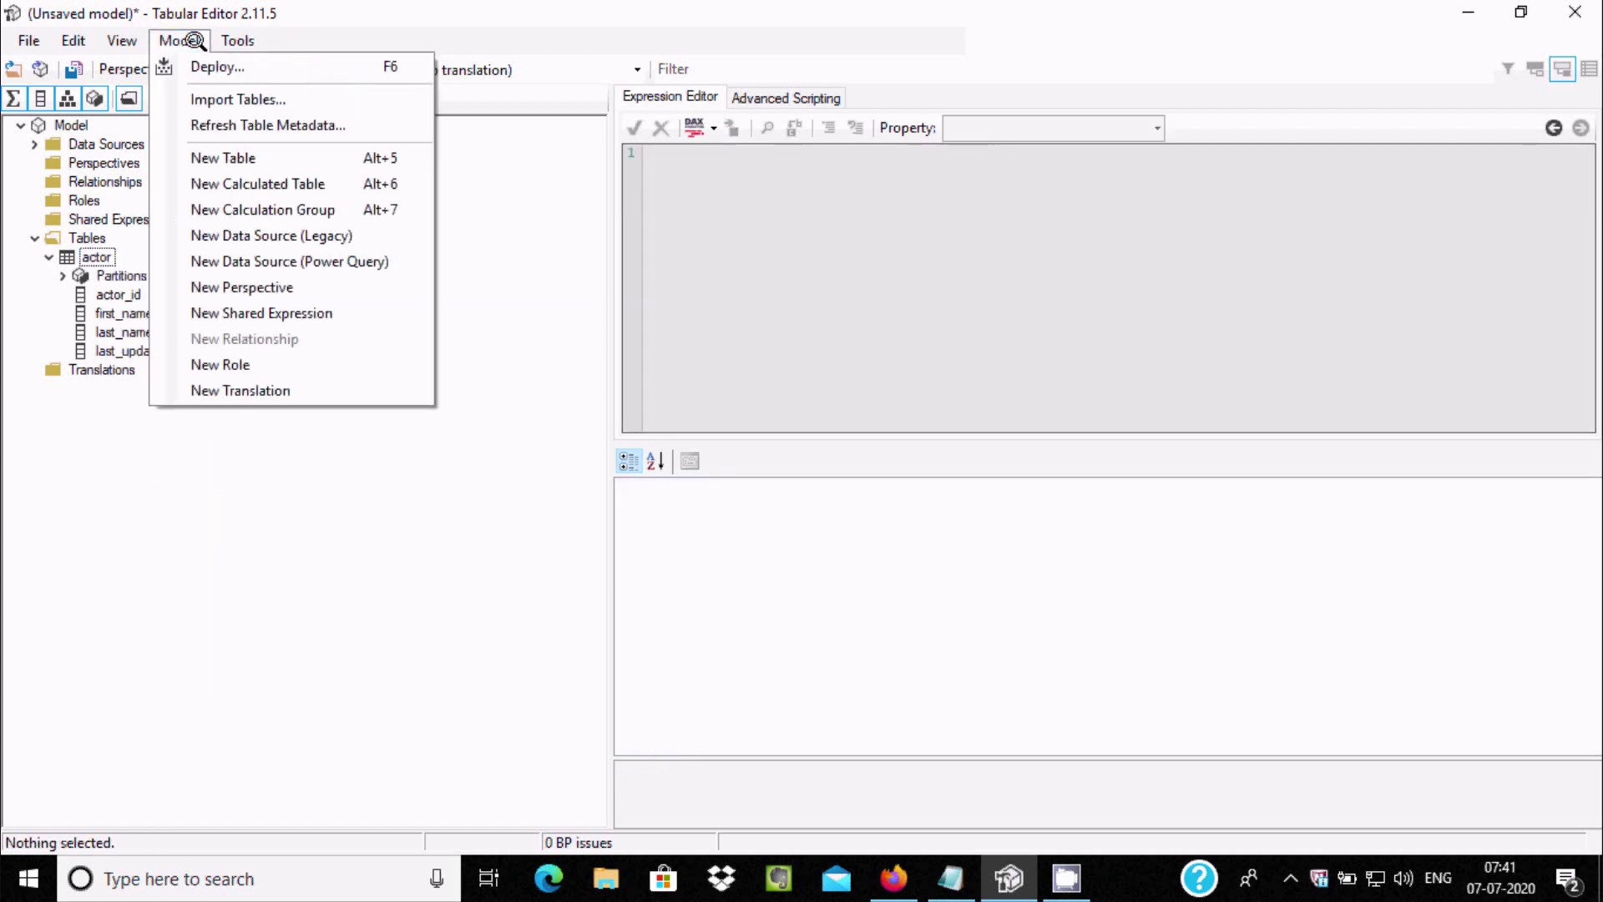
{"action": "left_click", "coordinate": [214, 155]}
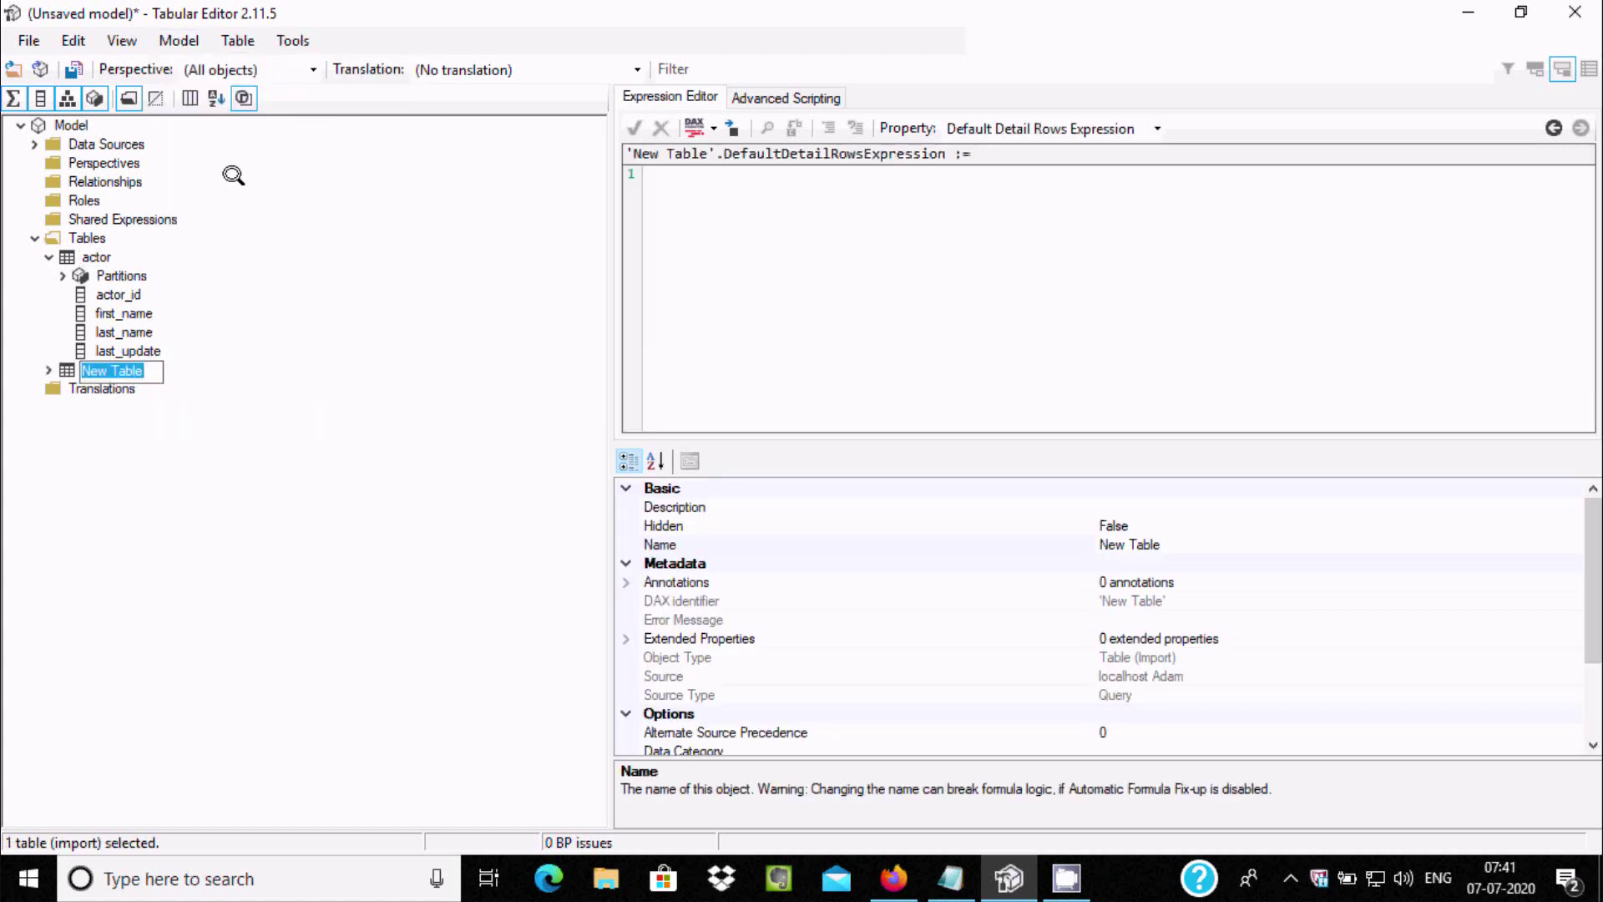
{"action": "key", "text": "Return"}
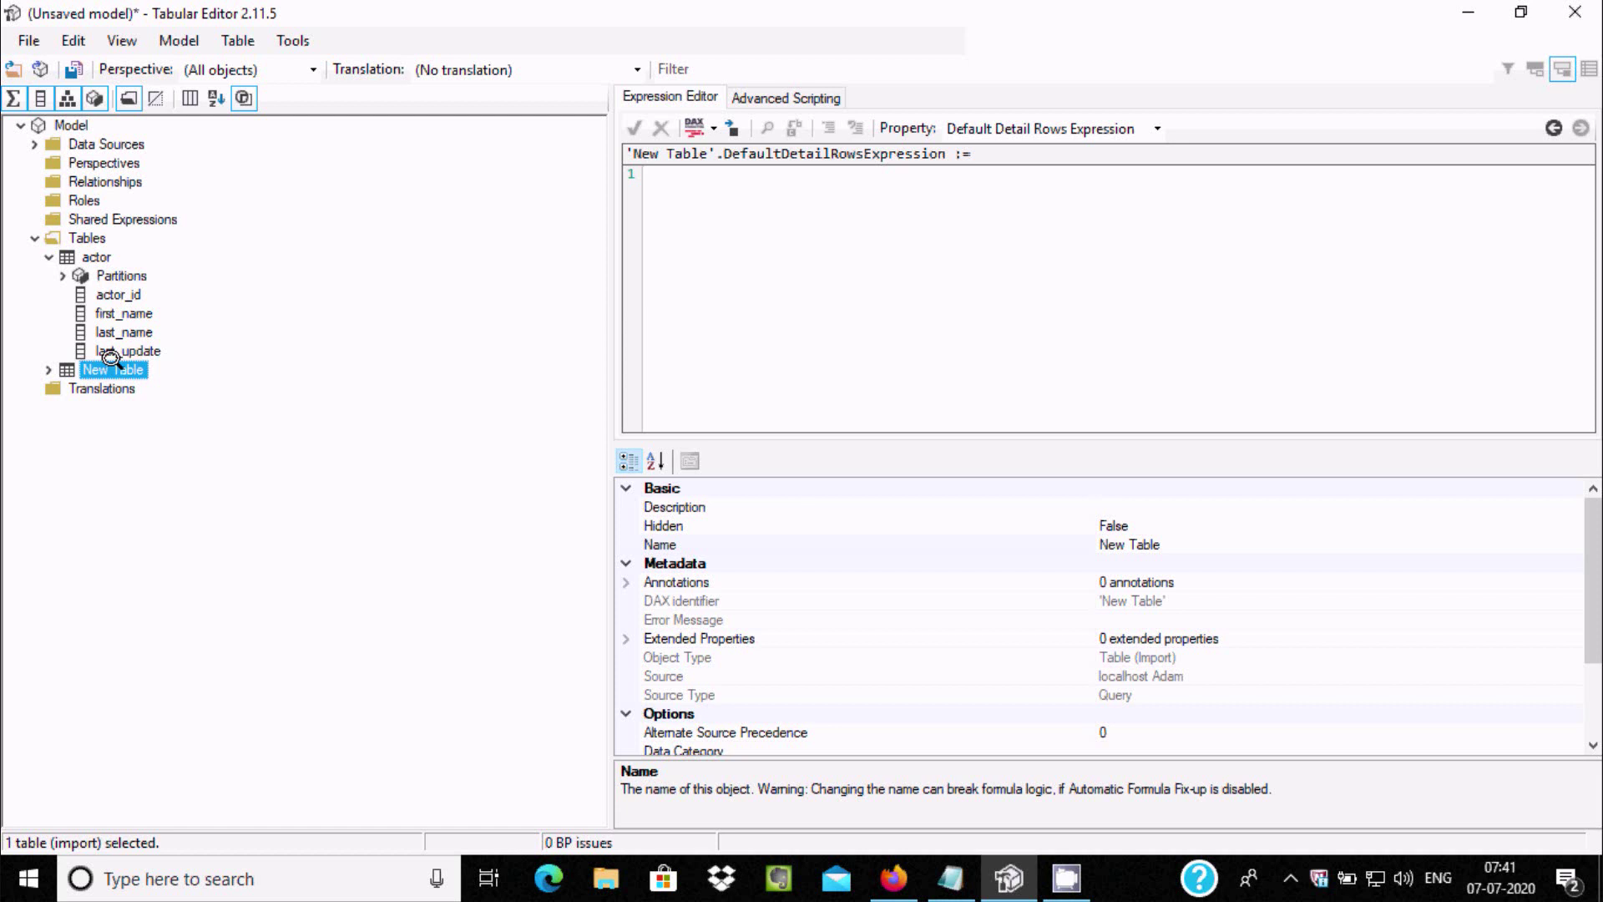
Step: Delete New Table so only the actor table remains
{"action": "right_click", "coordinate": [110, 359]}
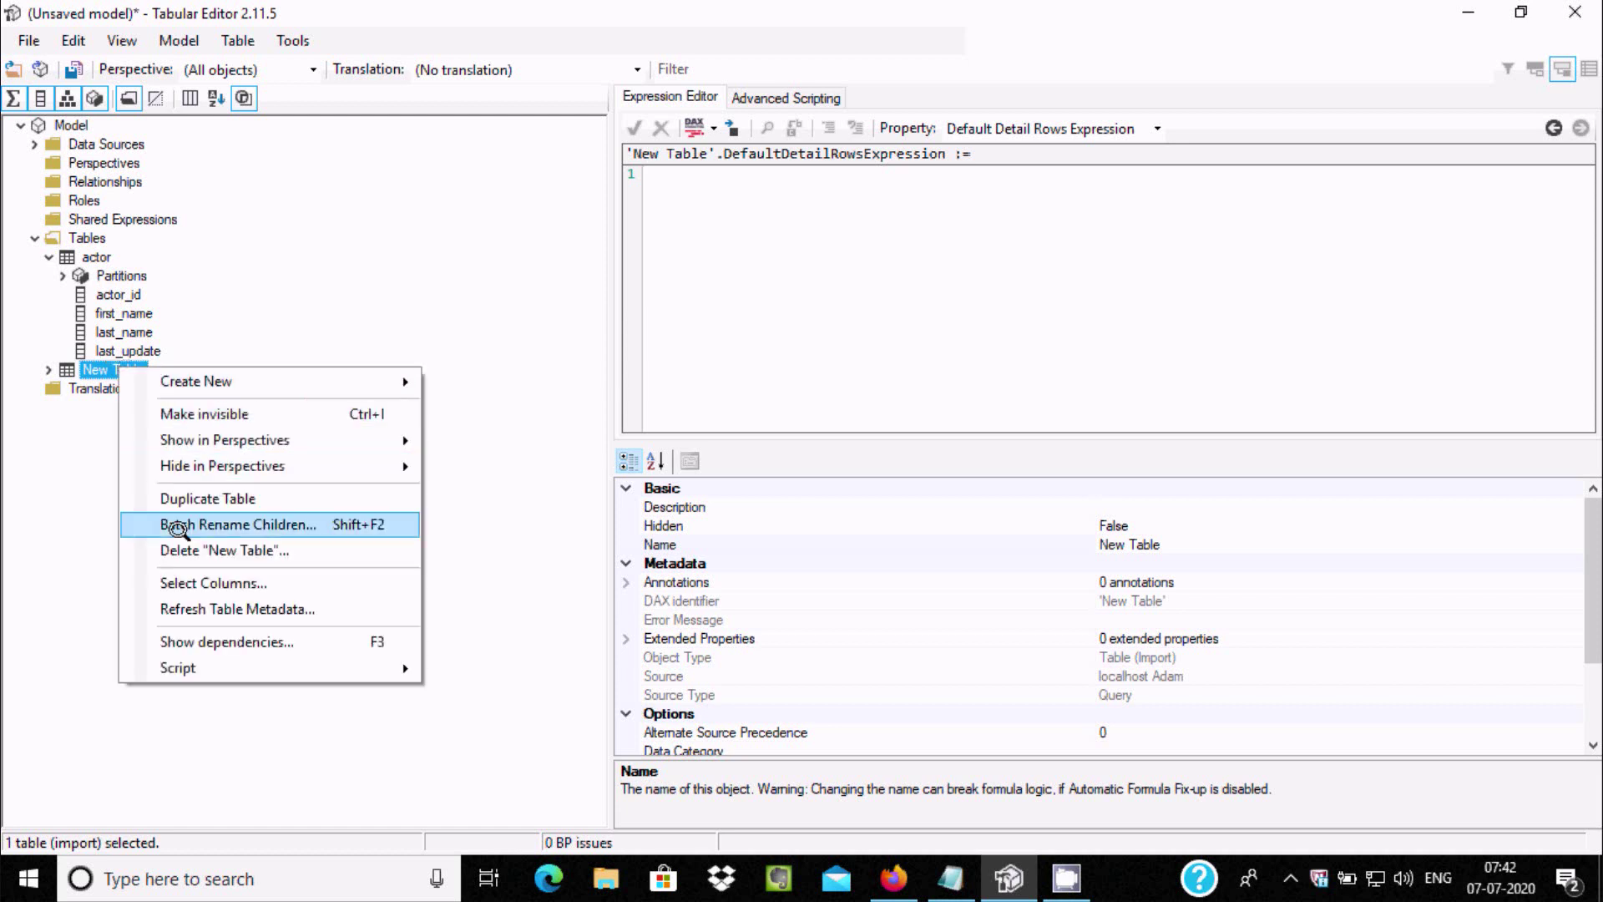
{"action": "mouse_move", "coordinate": [185, 380]}
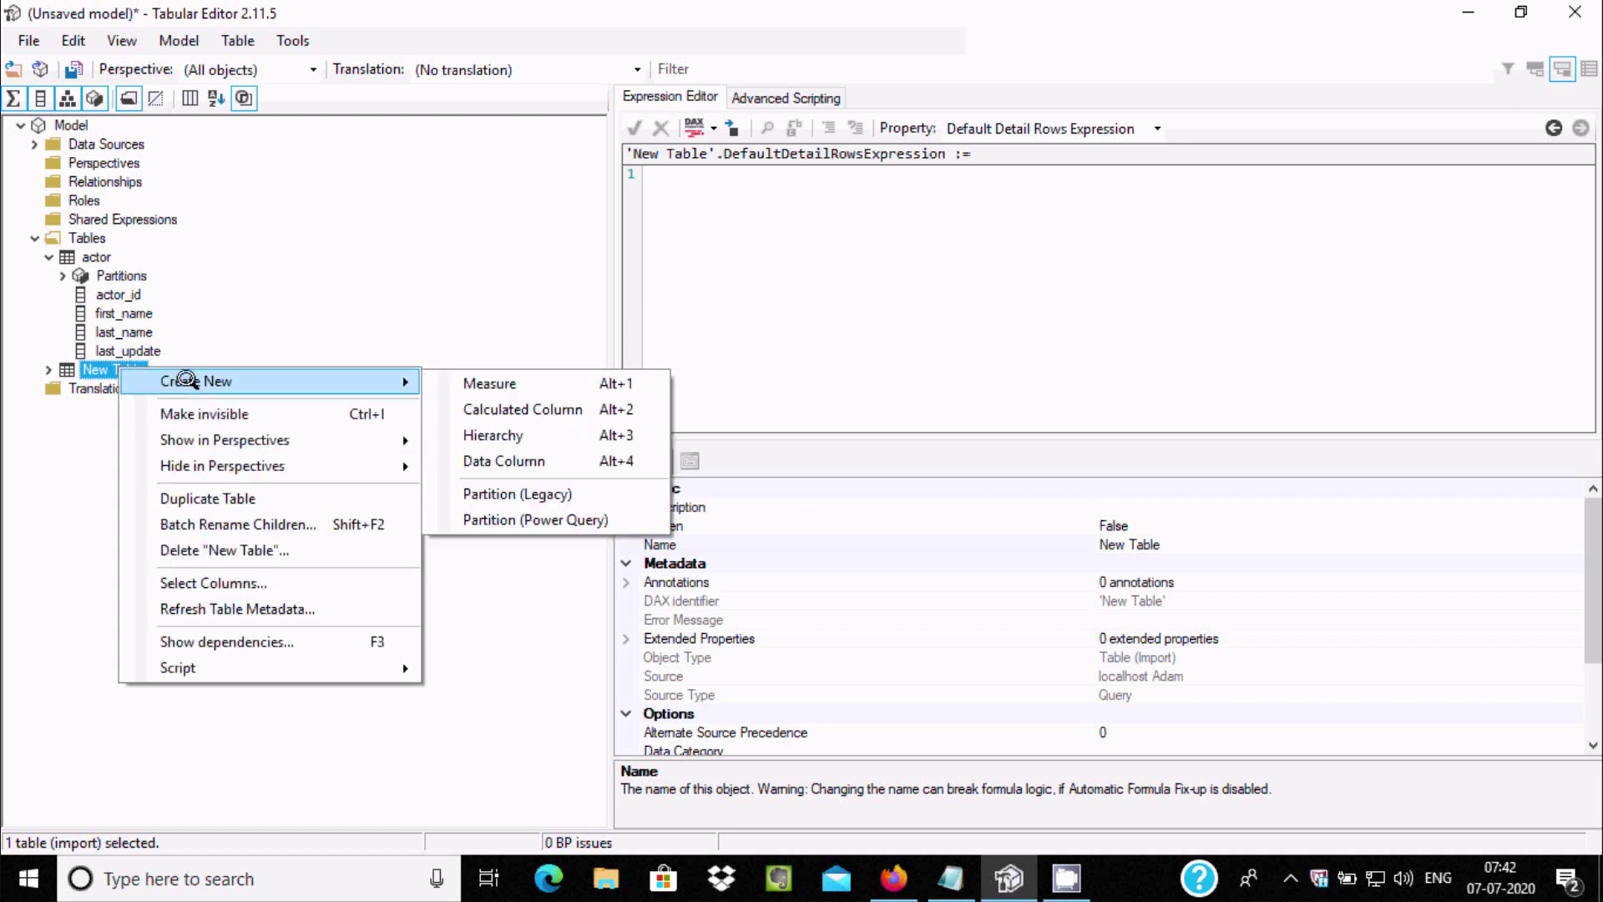
{"action": "left_click", "coordinate": [308, 308]}
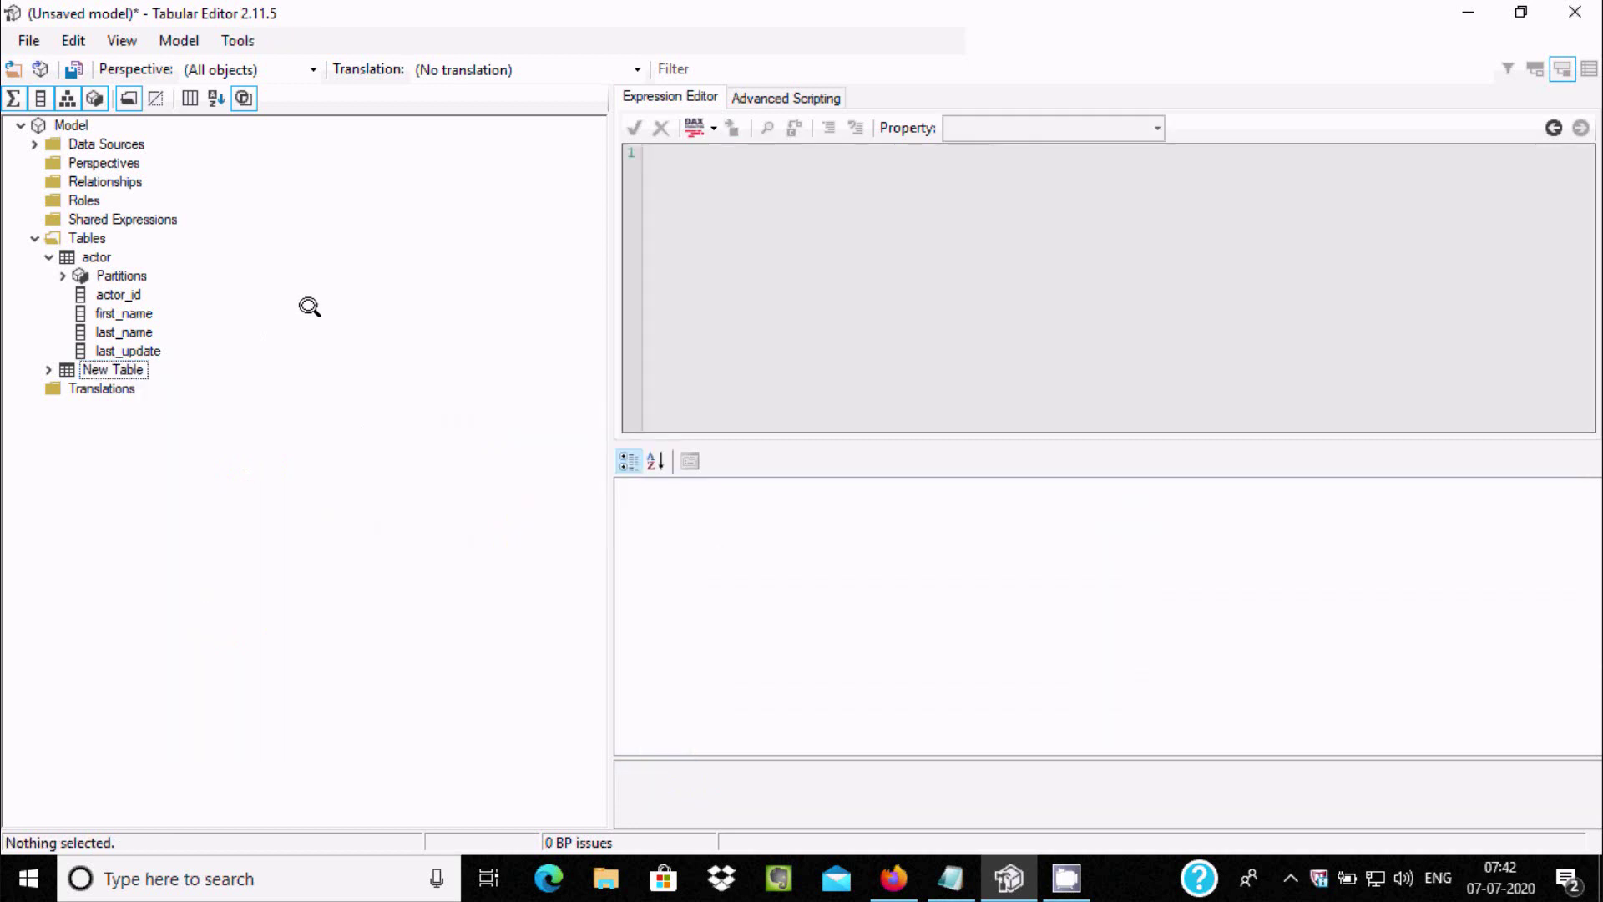
{"action": "right_click", "coordinate": [104, 364]}
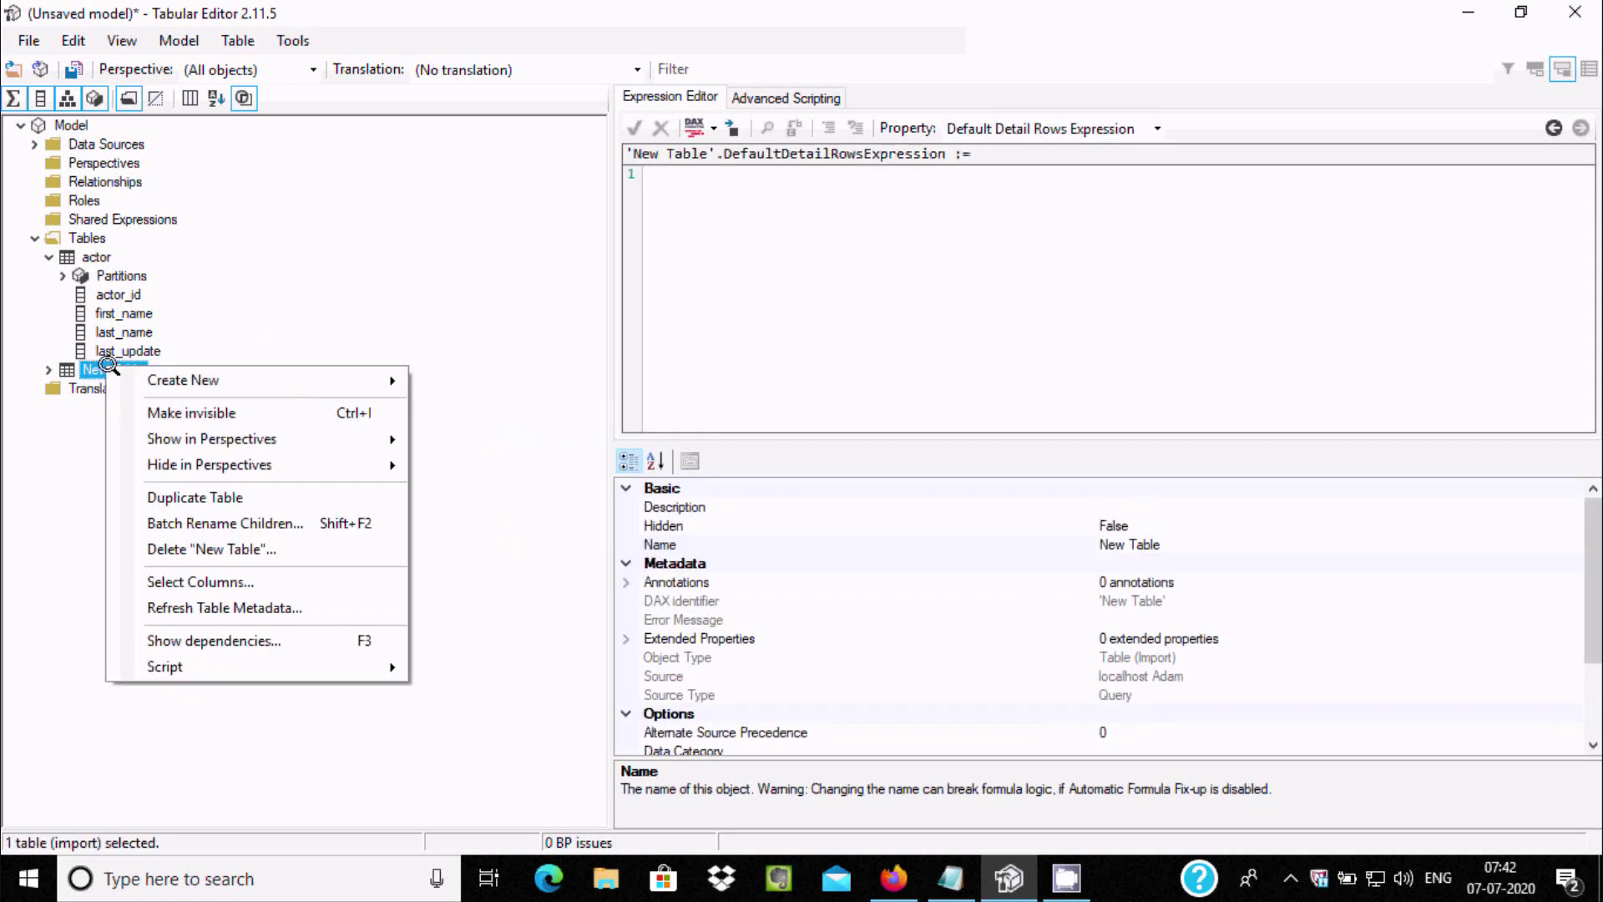
{"action": "left_click", "coordinate": [200, 548]}
{"action": "left_click", "coordinate": [184, 40]}
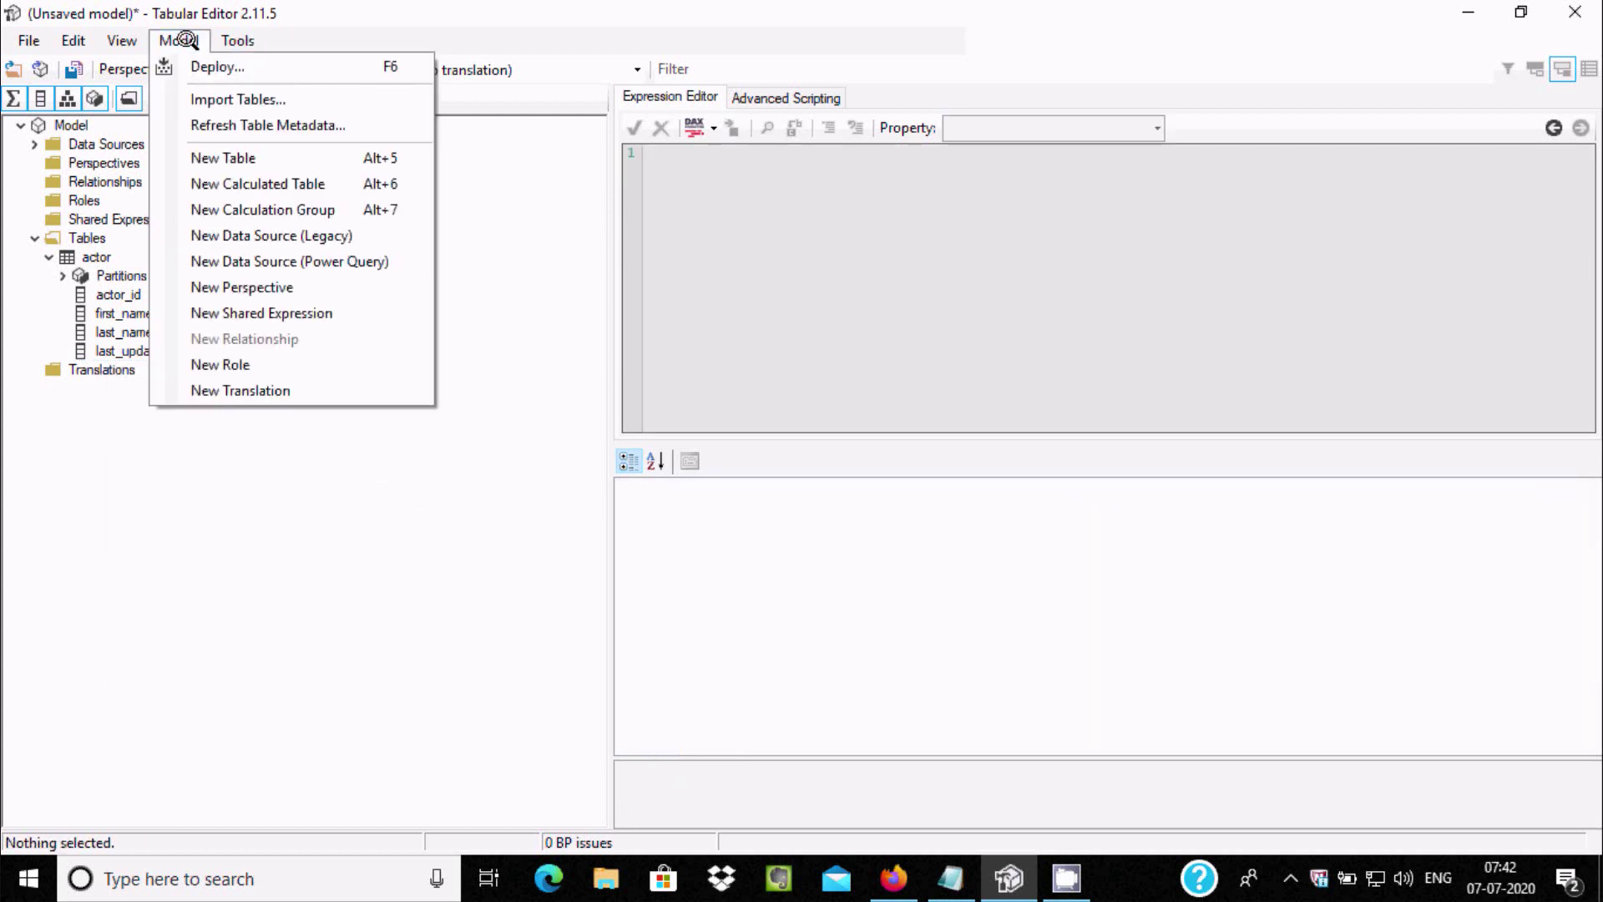
Step: Start Import Tables with the Create a new Data Source option
{"action": "left_click", "coordinate": [242, 100]}
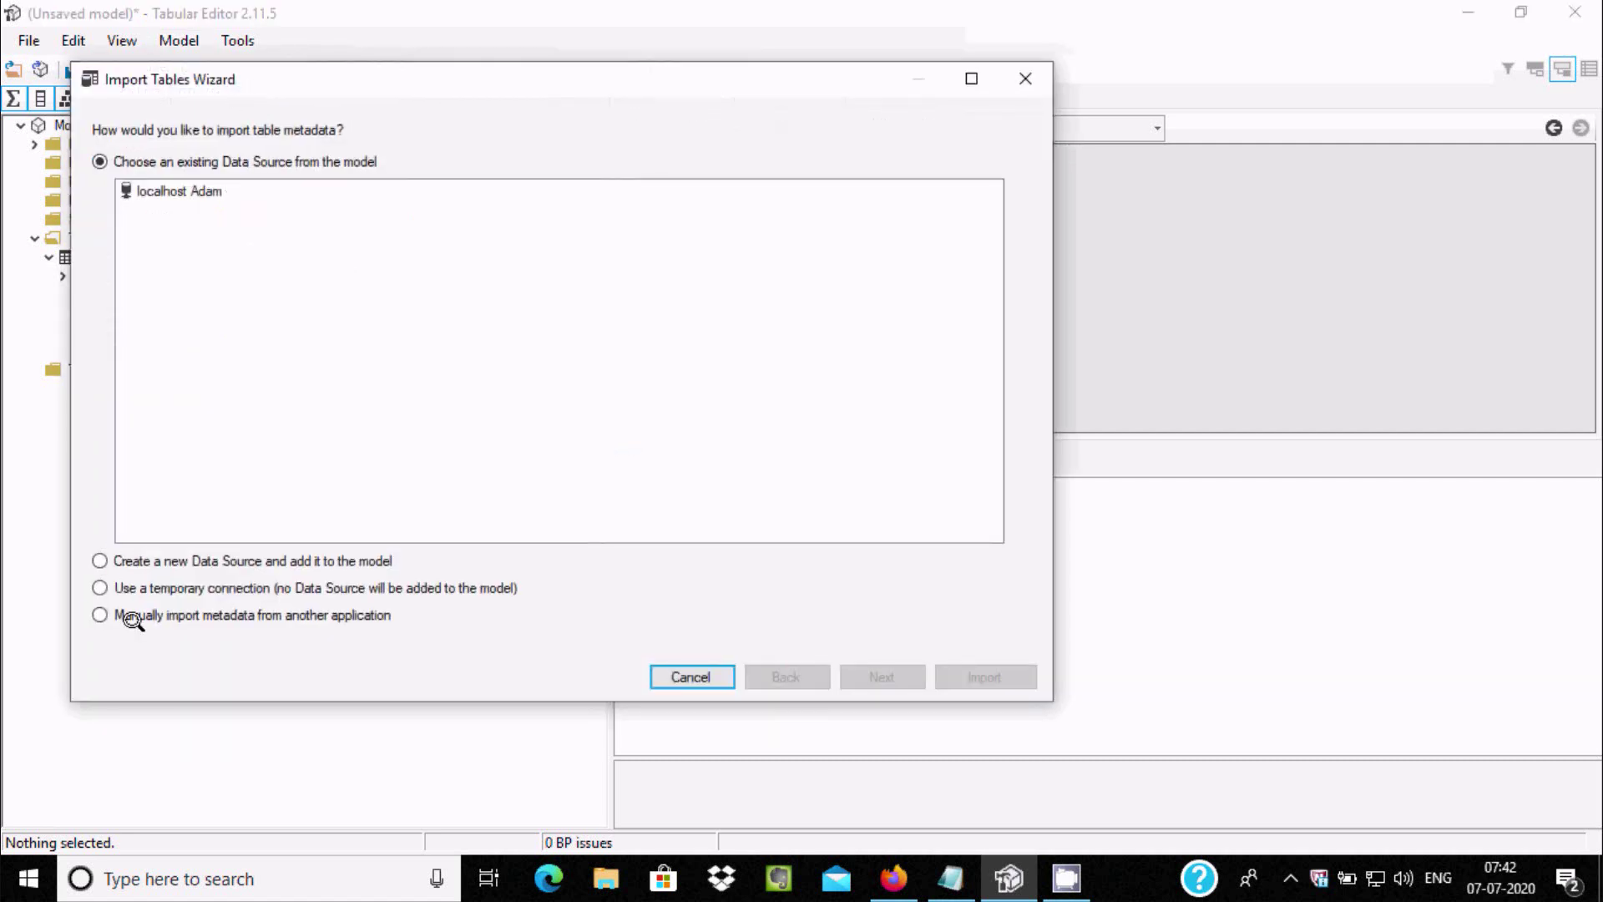
{"action": "left_click", "coordinate": [157, 552]}
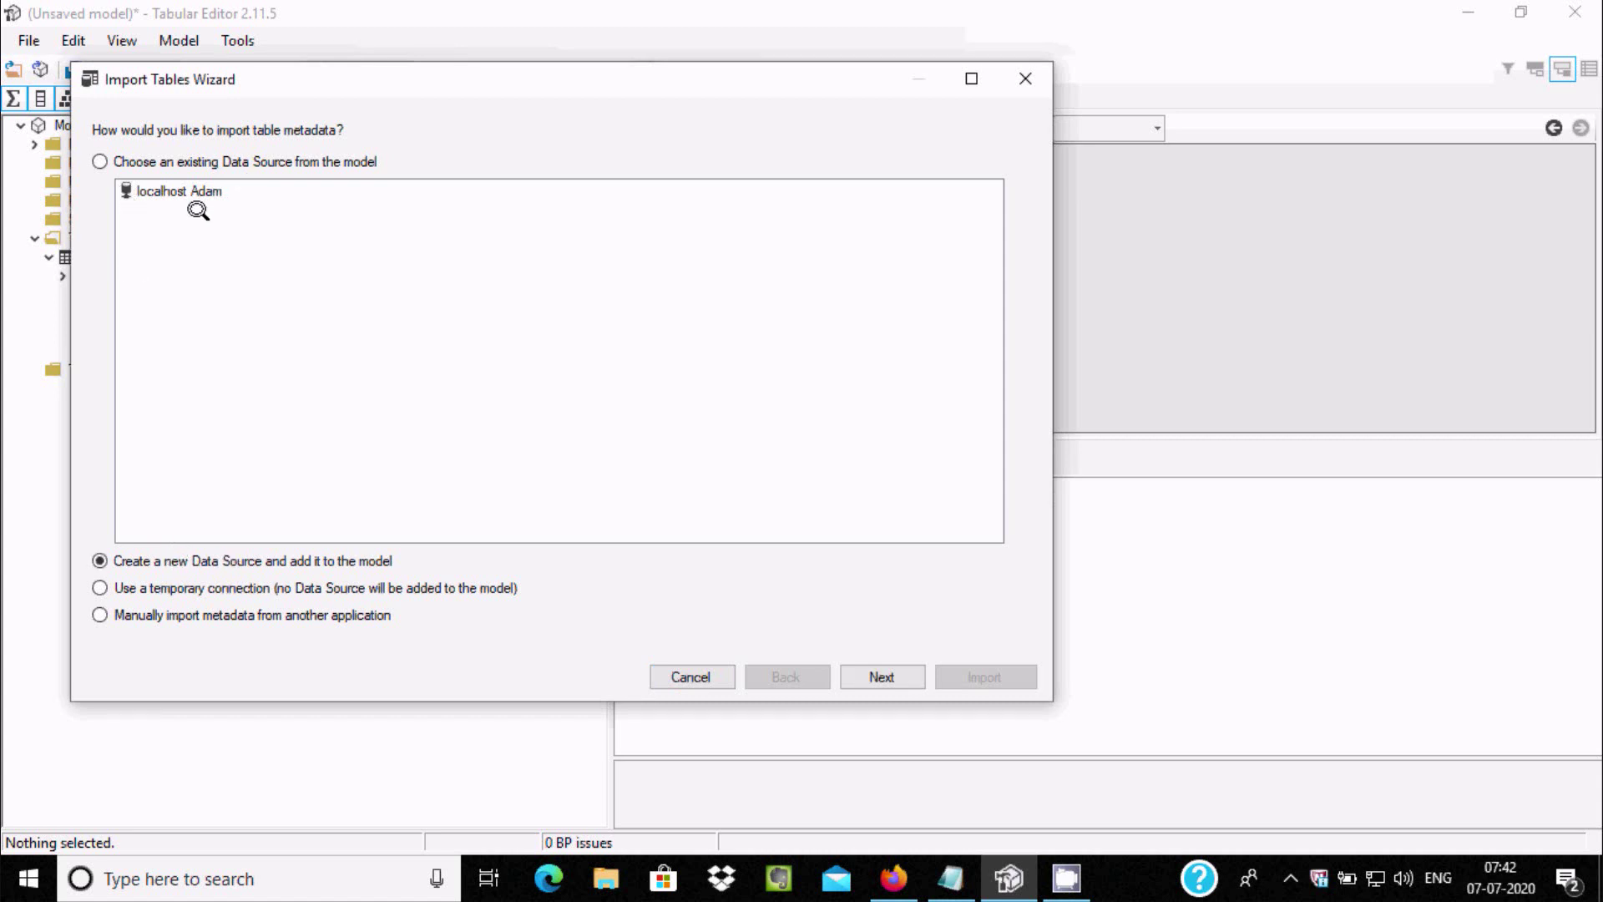
{"action": "left_click", "coordinate": [879, 675]}
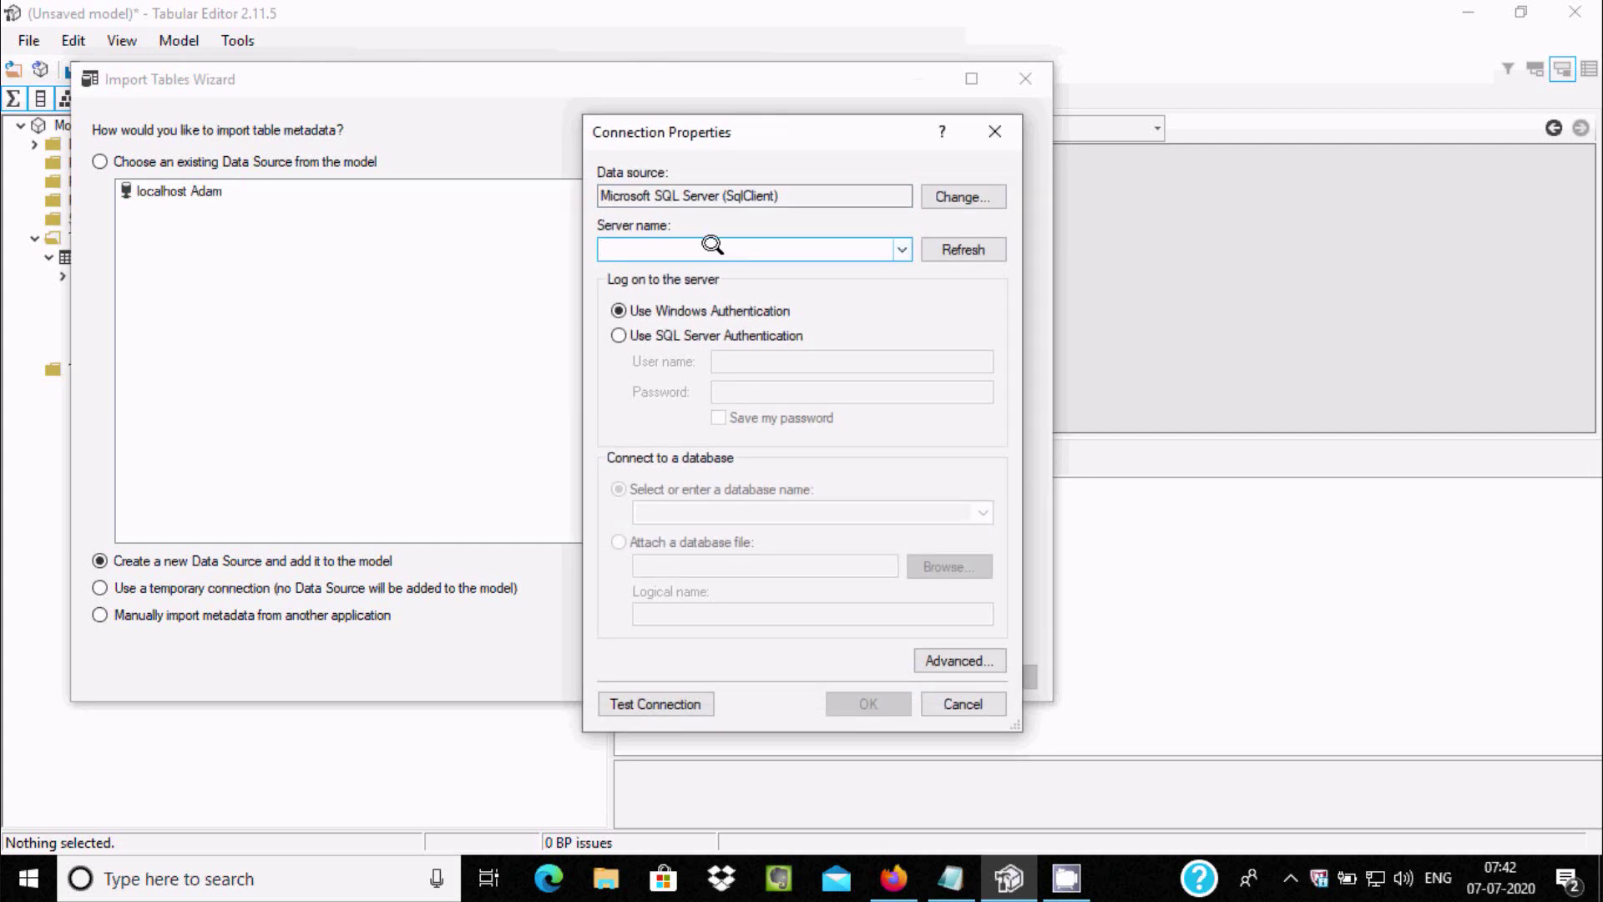
Step: Enter server localhost with SQL Server Authentication and the login user name
{"action": "type", "text": "loc"}
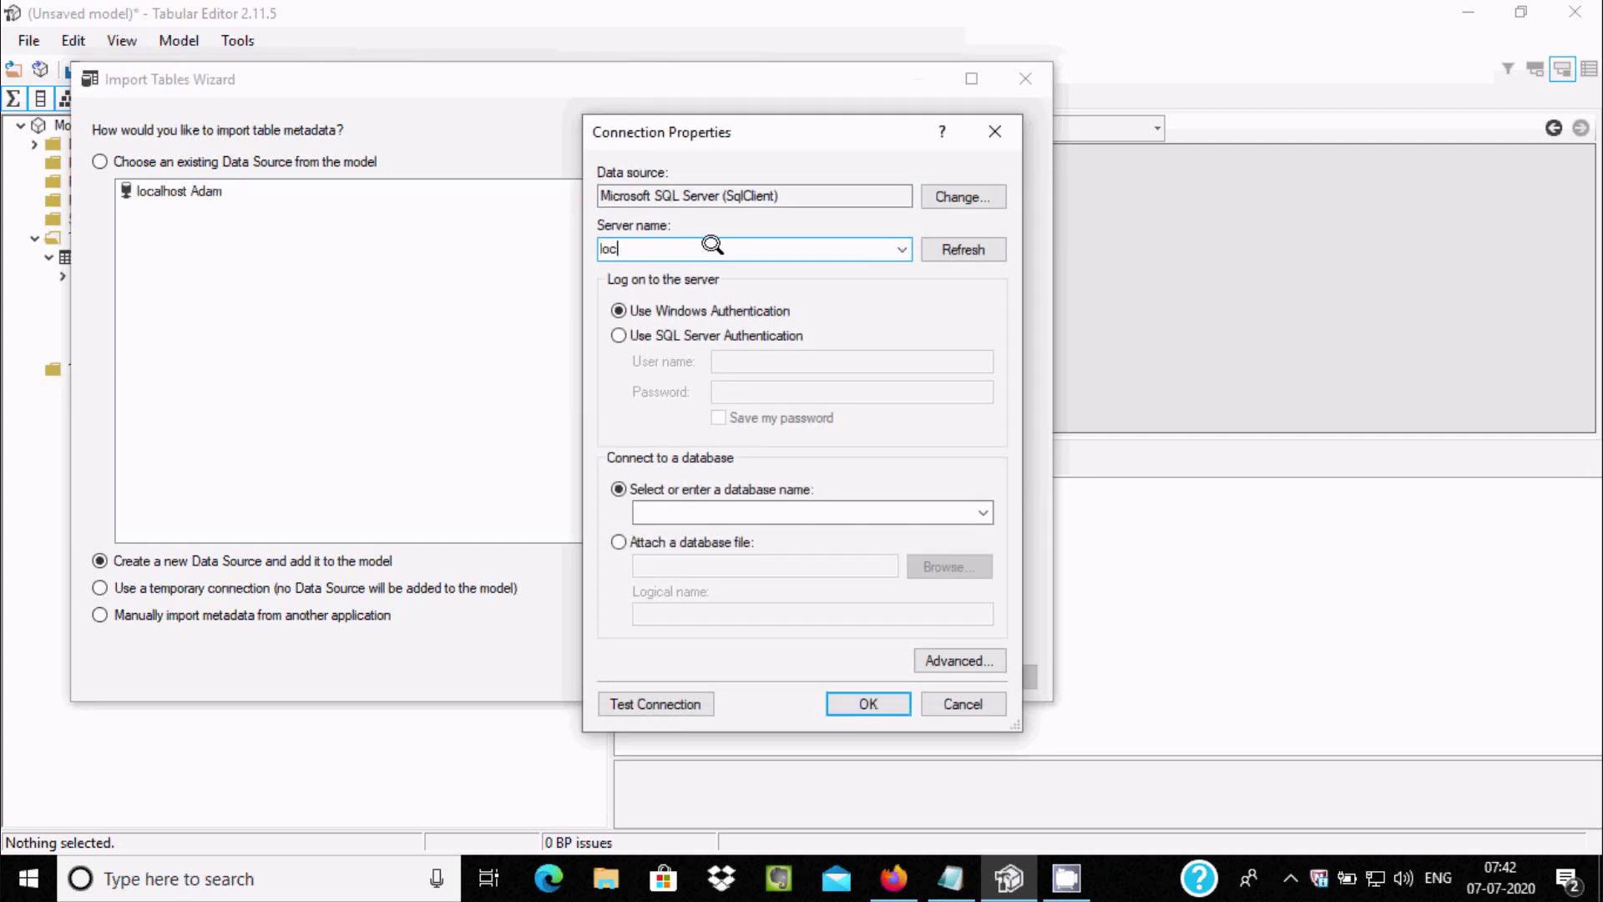
{"action": "type", "text": "alhost"}
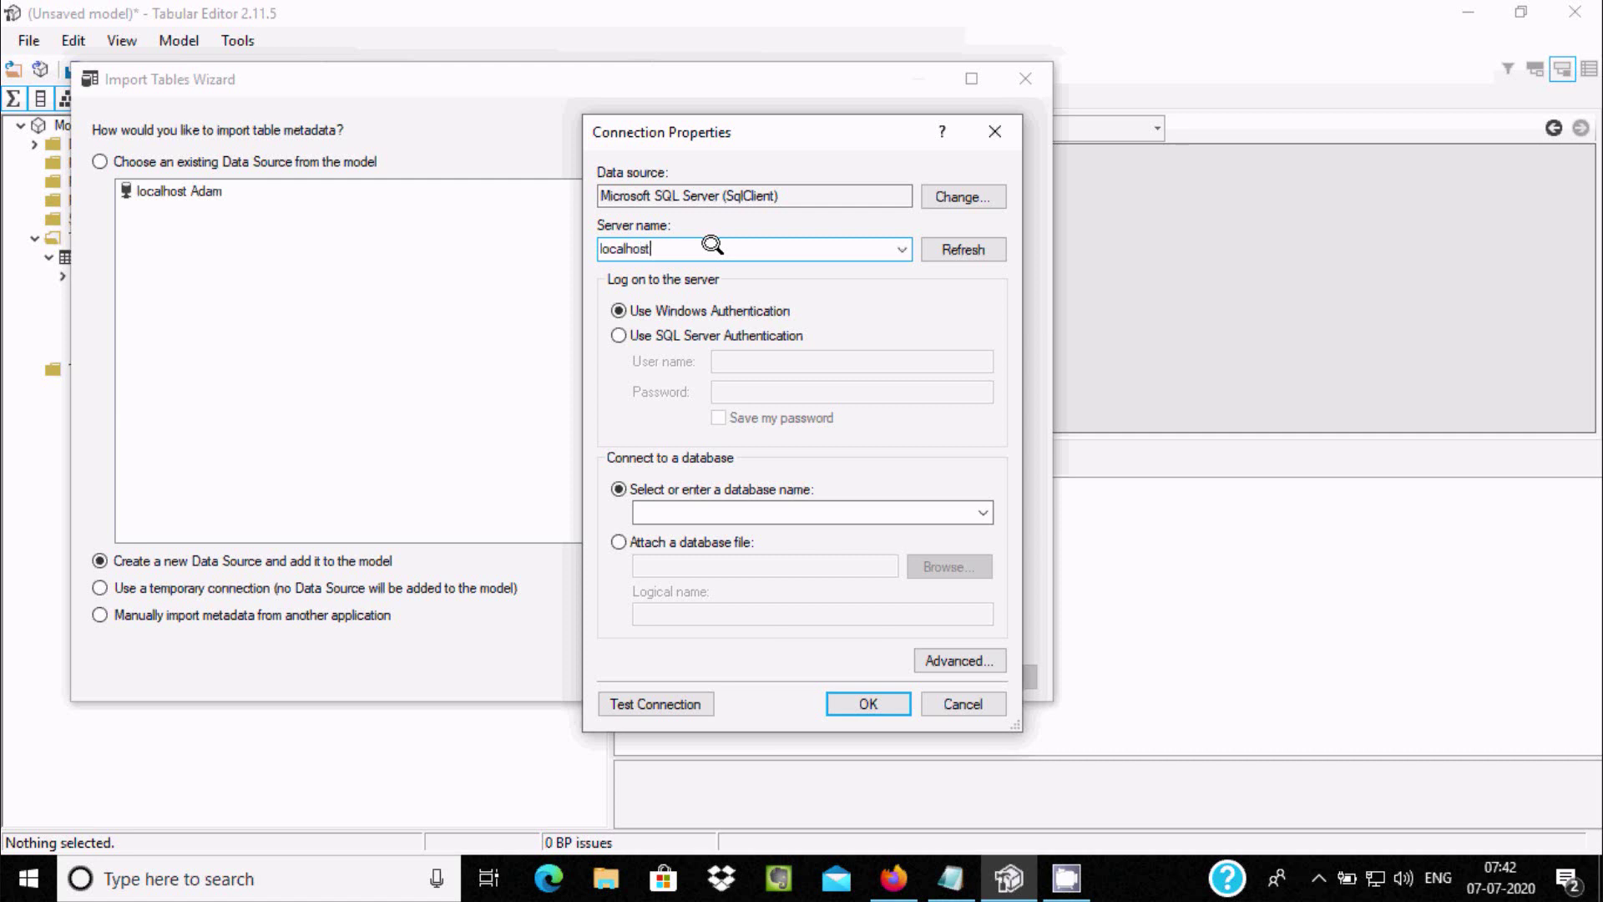
{"action": "key", "text": "Tab"}
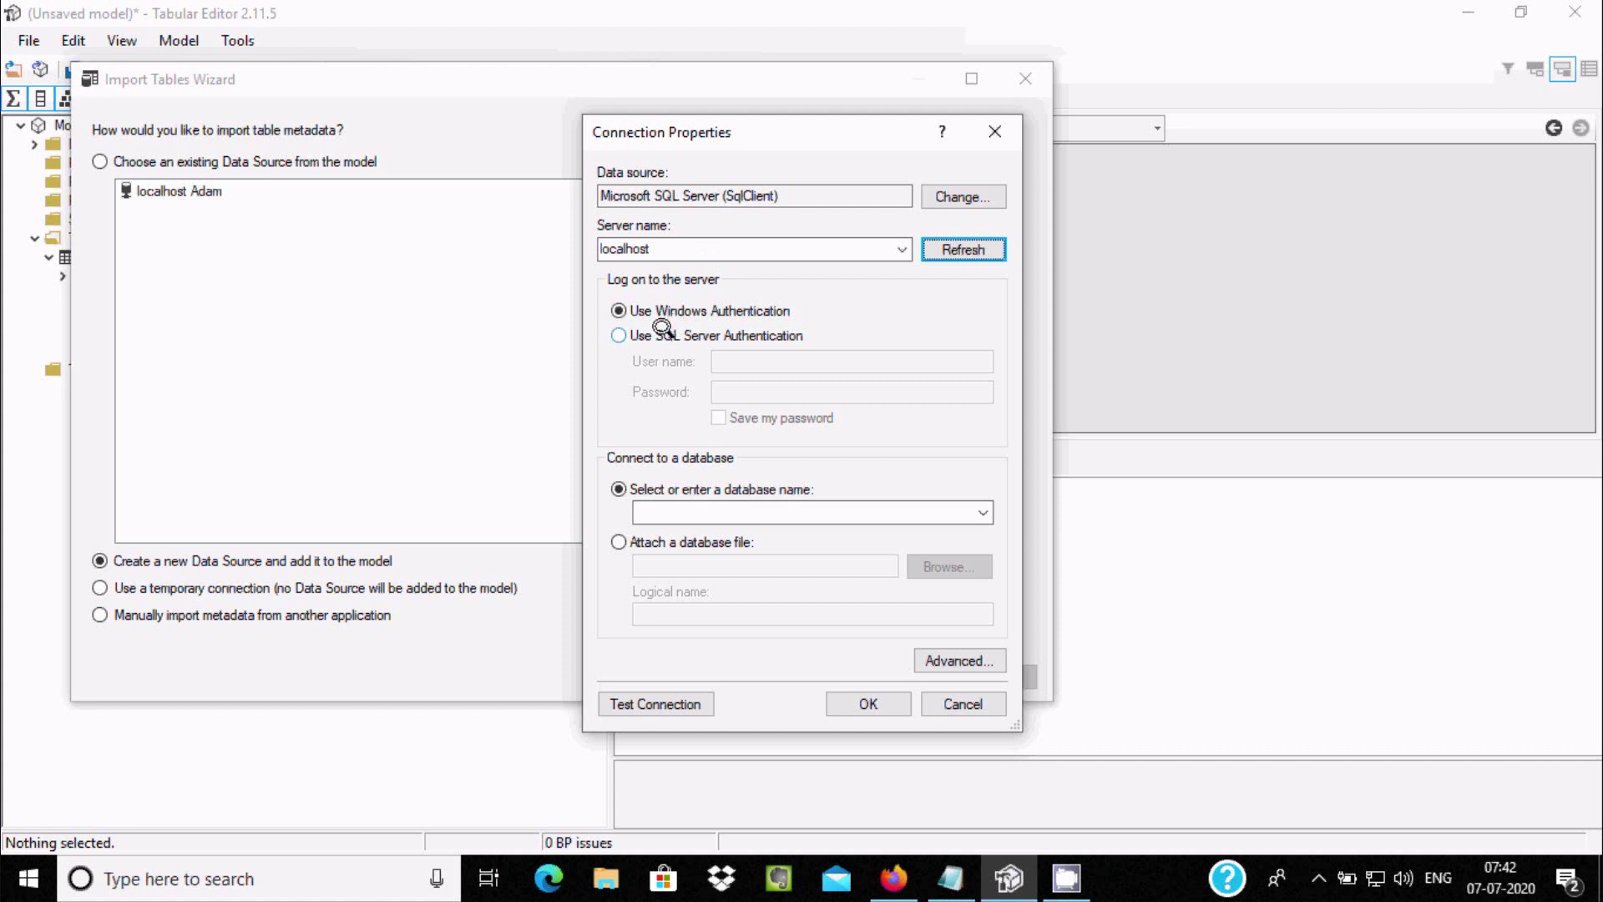
{"action": "left_click", "coordinate": [661, 335]}
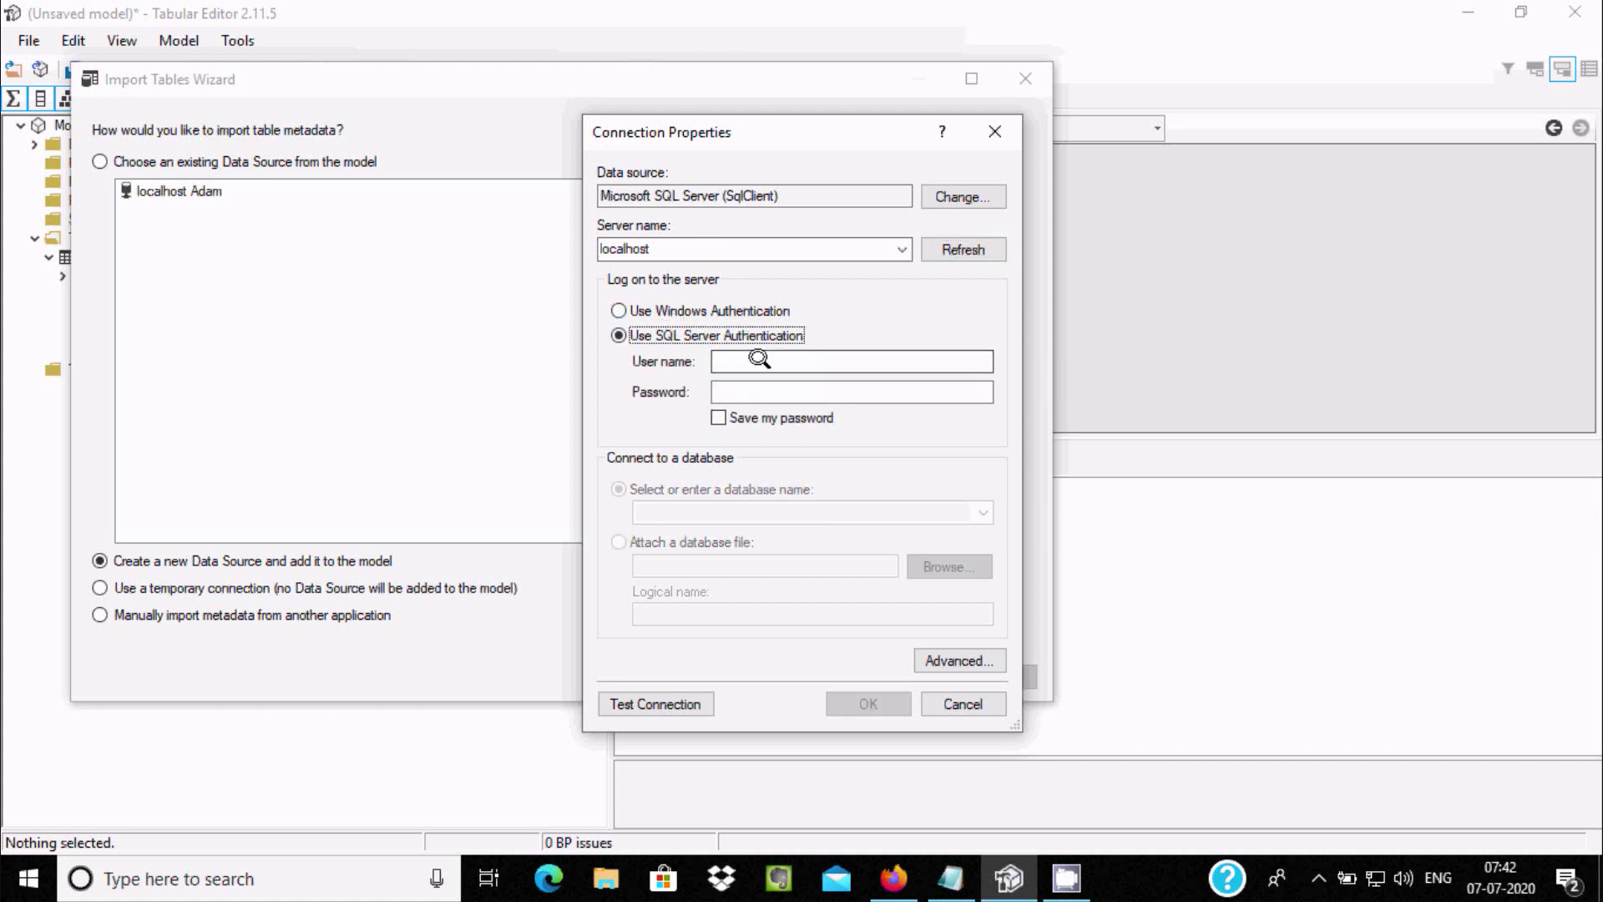
{"action": "left_click", "coordinate": [752, 358]}
{"action": "type", "text": "sa"}
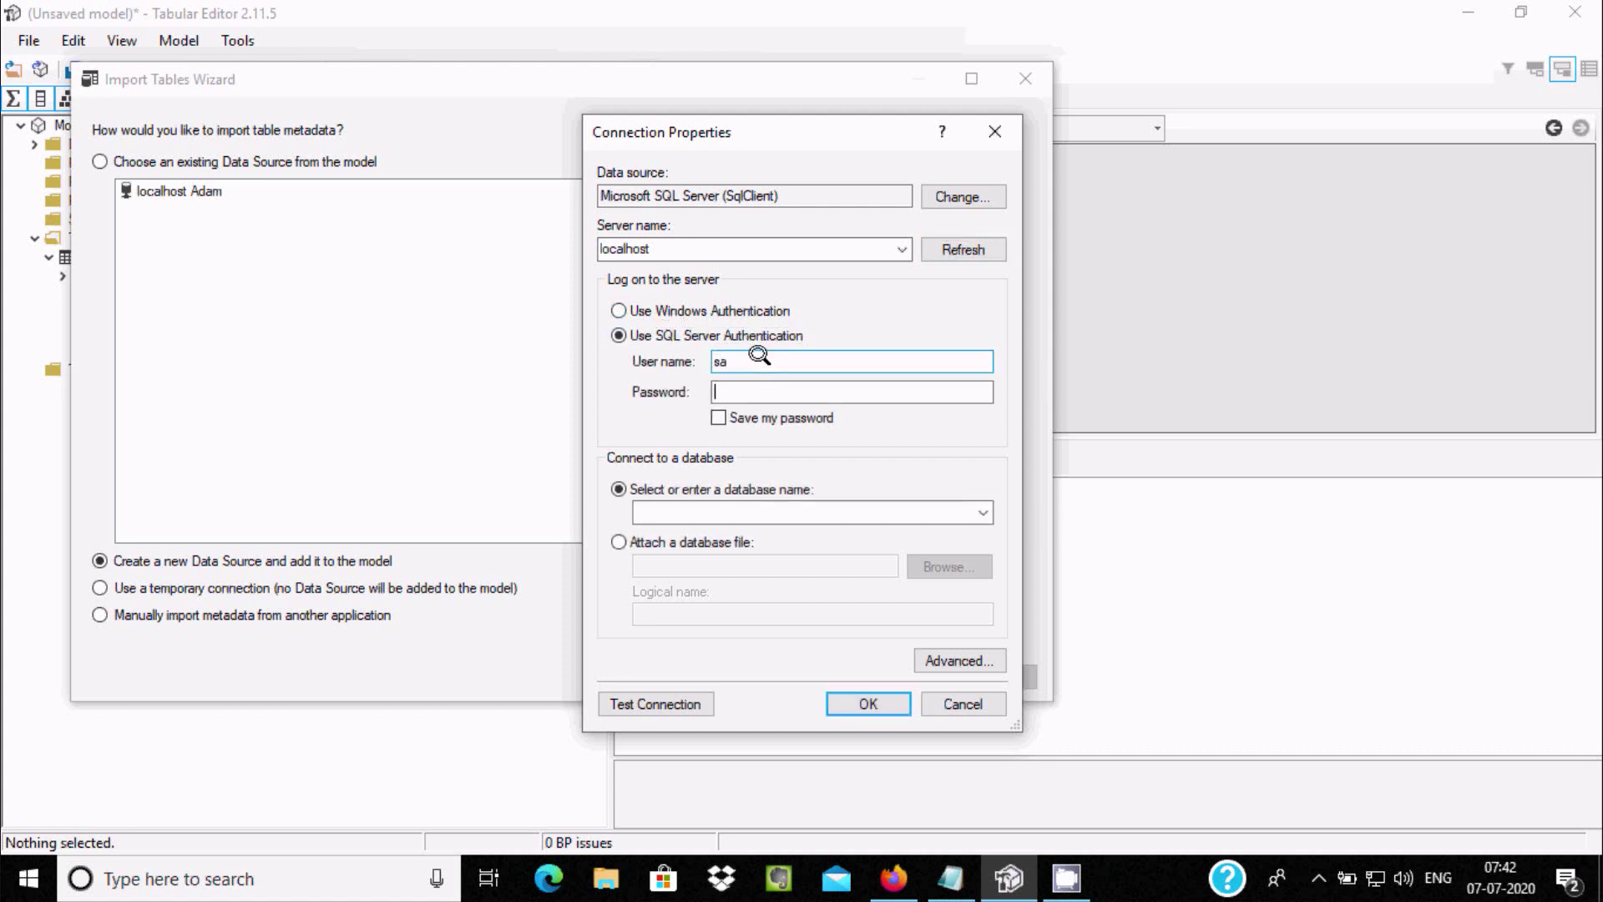
{"action": "key", "text": "Tab"}
Step: Select the Adam database, test the connection successfully, and confirm it
{"action": "left_click", "coordinate": [979, 510]}
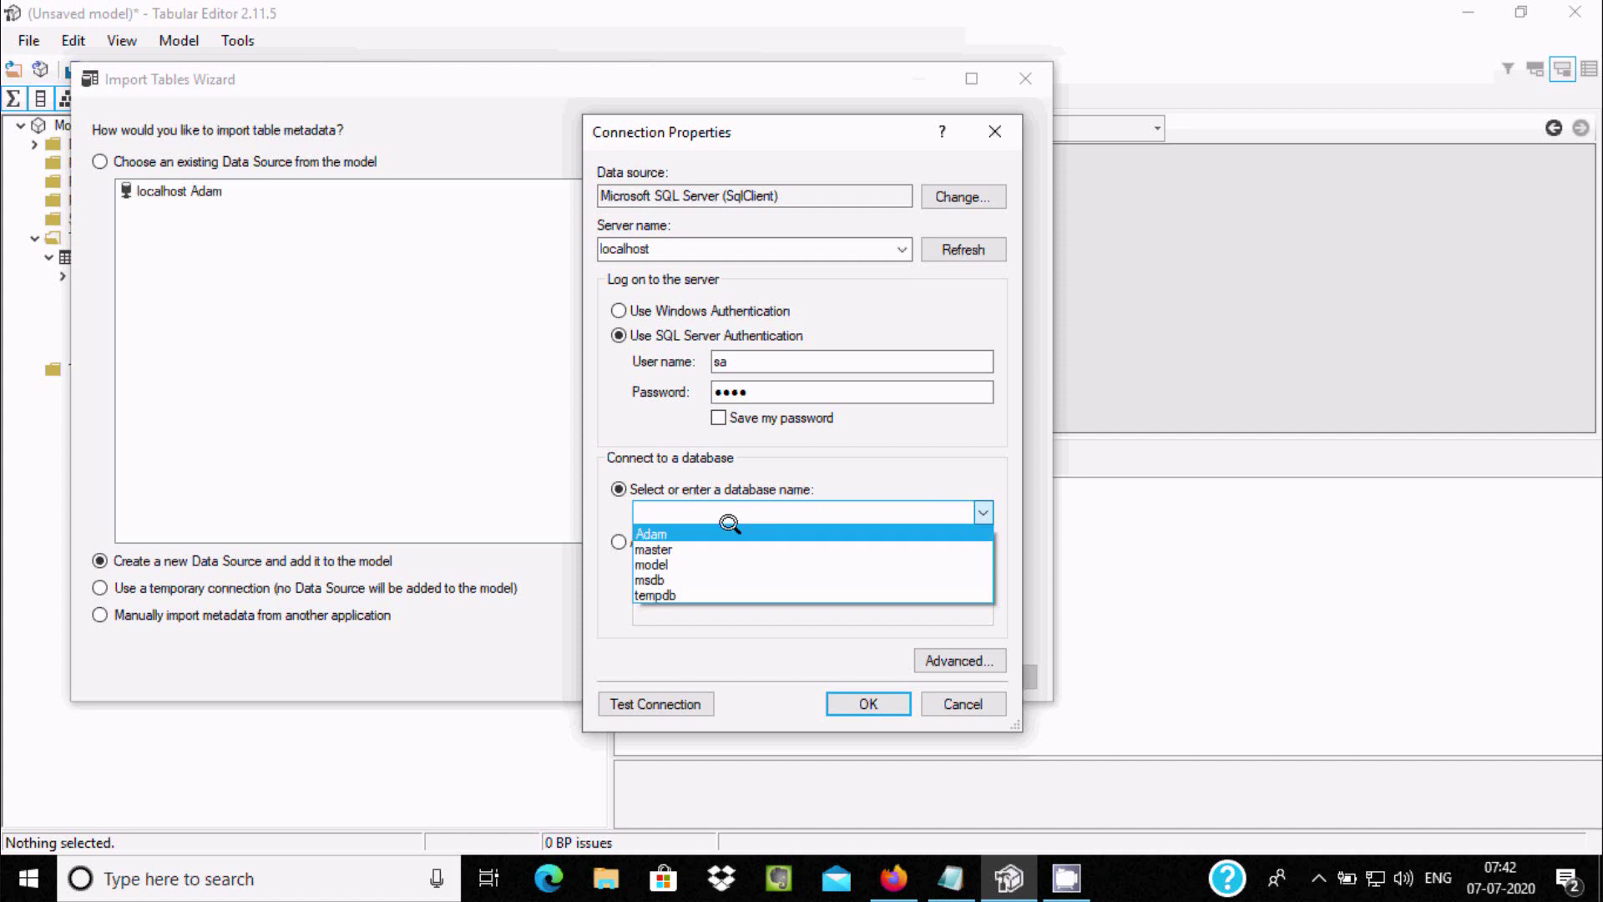
{"action": "left_click", "coordinate": [726, 522]}
{"action": "left_click", "coordinate": [634, 704]}
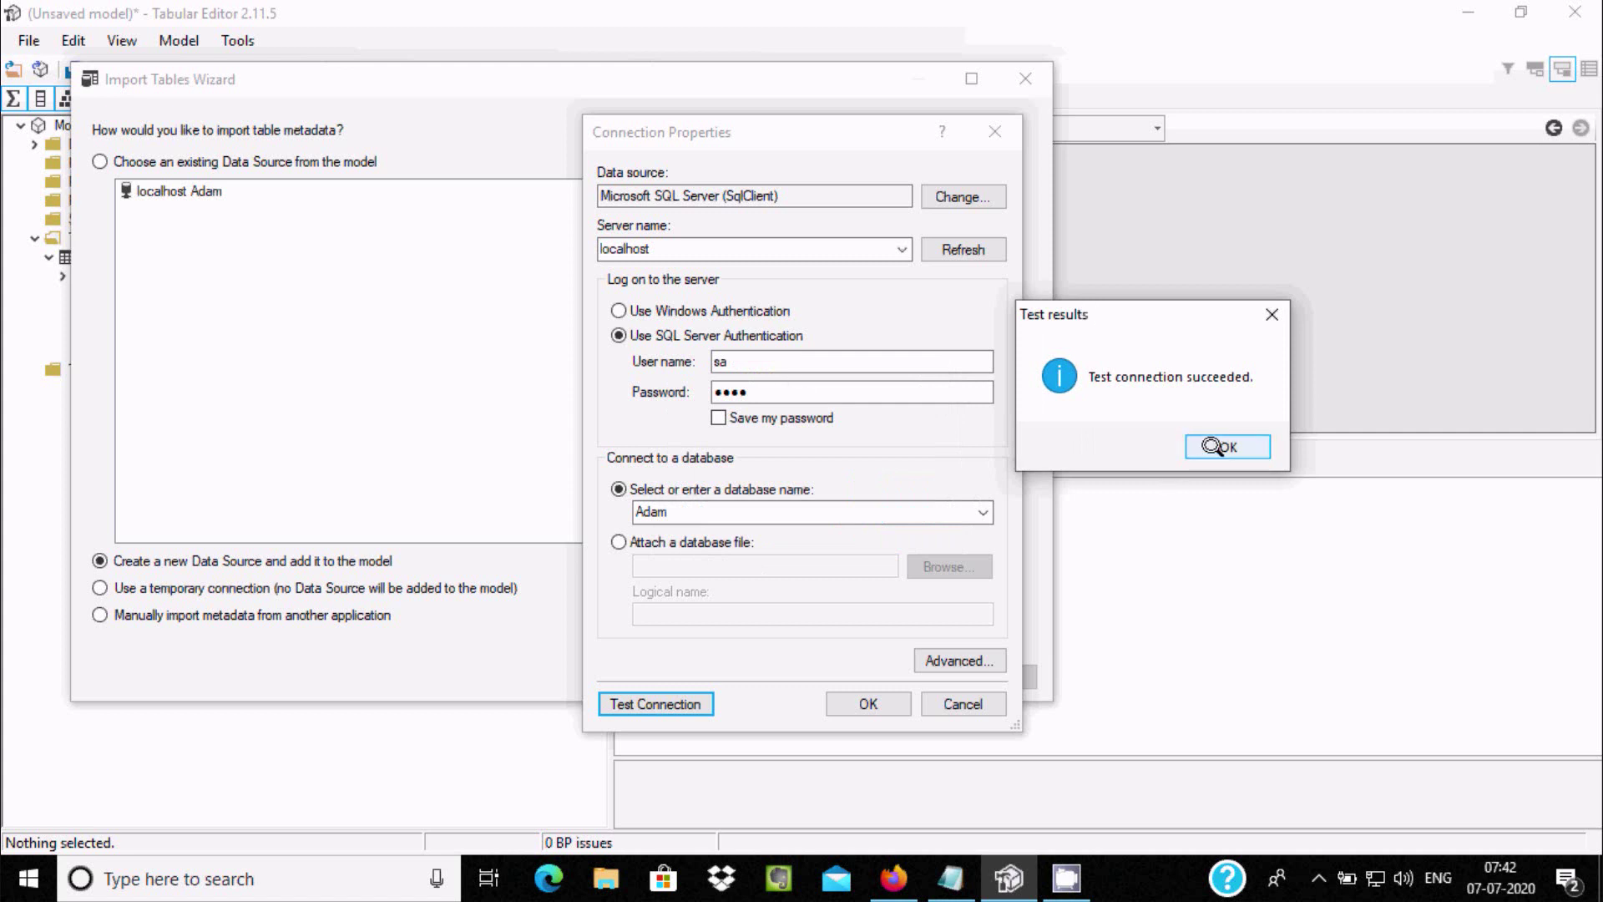
{"action": "left_click", "coordinate": [1225, 446]}
{"action": "left_click", "coordinate": [888, 701]}
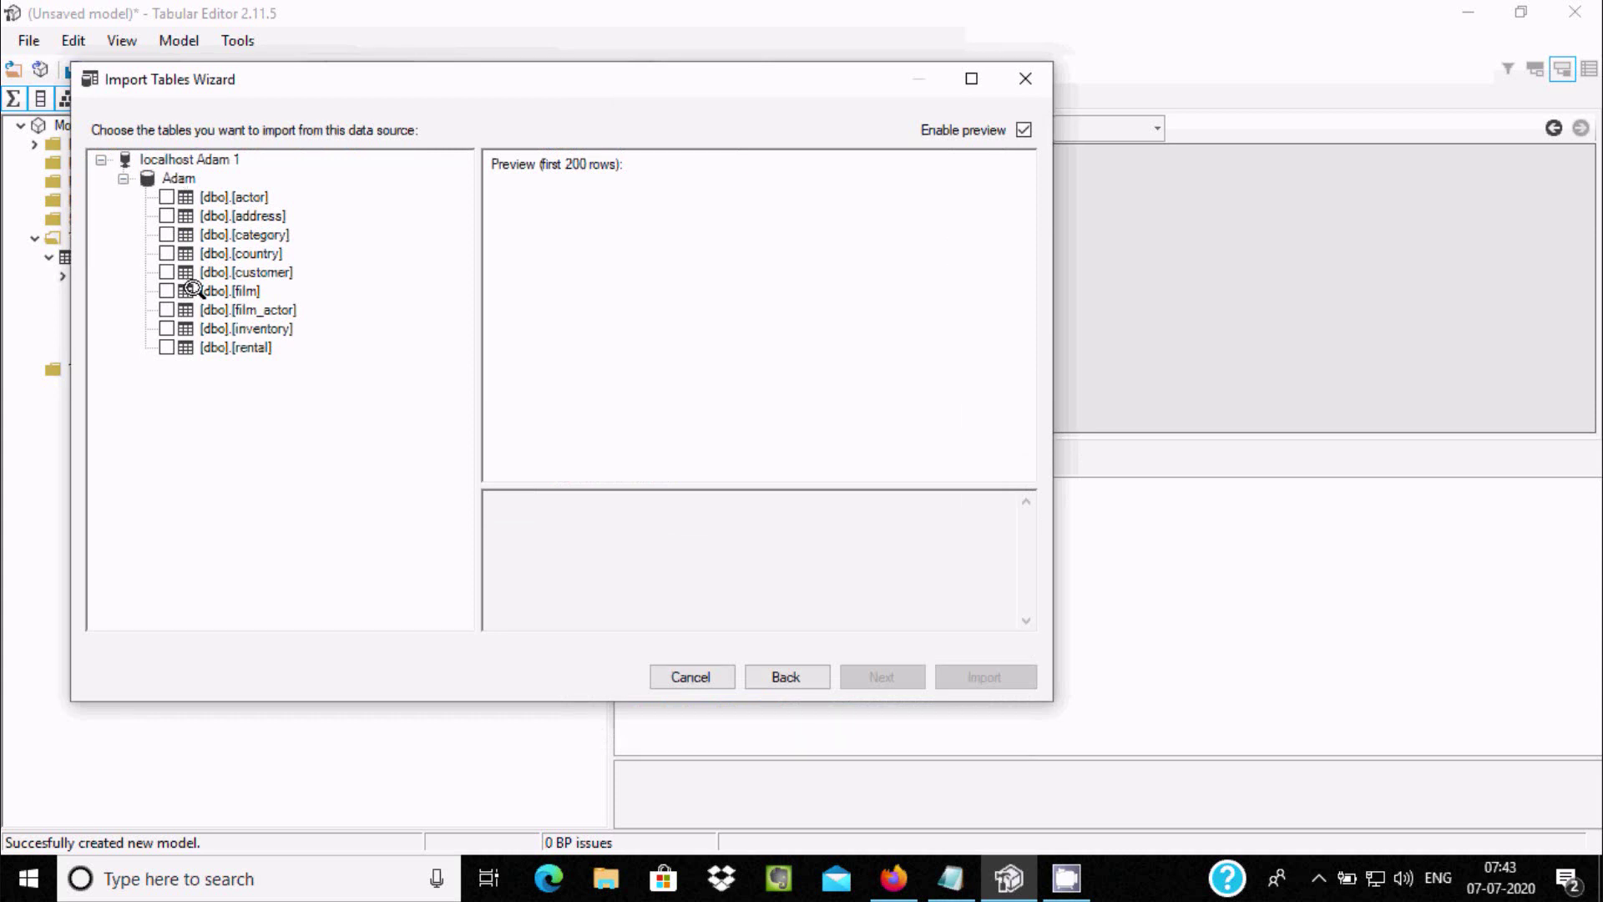
Step: Import [dbo].[category] and expand it to show category_id, name and last_update
{"action": "left_click", "coordinate": [184, 234]}
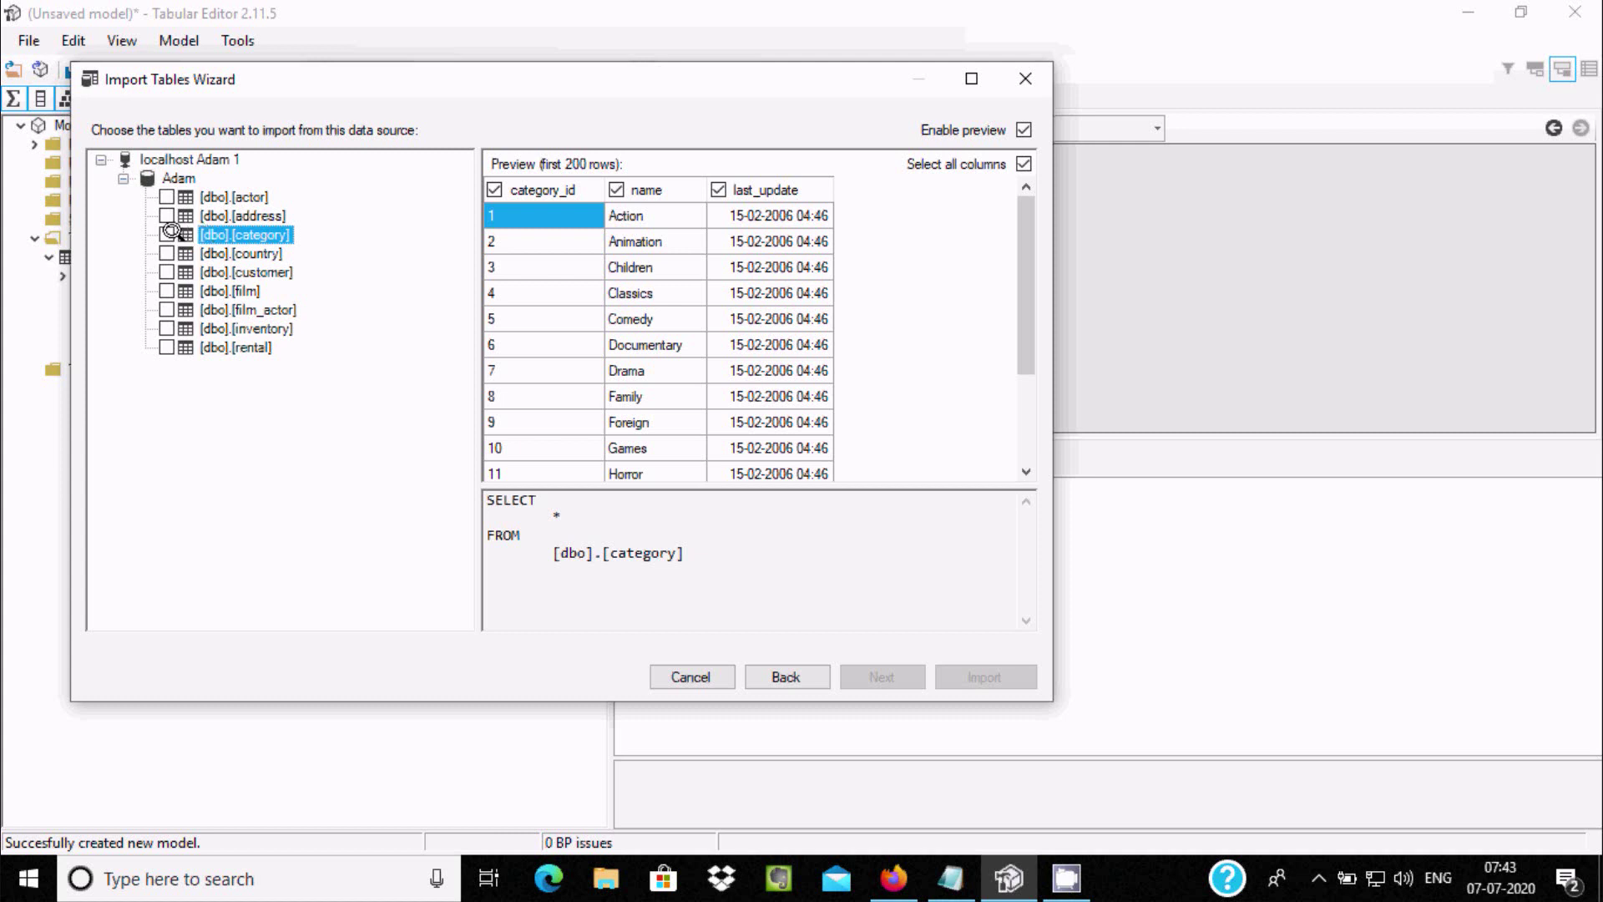
{"action": "left_click", "coordinate": [166, 232]}
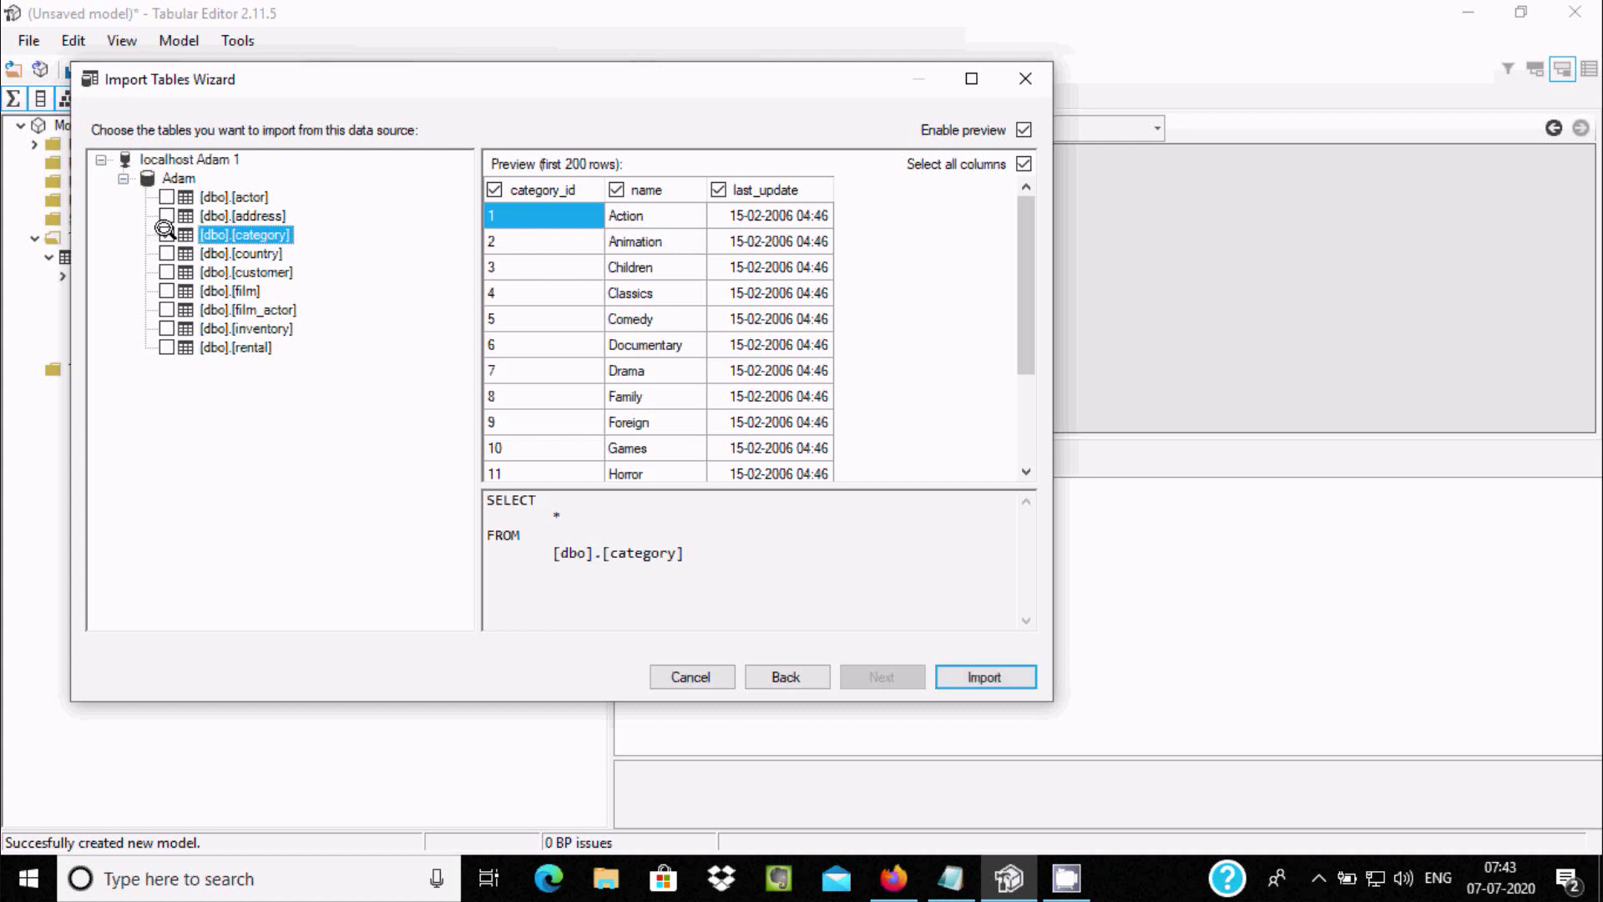
{"action": "left_click", "coordinate": [975, 668]}
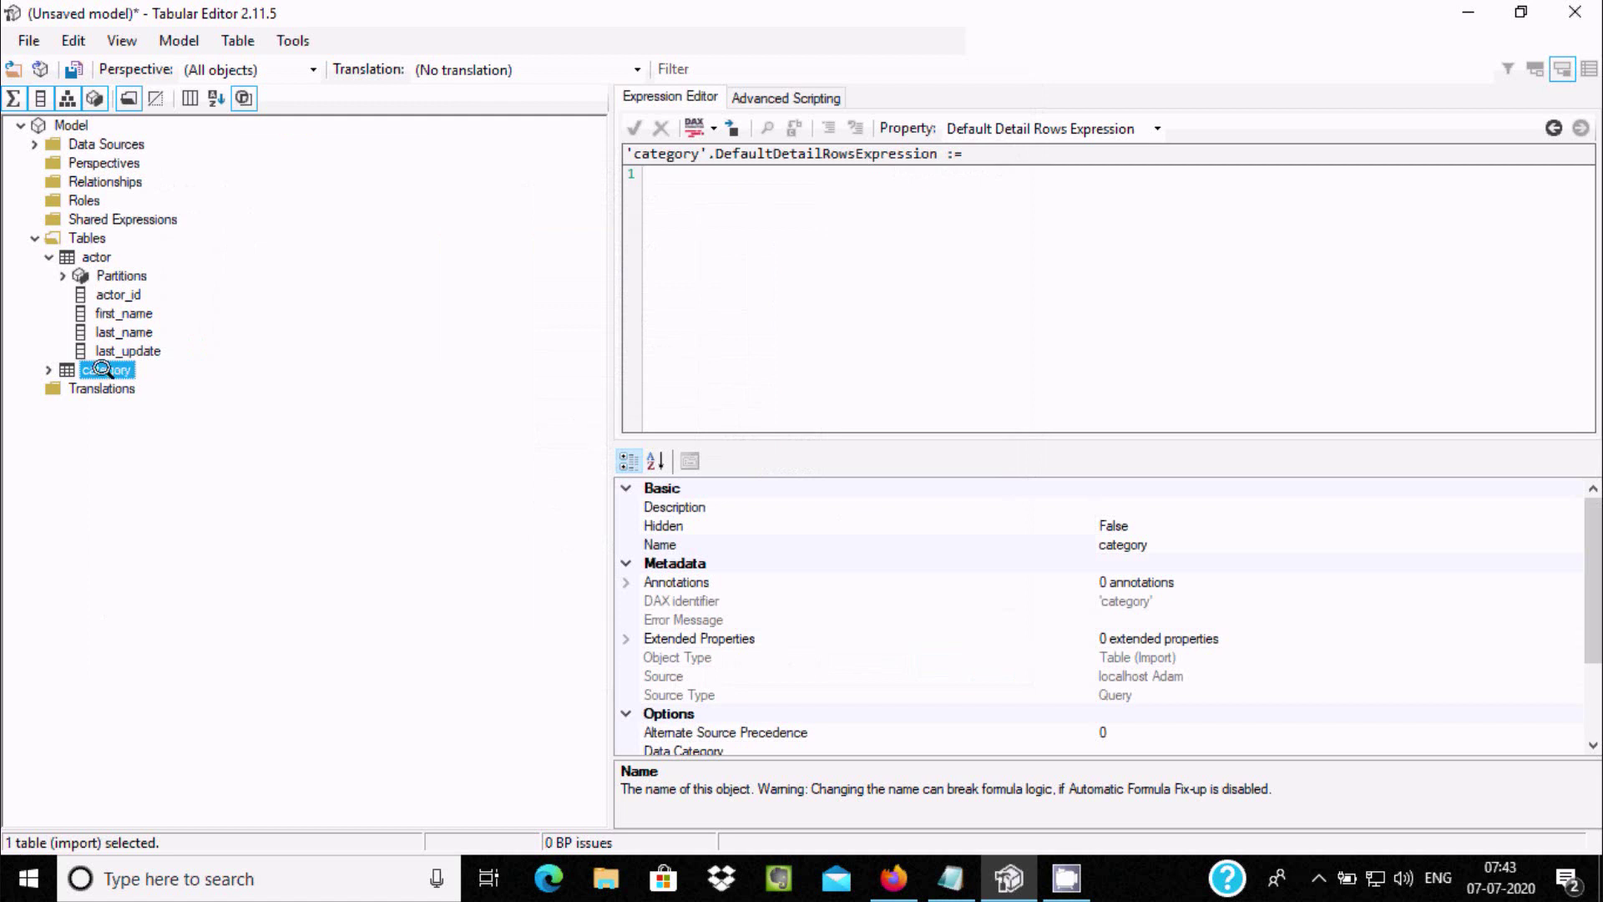
{"action": "left_click", "coordinate": [49, 370]}
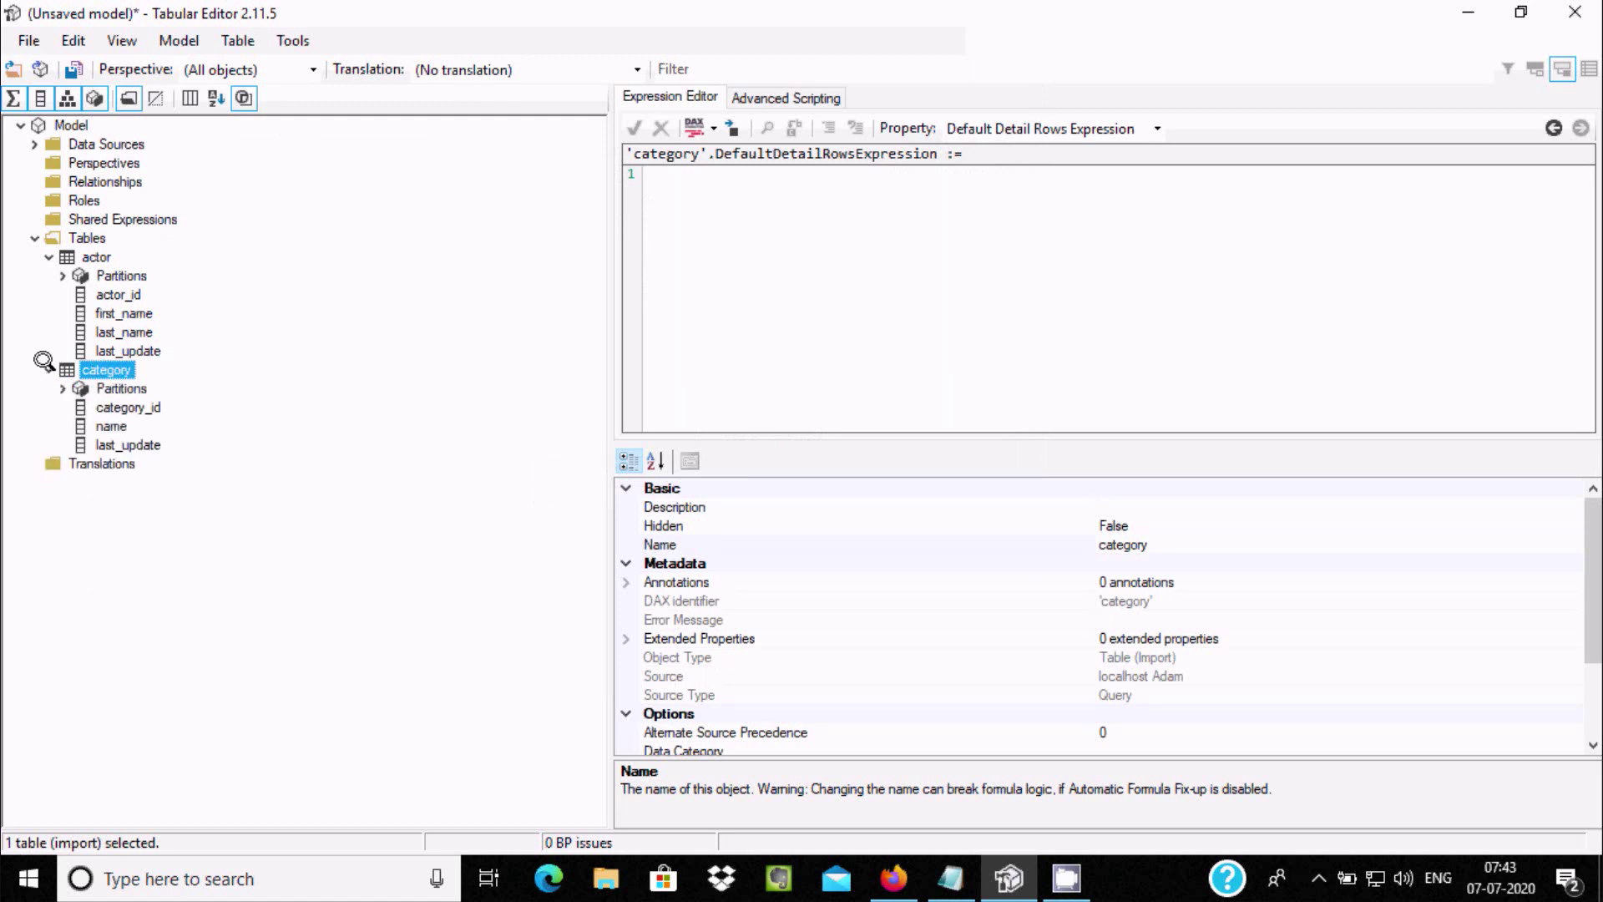
{"action": "right_click", "coordinate": [90, 364]}
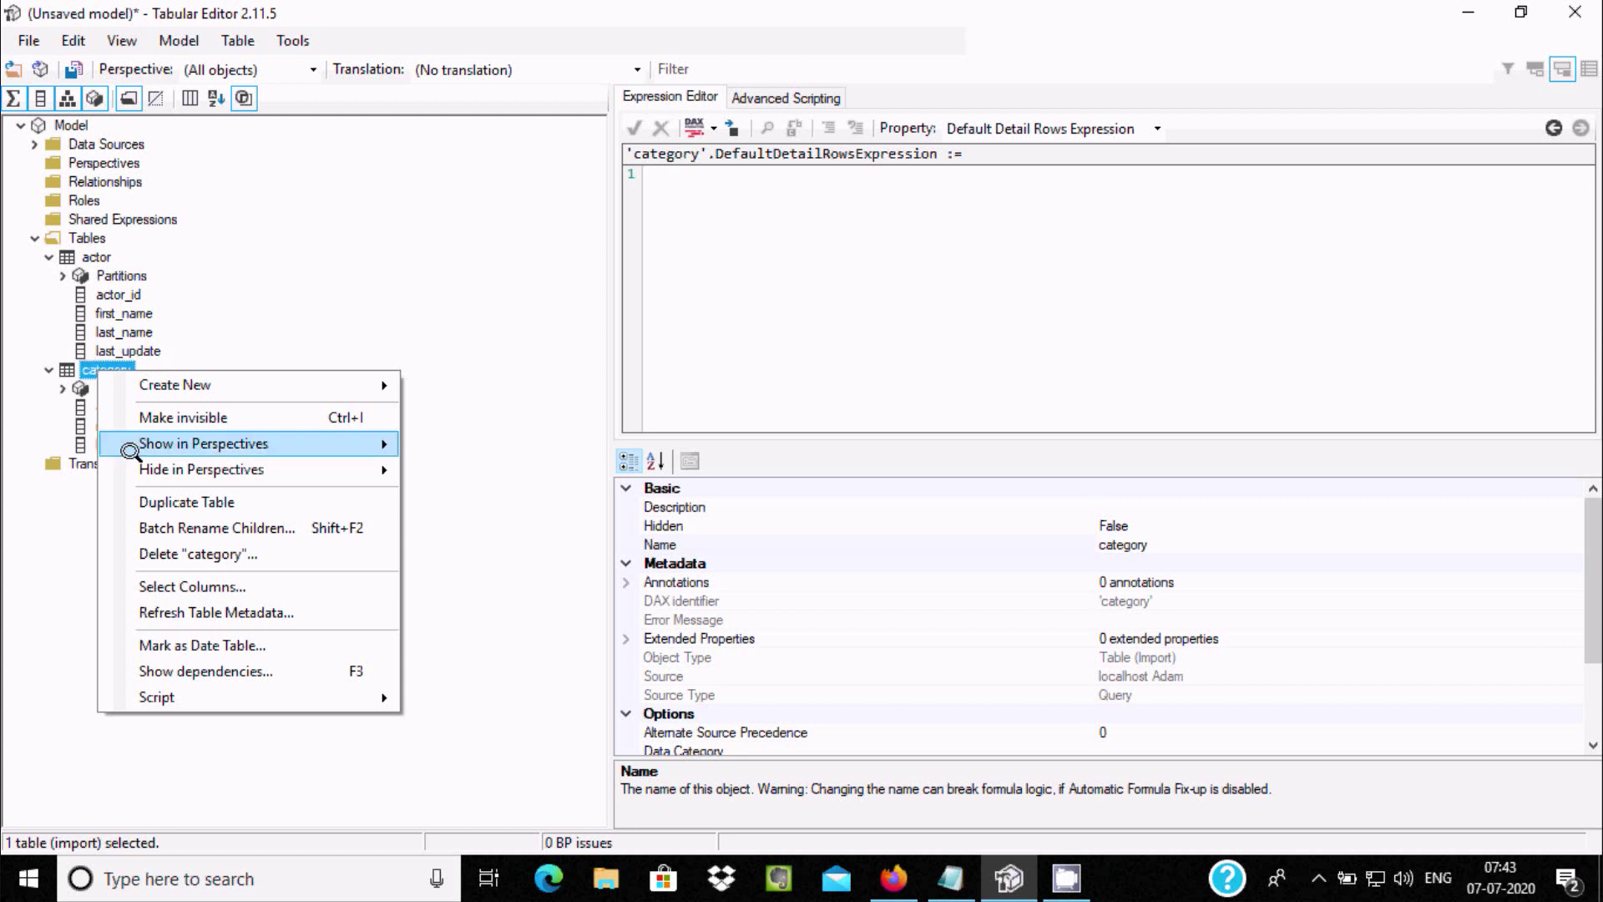
{"action": "left_click", "coordinate": [206, 582]}
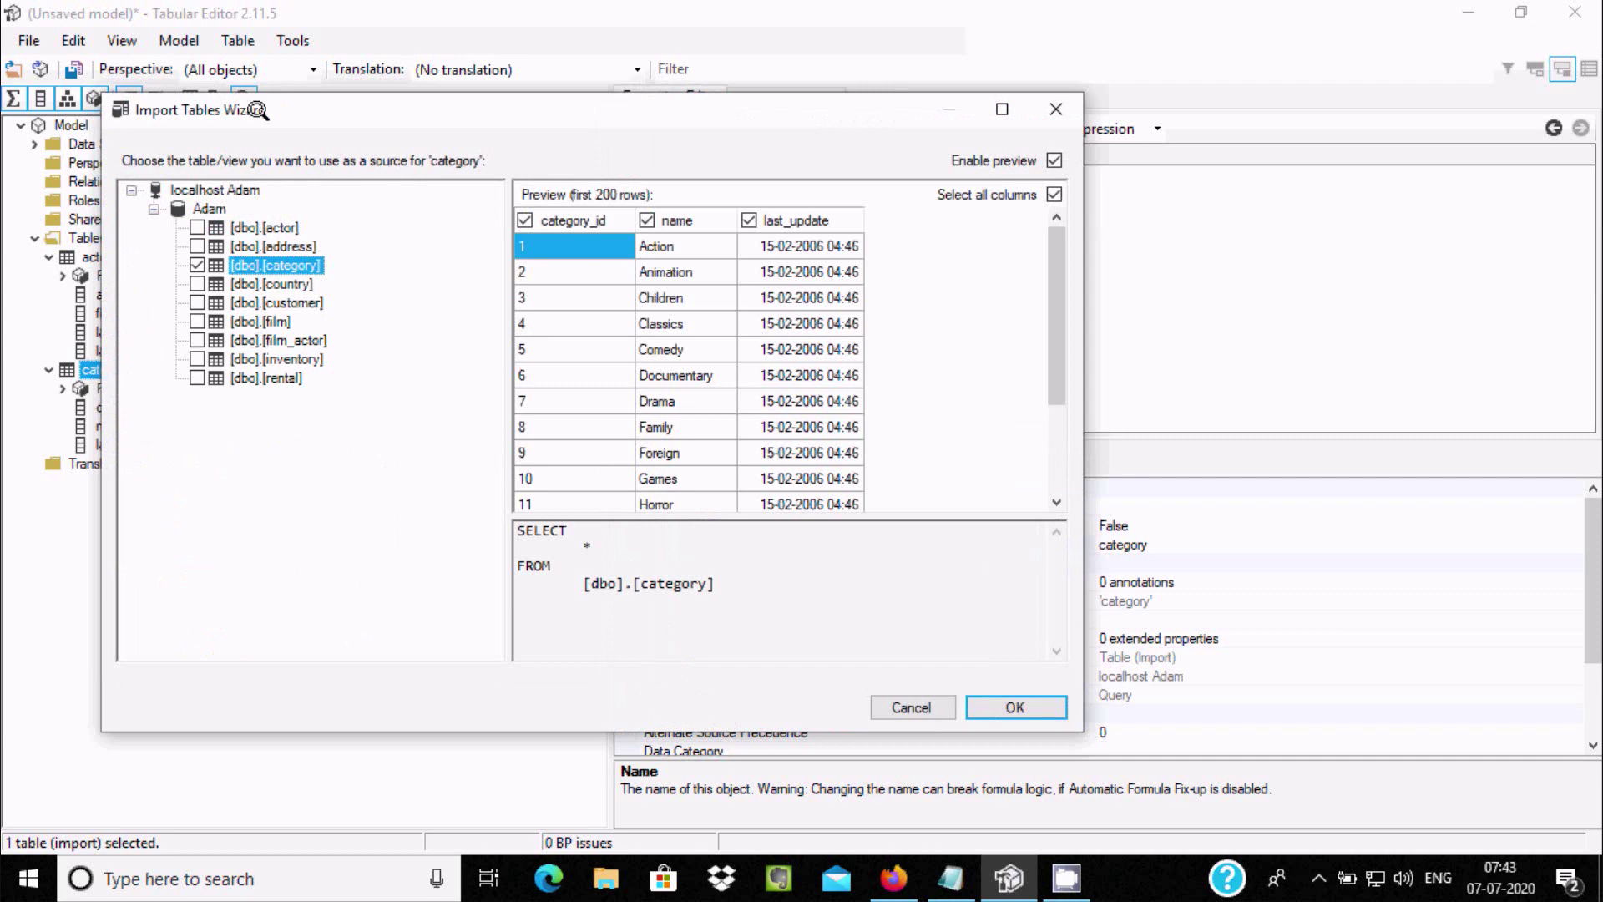
{"action": "left_click_drag", "start_coordinate": [271, 107], "coordinate": [450, 106]}
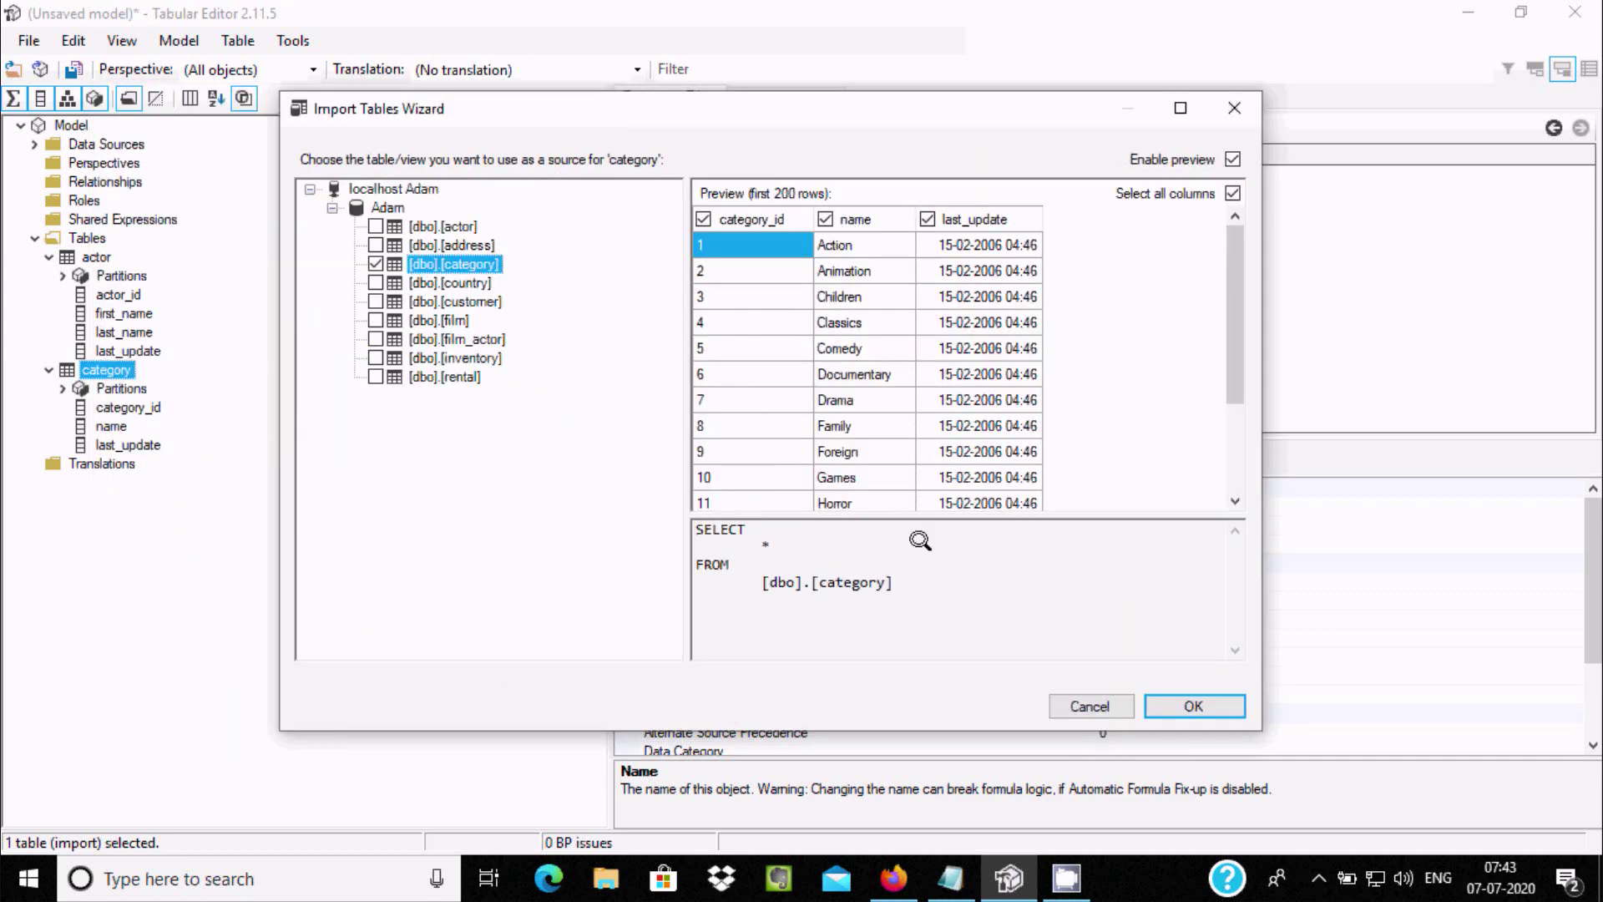
{"action": "left_click", "coordinate": [1195, 705]}
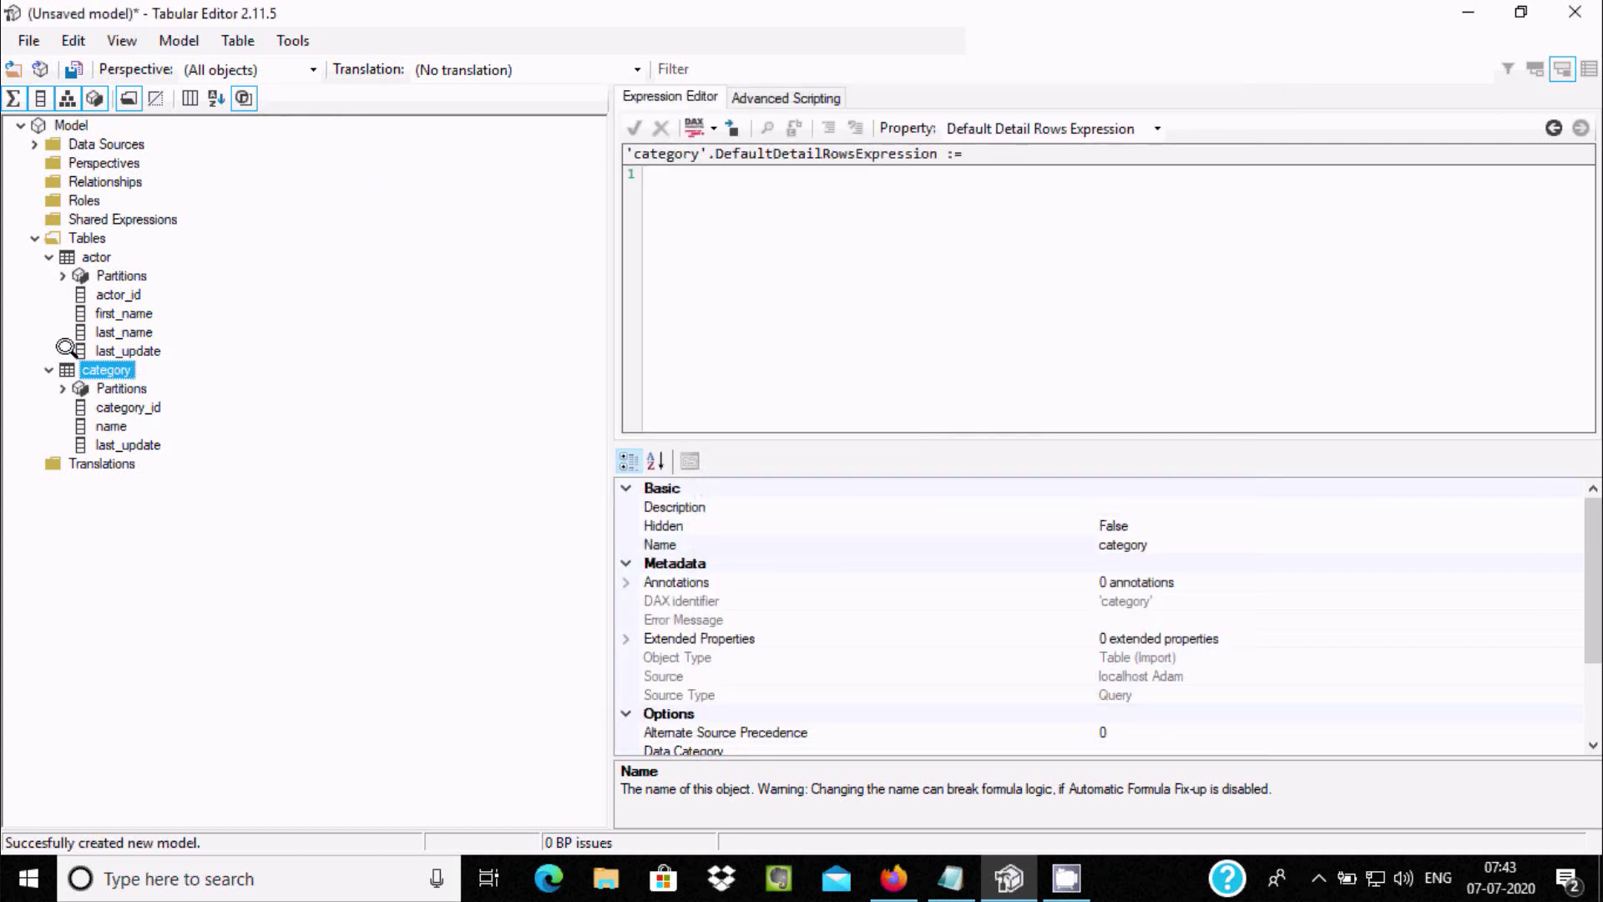
Step: Show the Create New submenu in the category table's context menu
{"action": "right_click", "coordinate": [86, 365]}
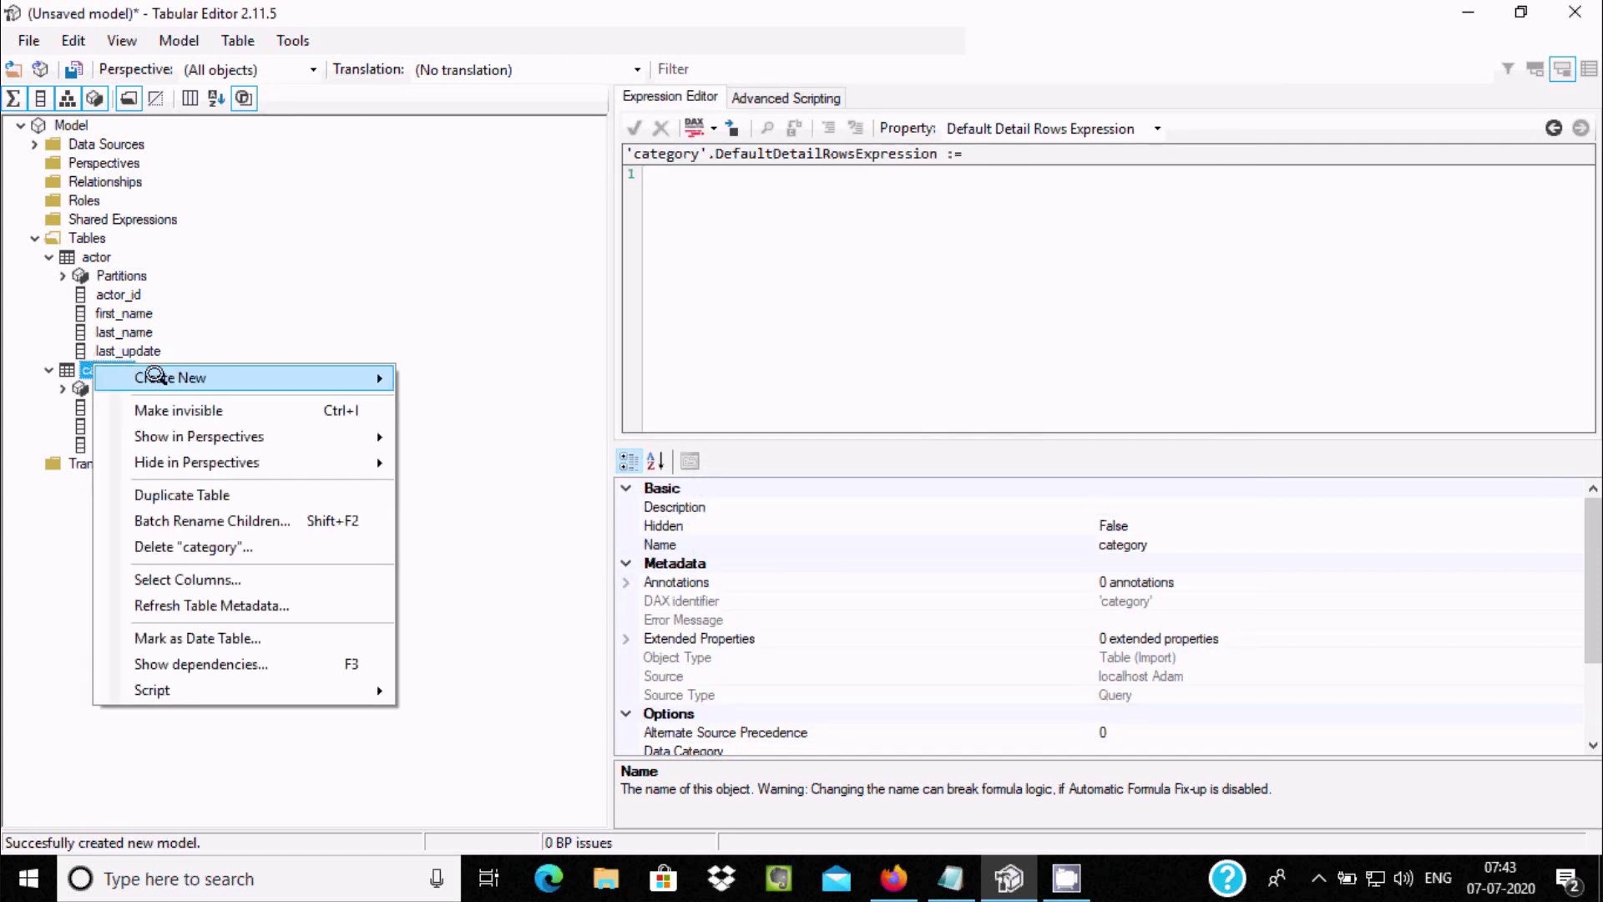
{"action": "mouse_move", "coordinate": [155, 376]}
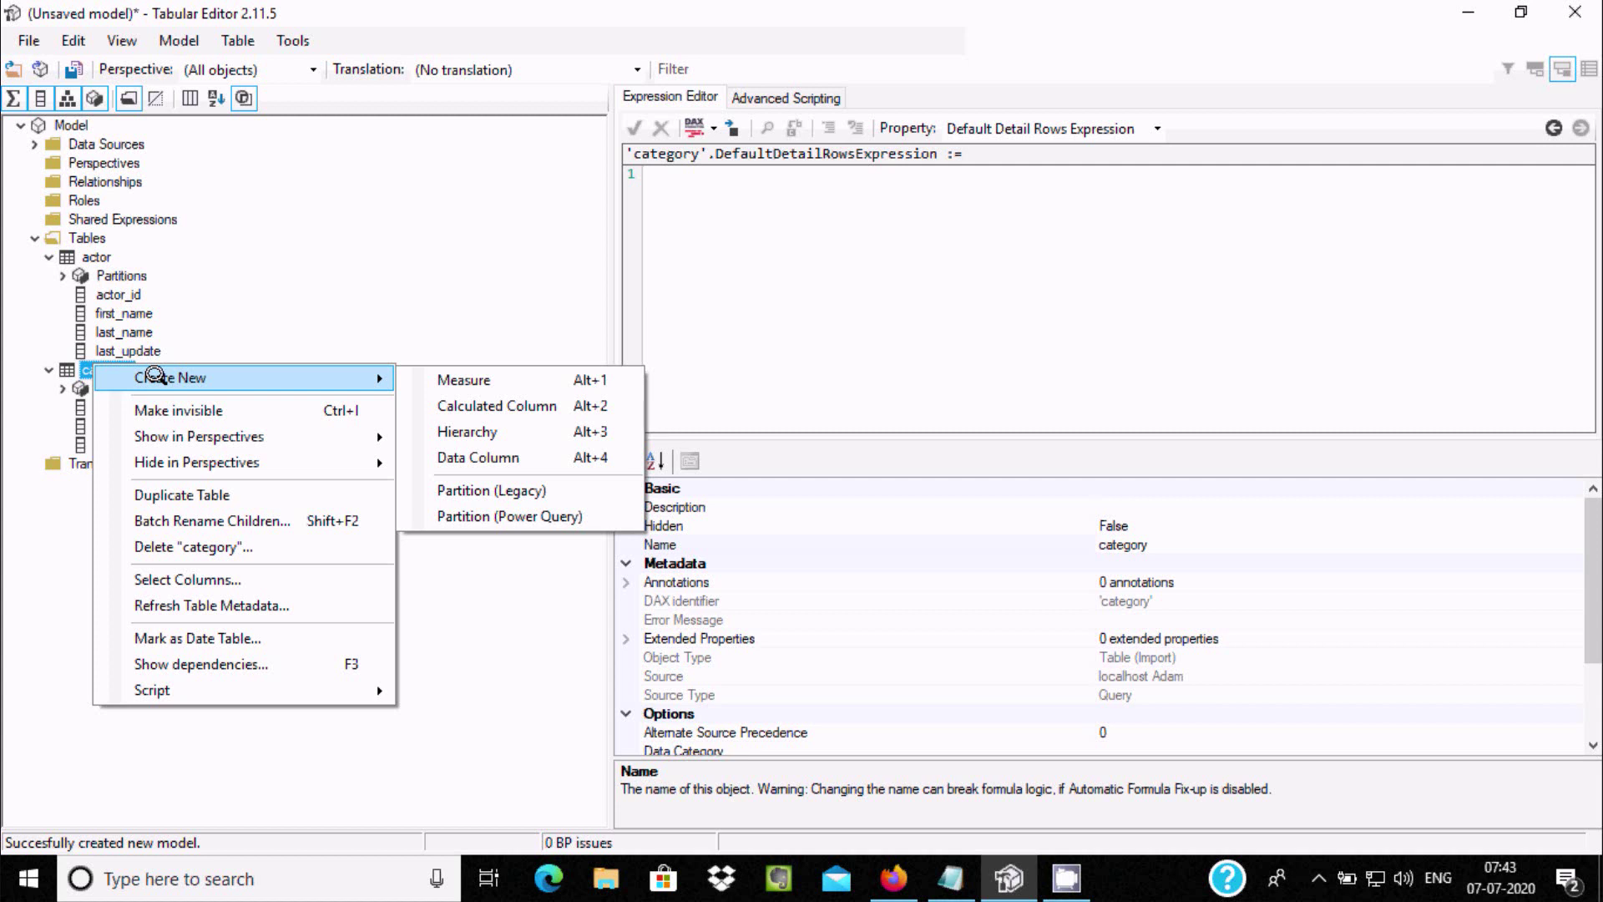